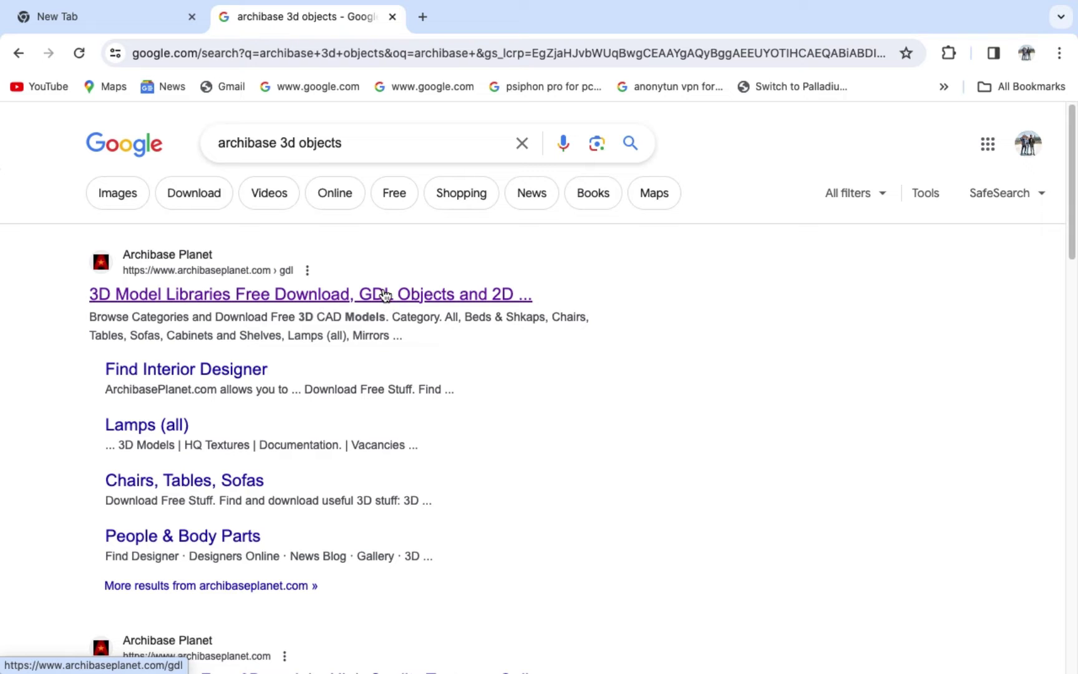
- Open the Archibase Planet 3D model libraries page from the search results and find its category browser
{"action": "left_click", "coordinate": [380, 292]}
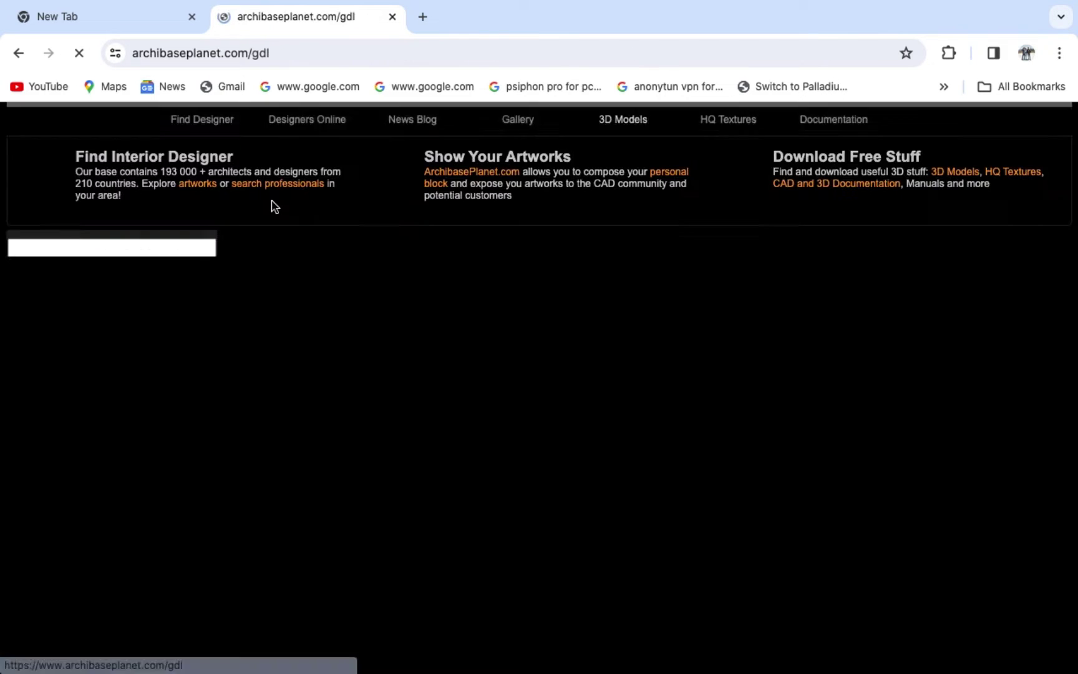
{"action": "scroll", "coordinate": [312, 298], "scroll_direction": "down", "scroll_amount": 3}
{"action": "scroll", "coordinate": [316, 298], "scroll_direction": "down", "scroll_amount": 5}
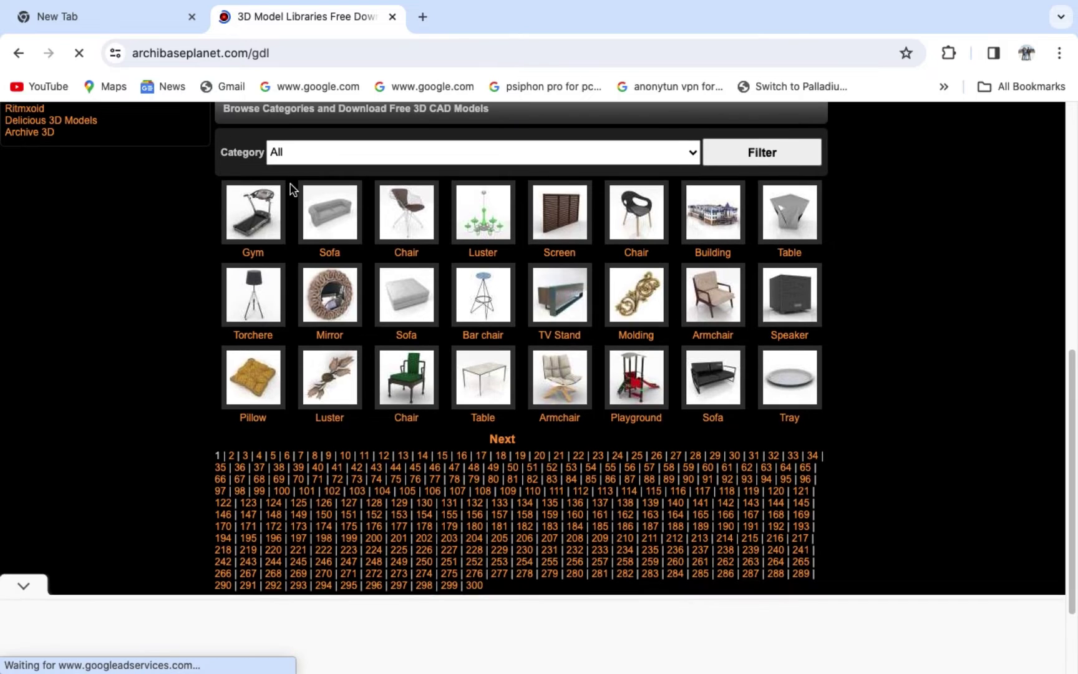
{"action": "scroll", "coordinate": [324, 348], "scroll_direction": "down", "scroll_amount": 1}
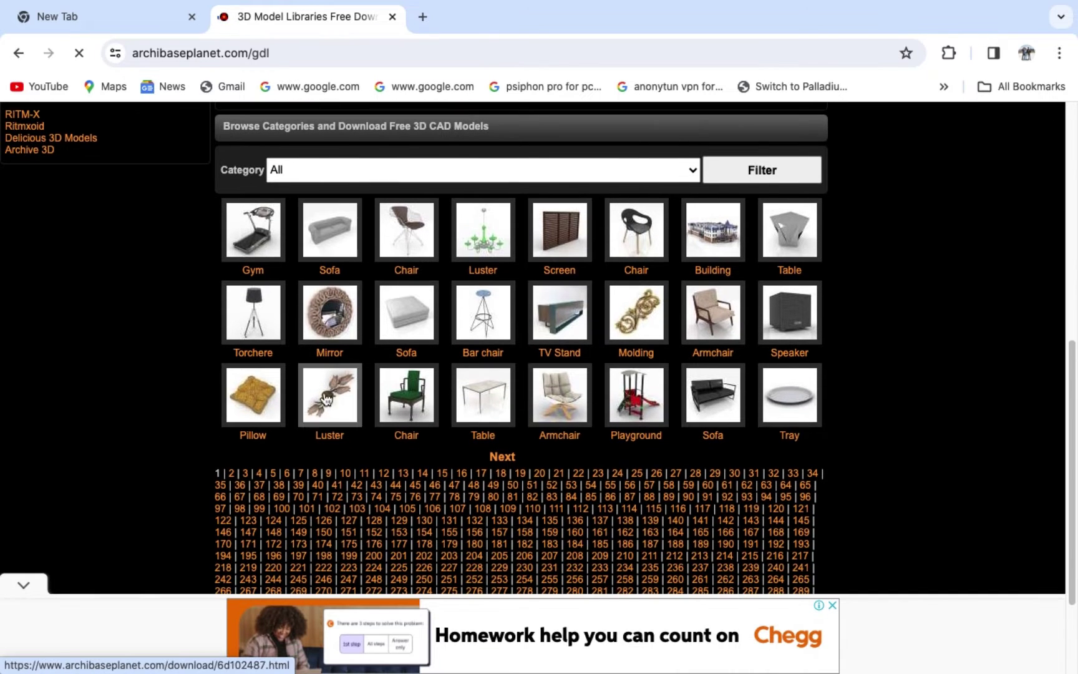
{"action": "scroll", "coordinate": [460, 337], "scroll_direction": "up", "scroll_amount": 1}
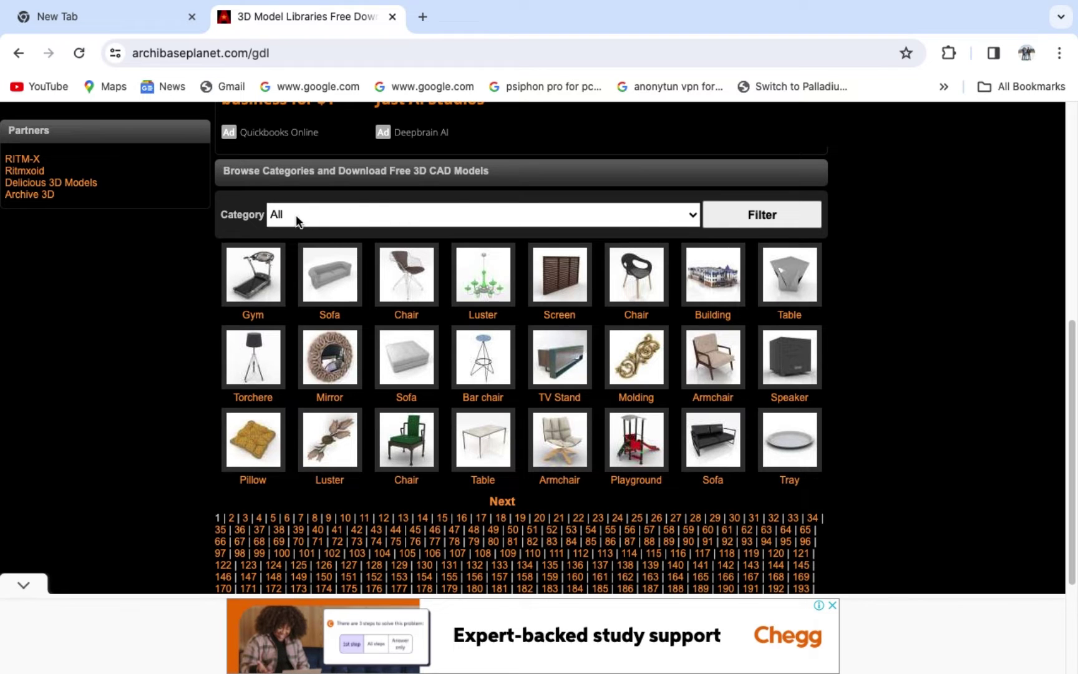
- Filter the free 3D model list by the Gates & Fences category
{"action": "left_click", "coordinate": [690, 212]}
{"action": "scroll", "coordinate": [410, 287], "scroll_direction": "down", "scroll_amount": 5}
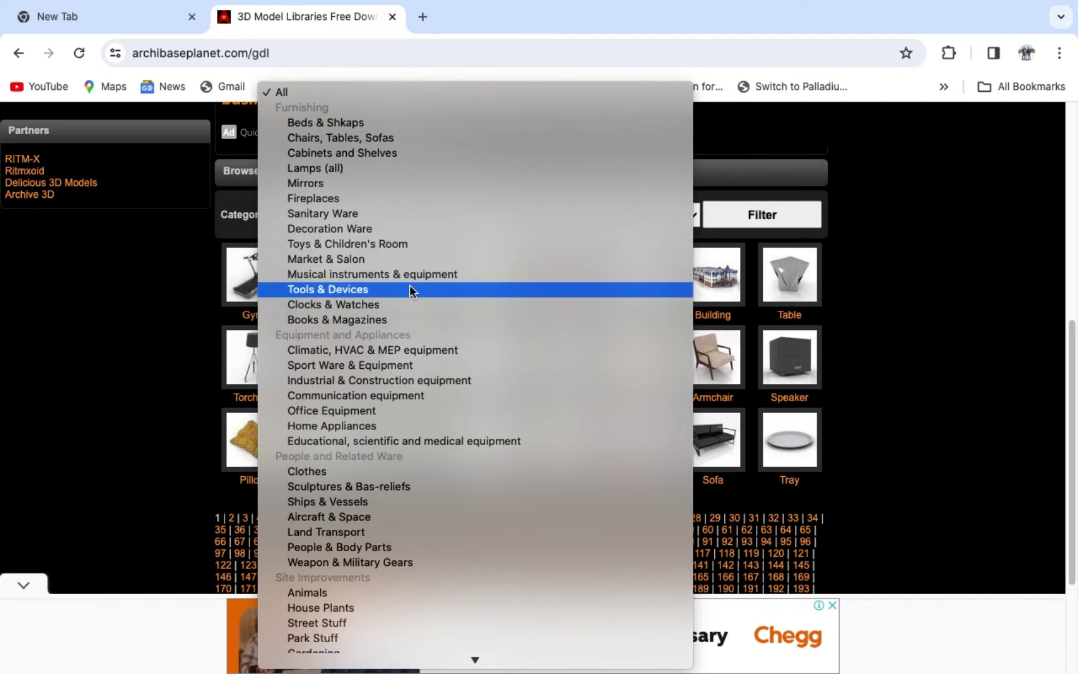
{"action": "scroll", "coordinate": [409, 284], "scroll_direction": "down", "scroll_amount": 5}
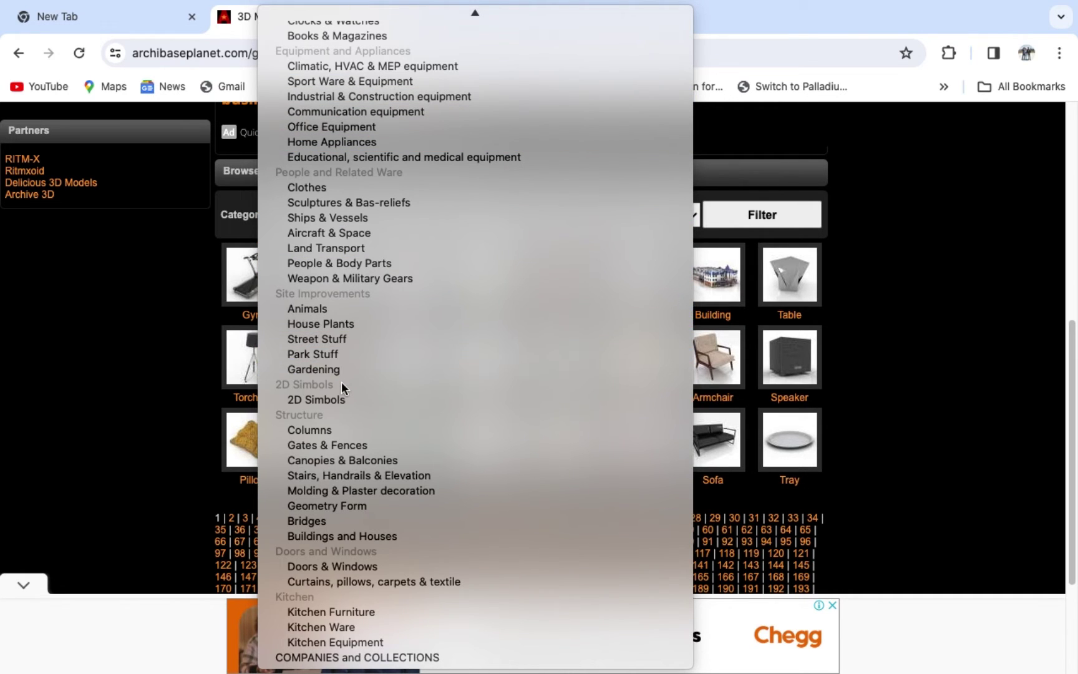
{"action": "left_click", "coordinate": [325, 446]}
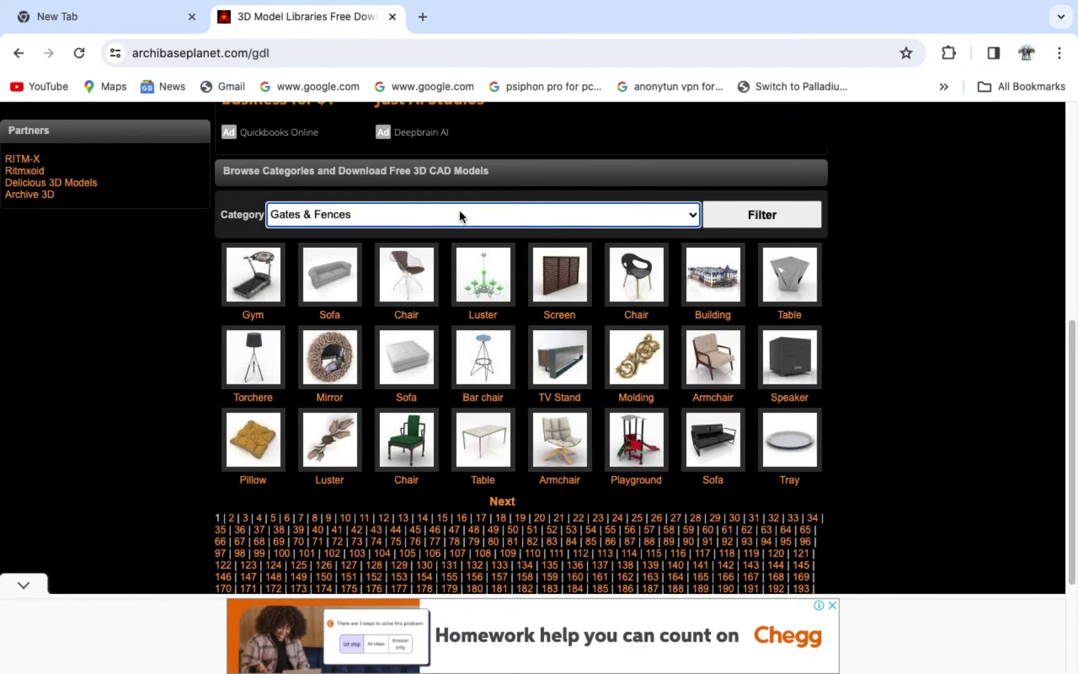
{"action": "left_click", "coordinate": [761, 214]}
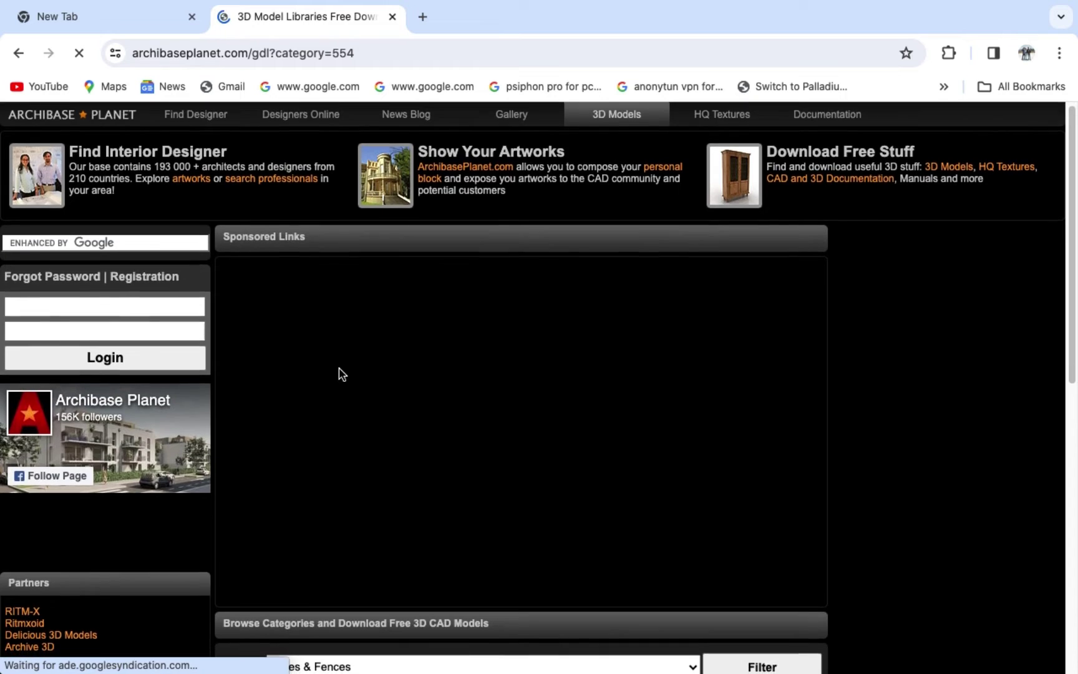
- Open the download page of the dark double-leaf Gate model in the last row, dismissing the ad
{"action": "scroll", "coordinate": [342, 374], "scroll_direction": "down", "scroll_amount": 6}
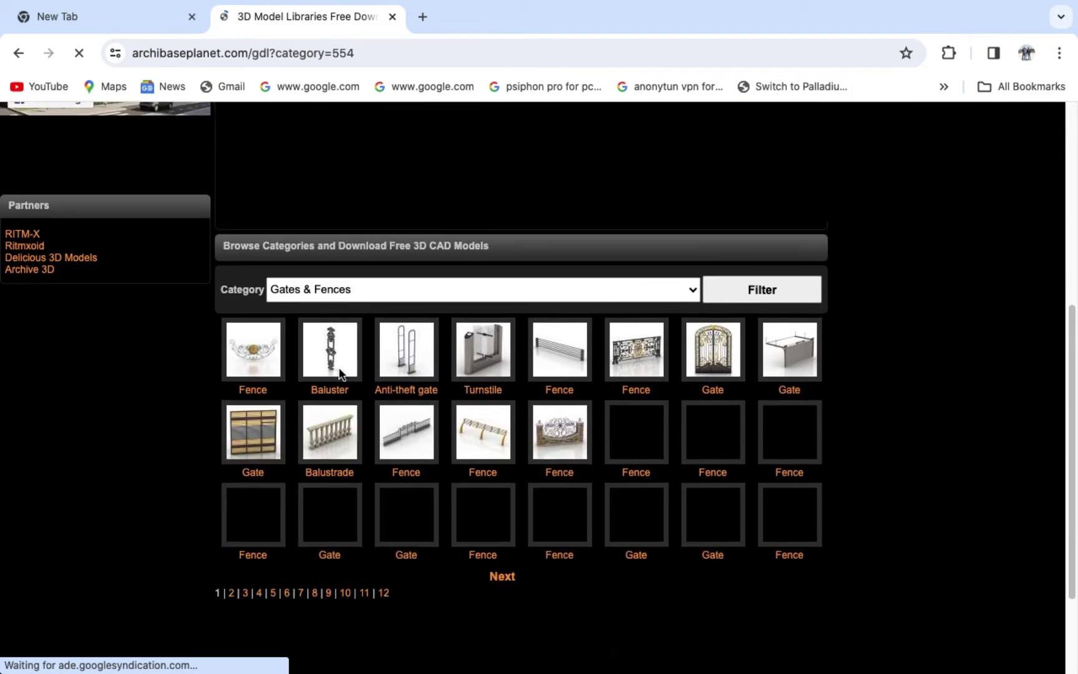
{"action": "scroll", "coordinate": [338, 373], "scroll_direction": "down", "scroll_amount": 3}
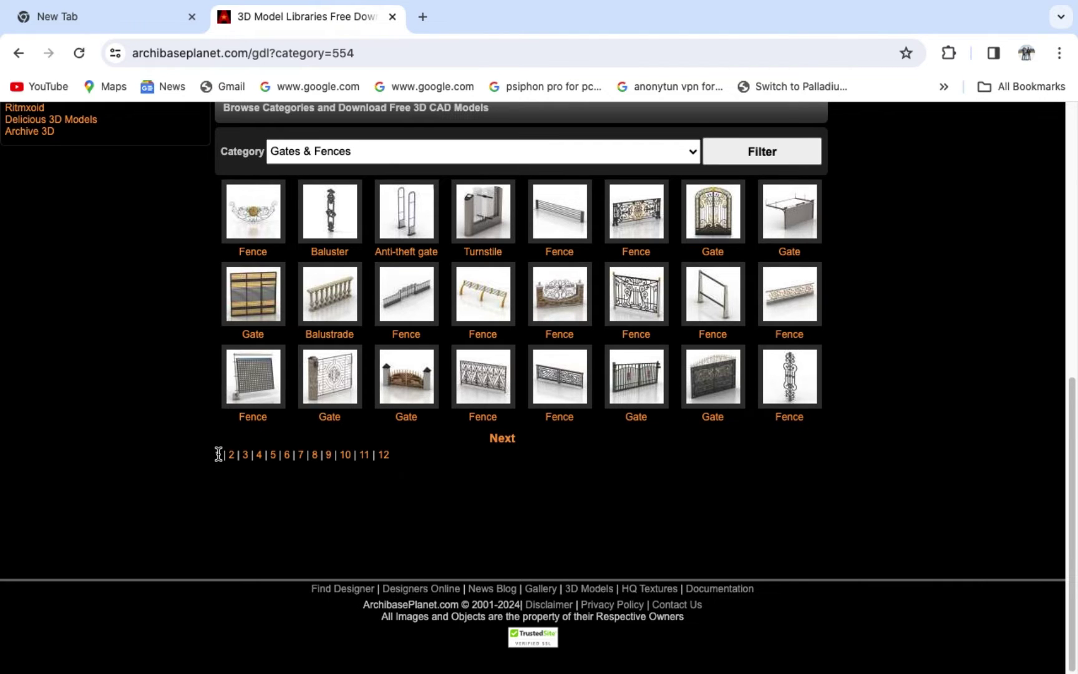
{"action": "scroll", "coordinate": [294, 368], "scroll_direction": "up", "scroll_amount": 1}
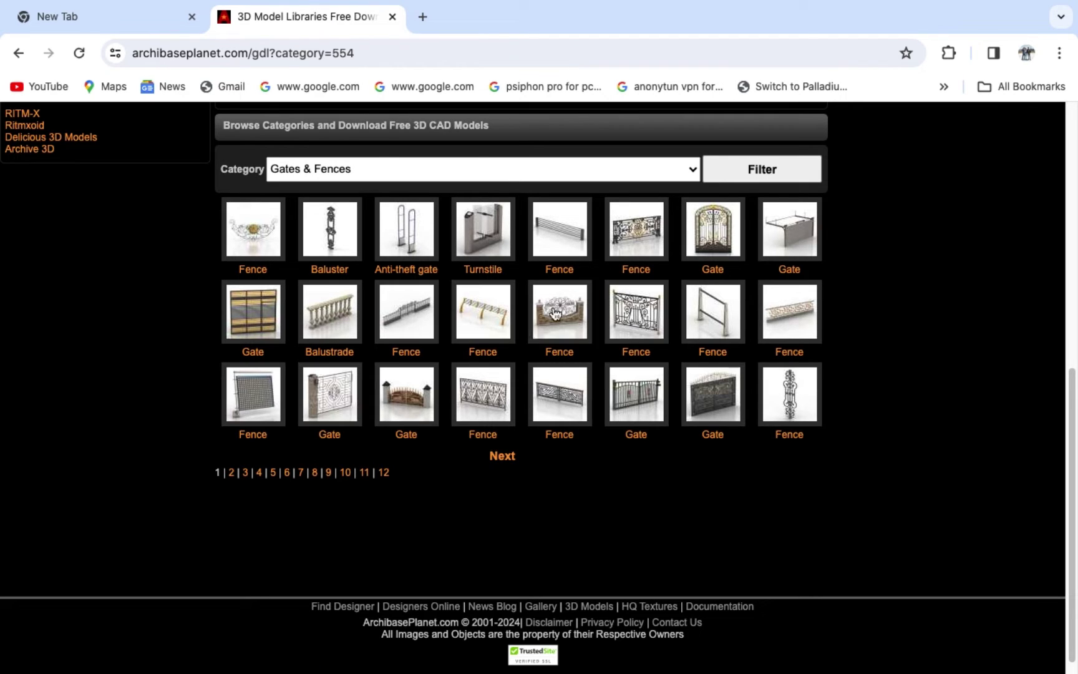
{"action": "left_click", "coordinate": [709, 406]}
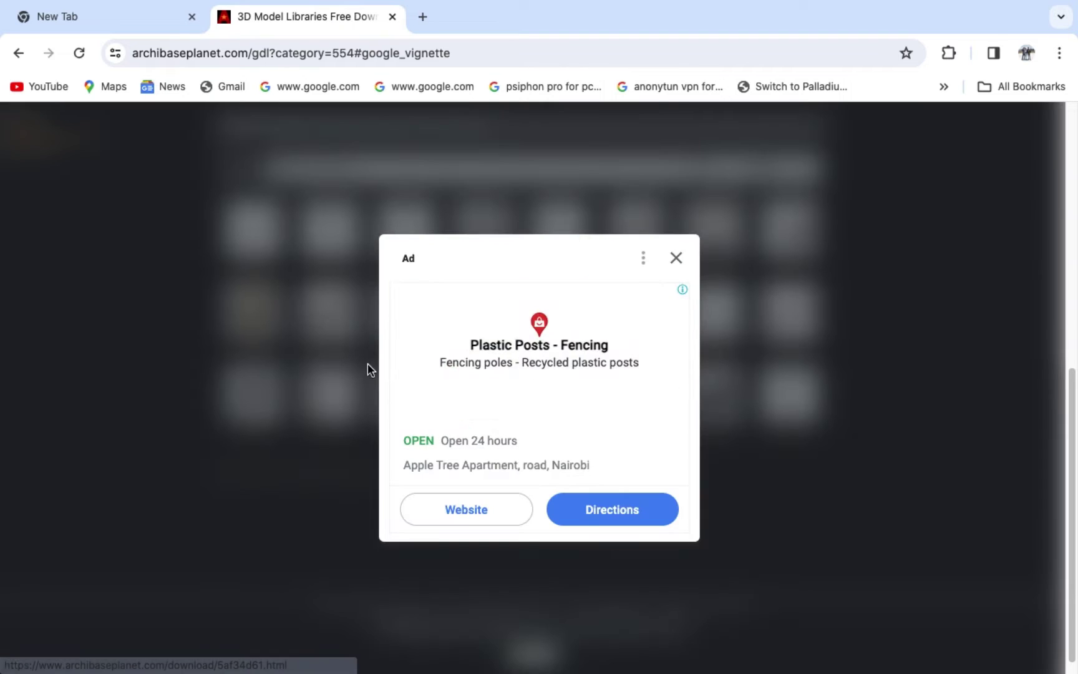
{"action": "left_click", "coordinate": [677, 258]}
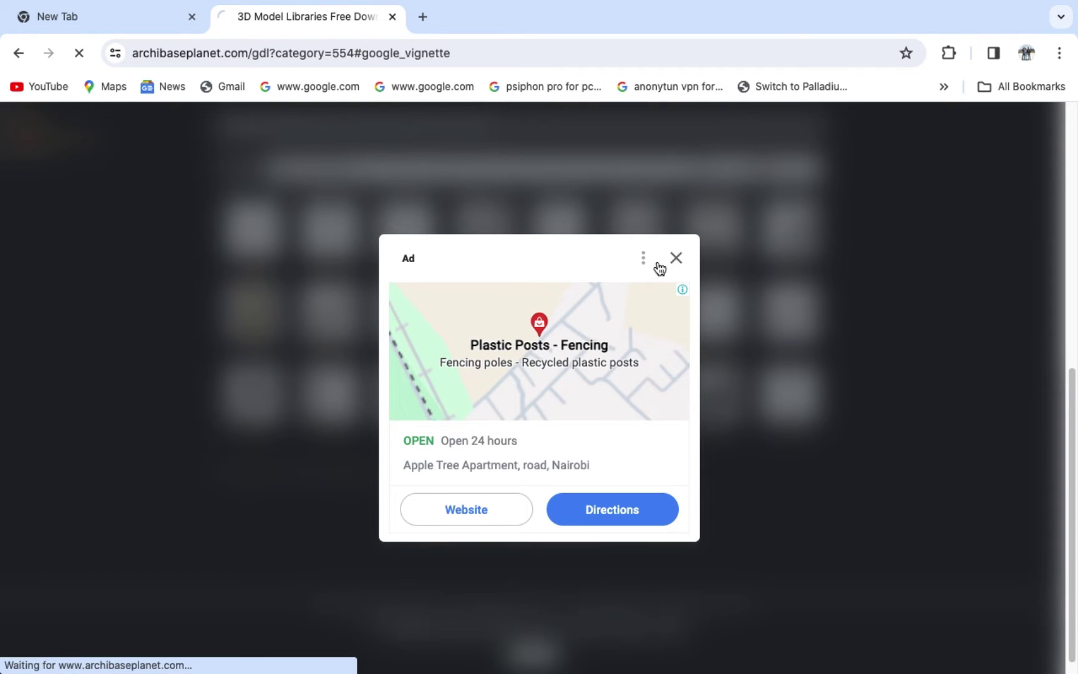
{"action": "scroll", "coordinate": [433, 337], "scroll_direction": "down", "scroll_amount": 2}
{"action": "scroll", "coordinate": [435, 337], "scroll_direction": "down", "scroll_amount": 5}
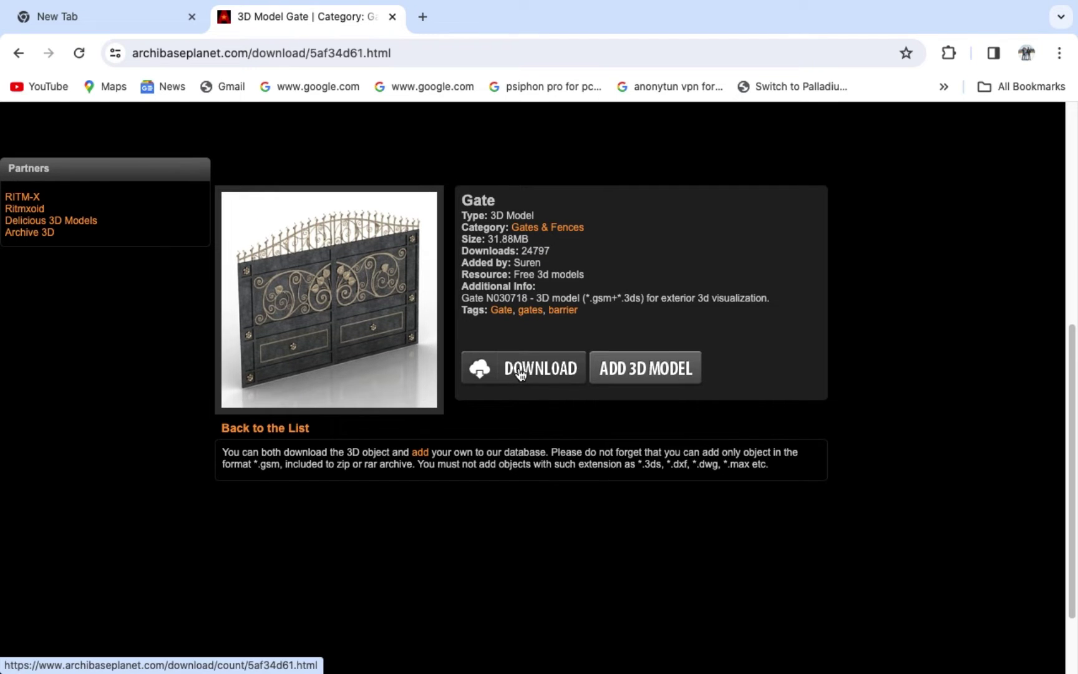
- Download the gate model as Gate to the Mac A drive and check the download's progress
{"action": "left_click", "coordinate": [521, 373]}
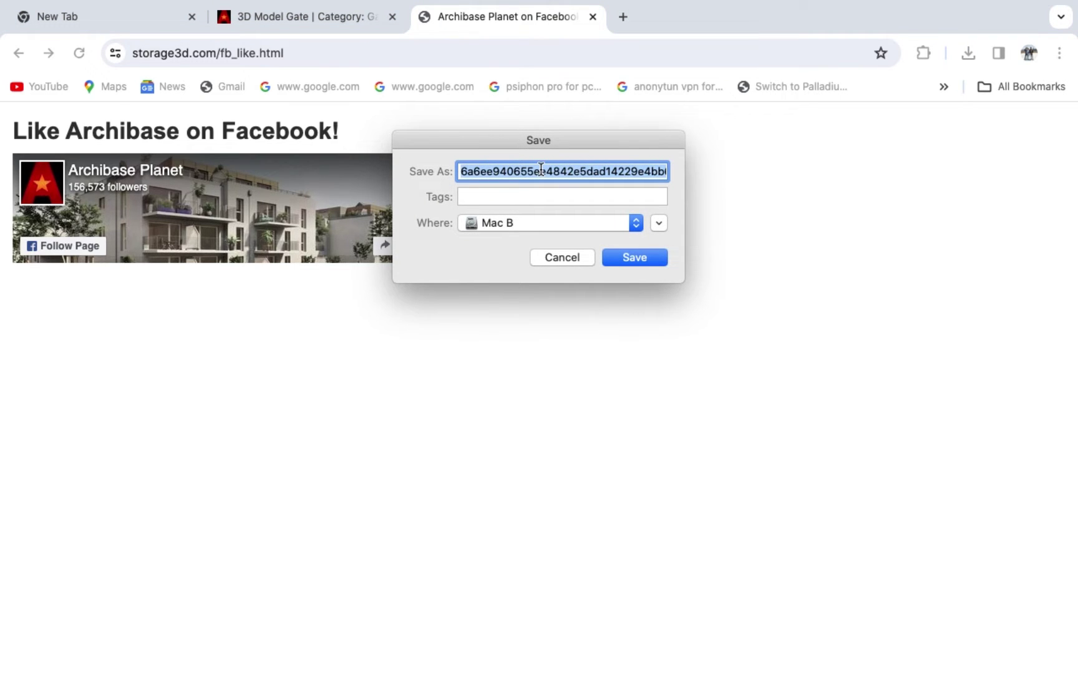
{"action": "key", "text": "BackSpace"}
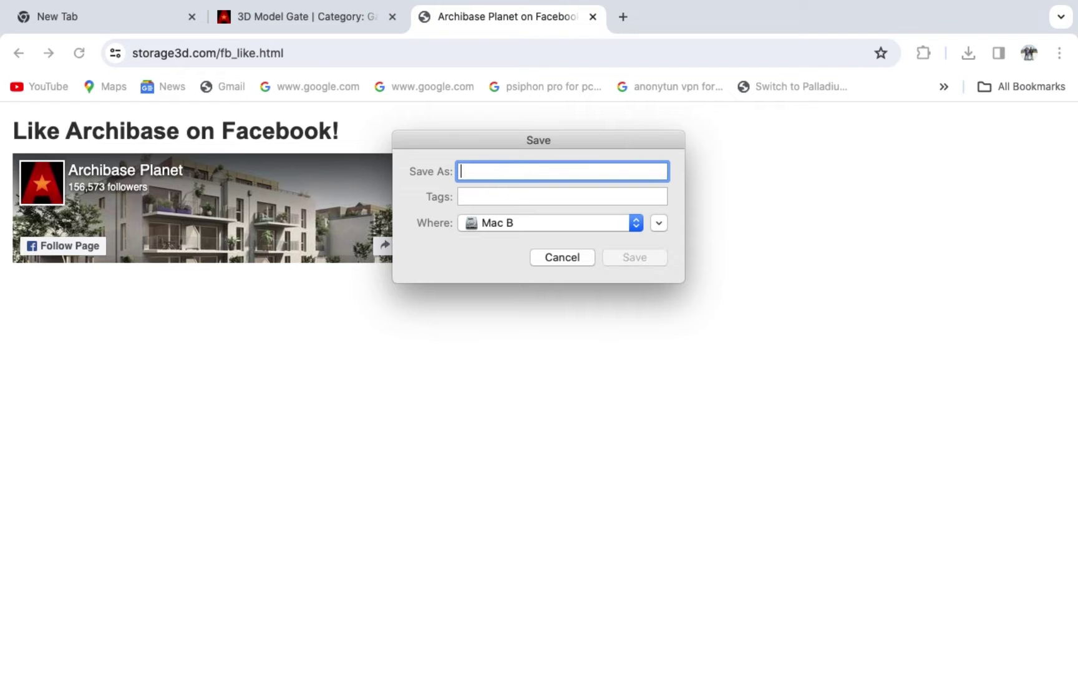
{"action": "type", "text": "Gate"}
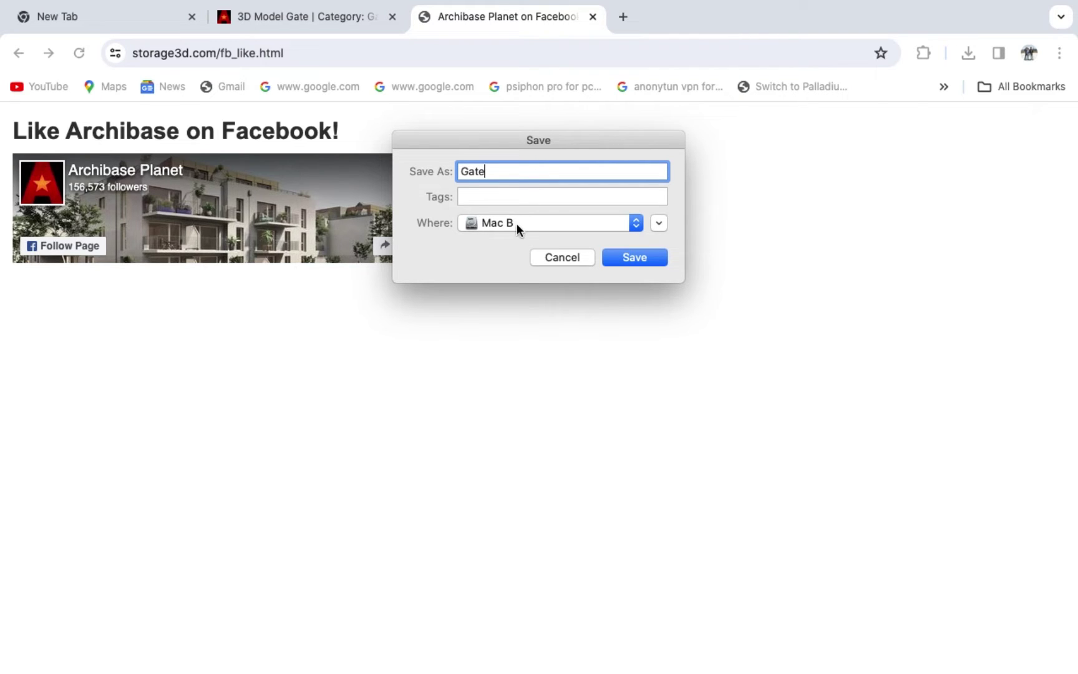
{"action": "left_click", "coordinate": [516, 223]}
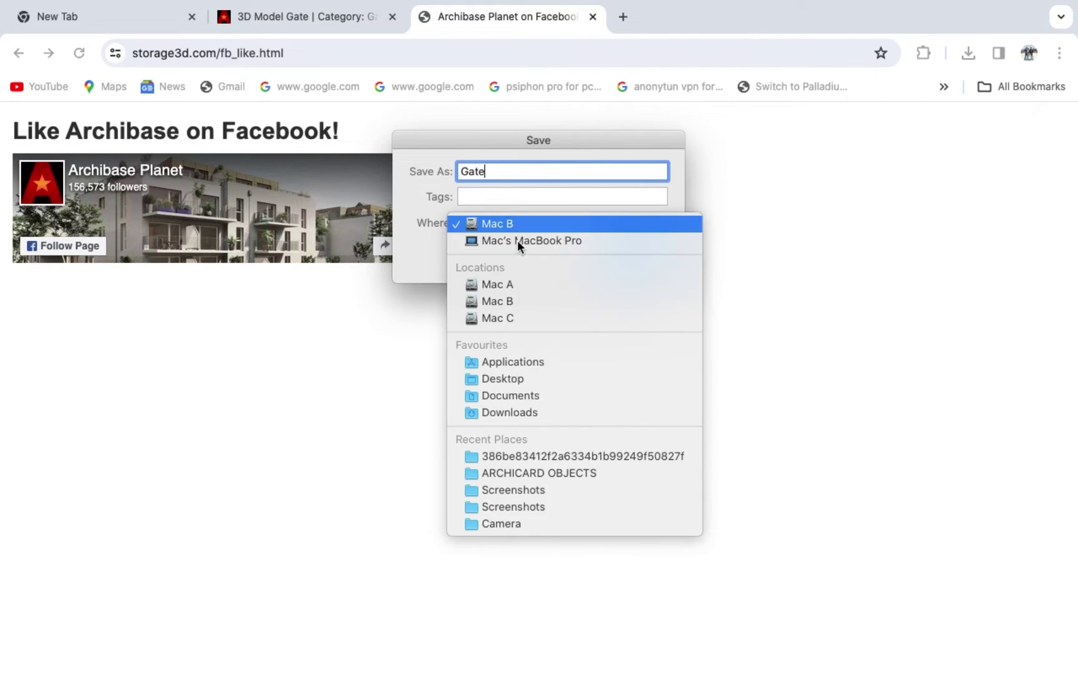
{"action": "left_click", "coordinate": [508, 285]}
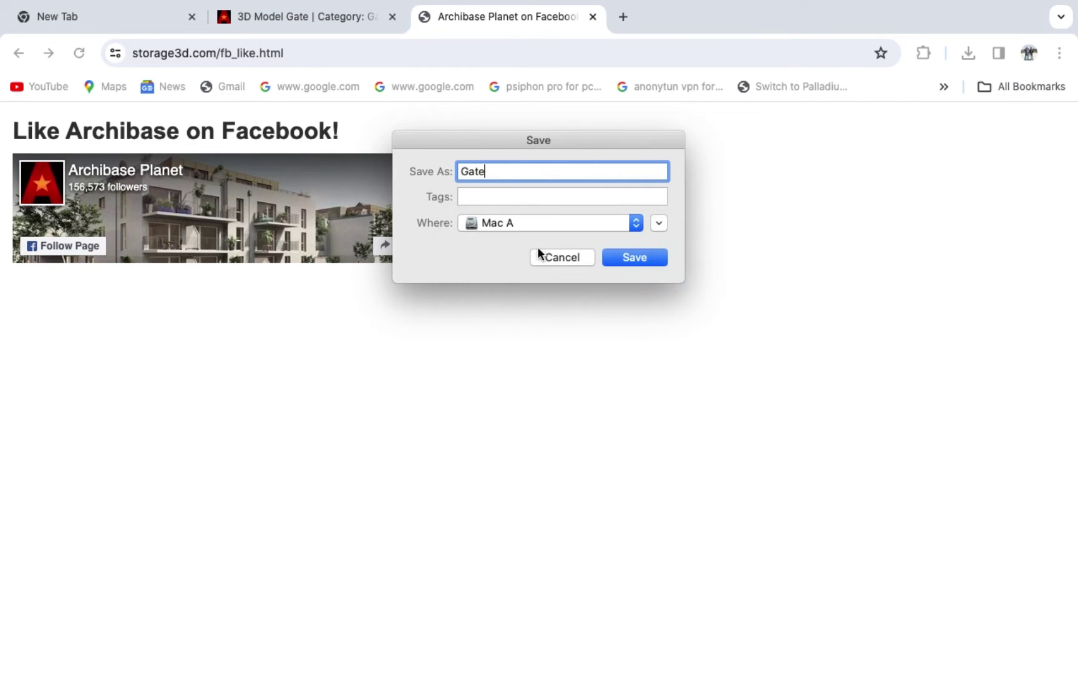
{"action": "left_click", "coordinate": [632, 257]}
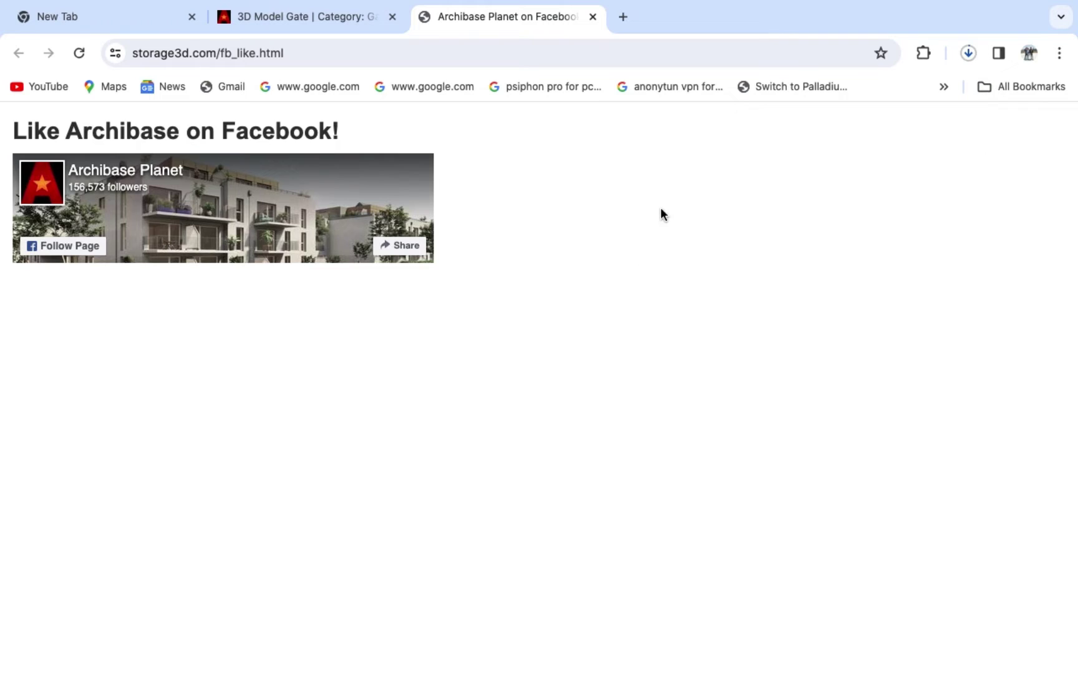
{"action": "left_click", "coordinate": [962, 54]}
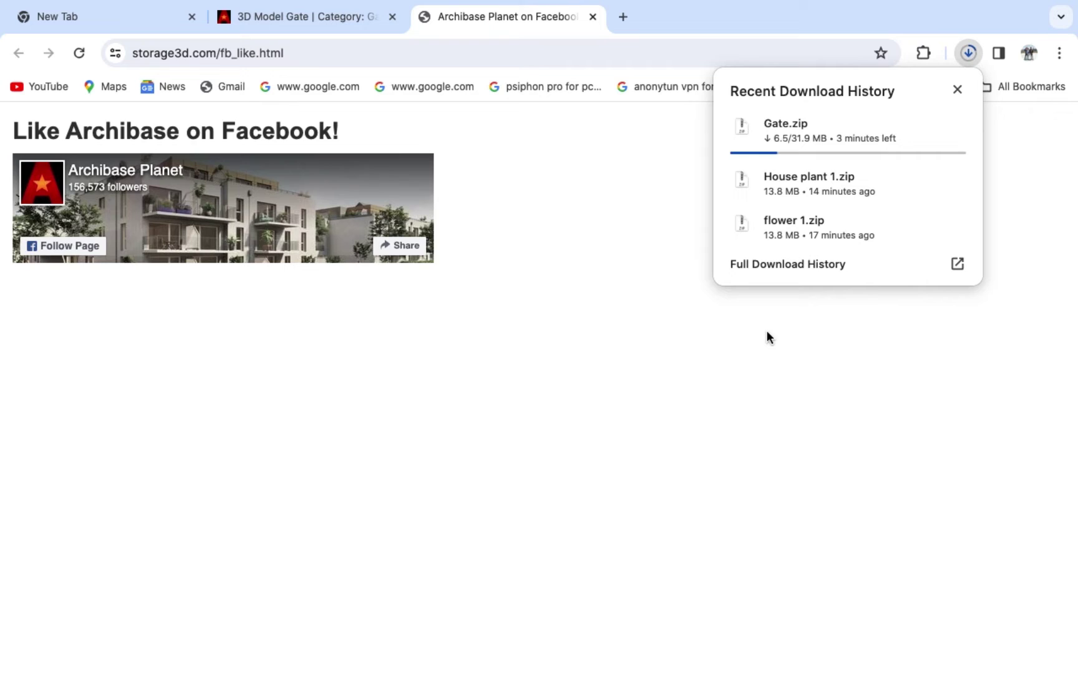
{"action": "mouse_move", "coordinate": [808, 135]}
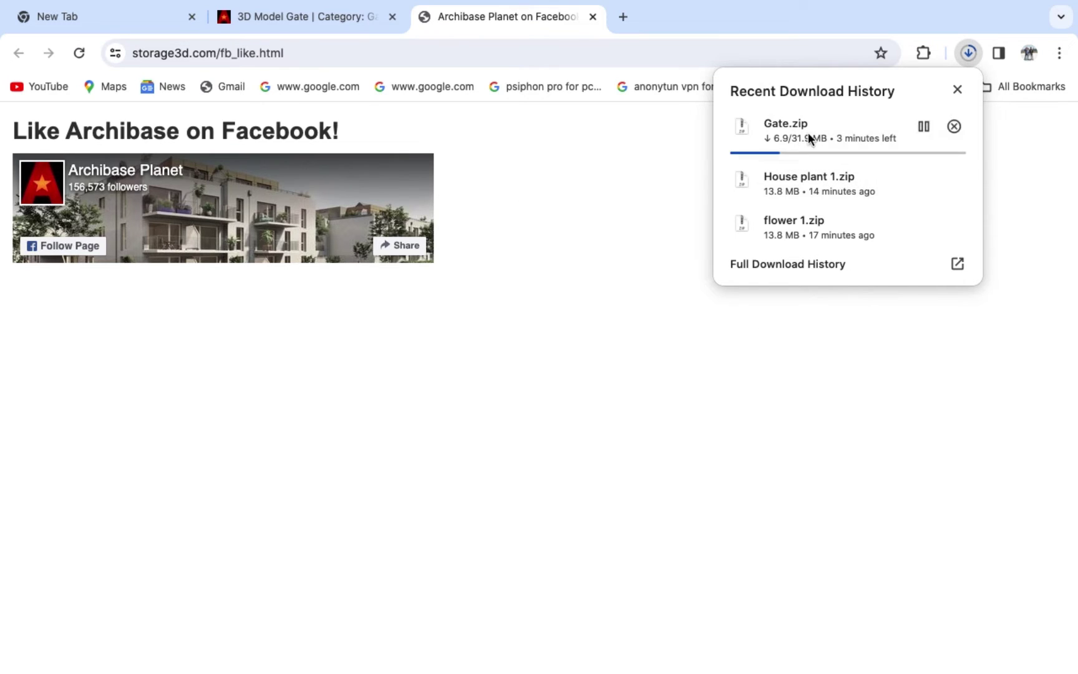
- Return to the model list from the gate's page and filter it by the Street Stuff category
{"action": "left_click", "coordinate": [310, 17]}
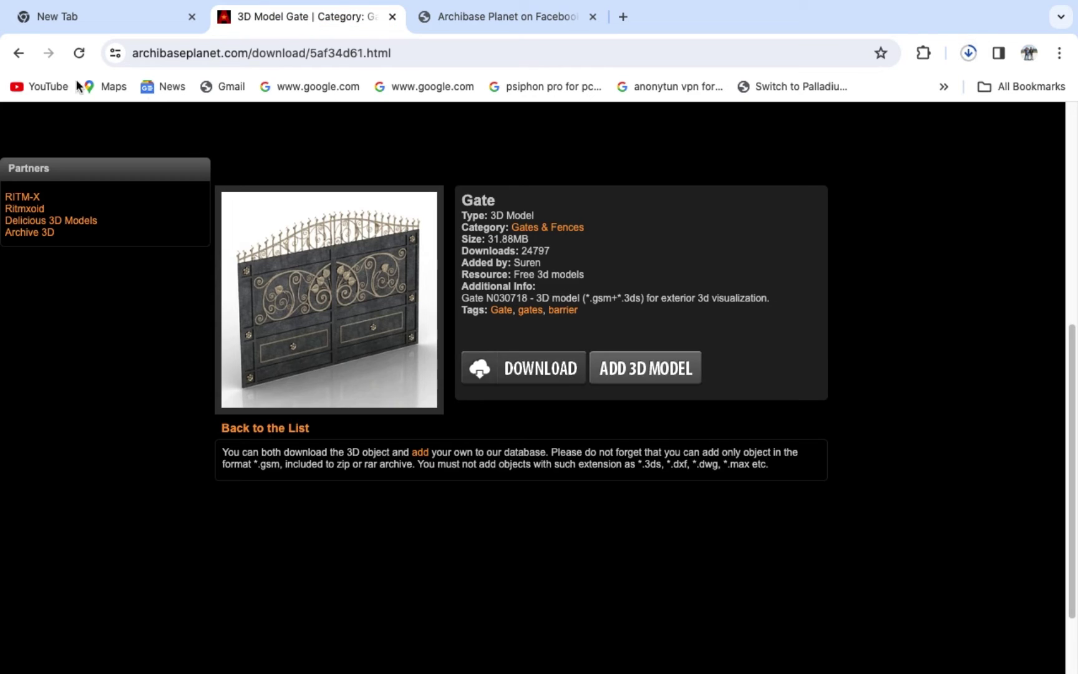
{"action": "left_click", "coordinate": [18, 53]}
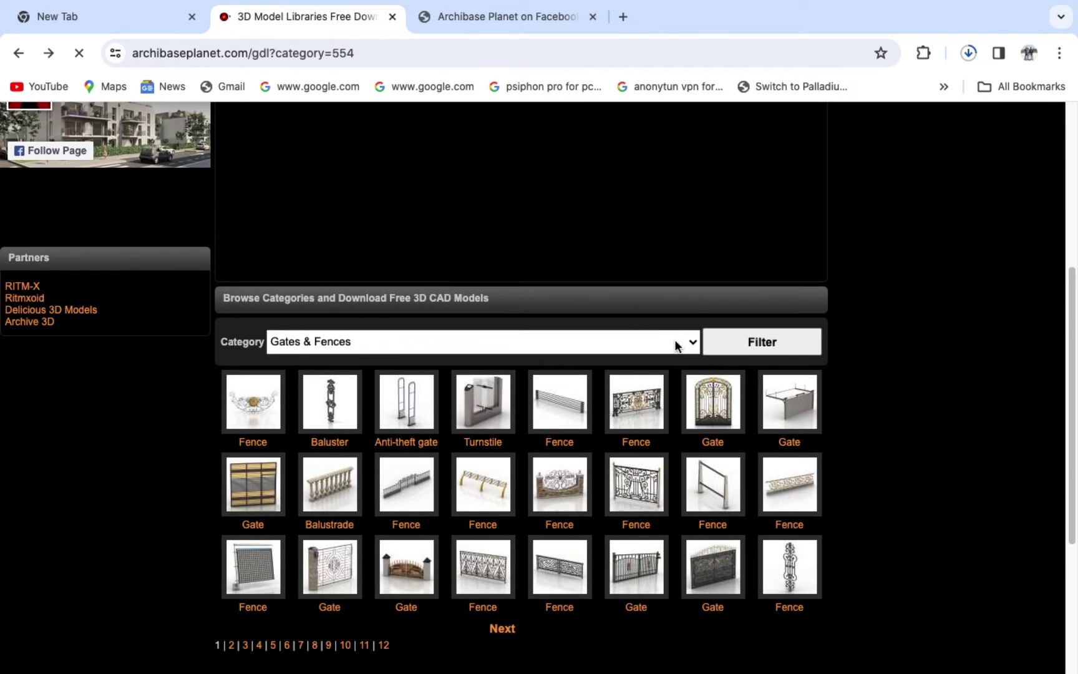
{"action": "left_click", "coordinate": [688, 340]}
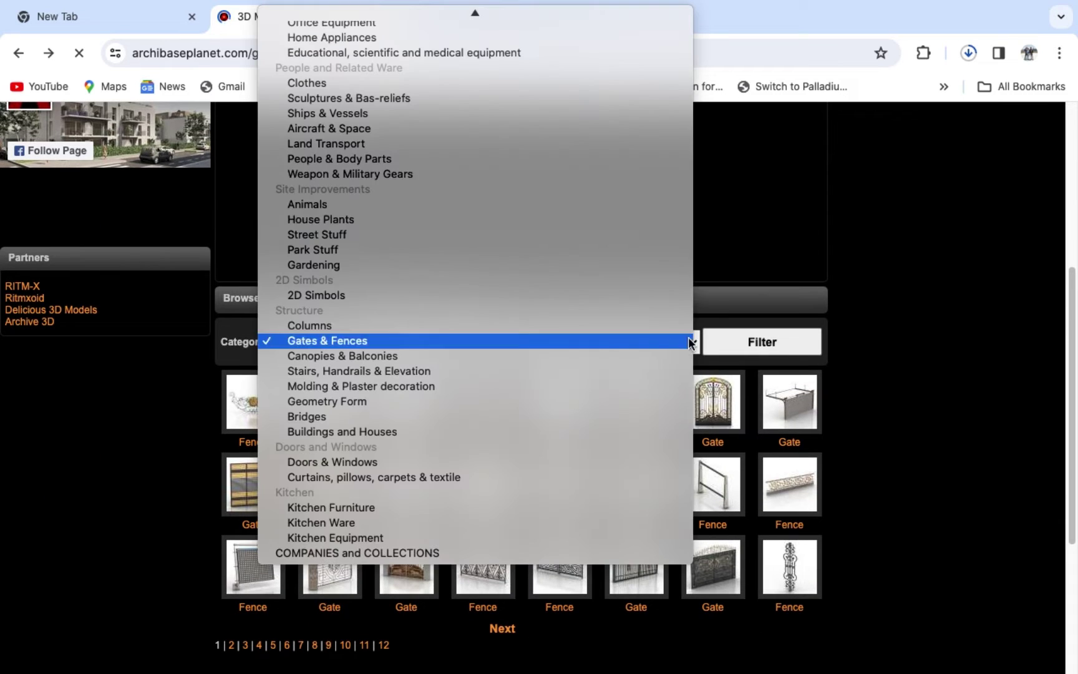
{"action": "scroll", "coordinate": [379, 231], "scroll_direction": "up", "scroll_amount": 3}
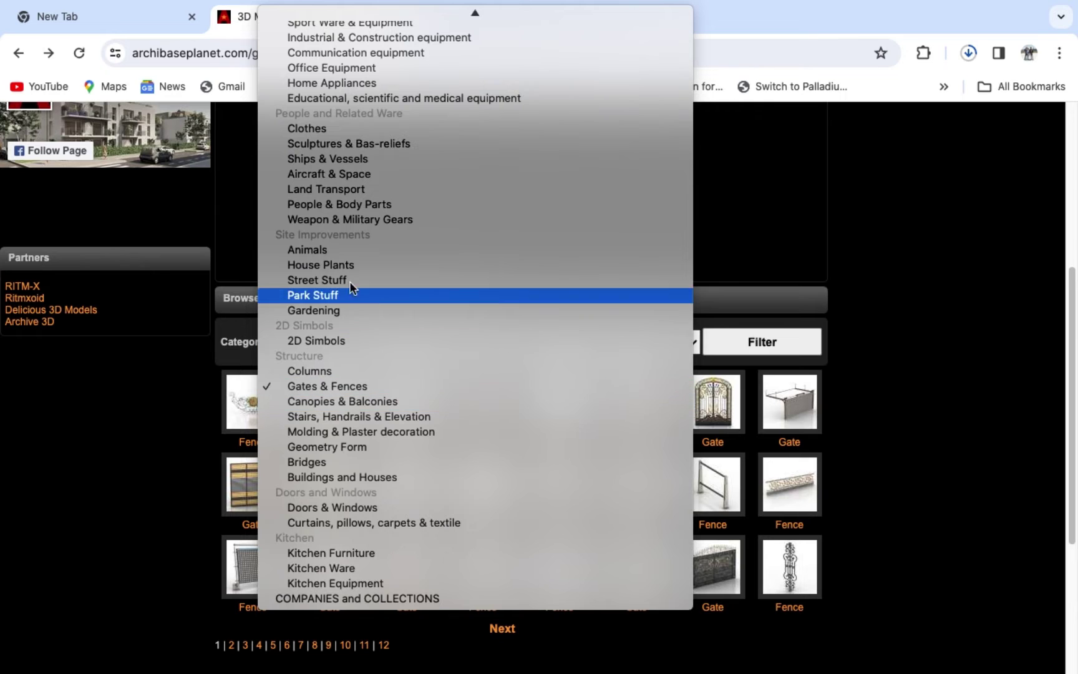
{"action": "left_click", "coordinate": [329, 278]}
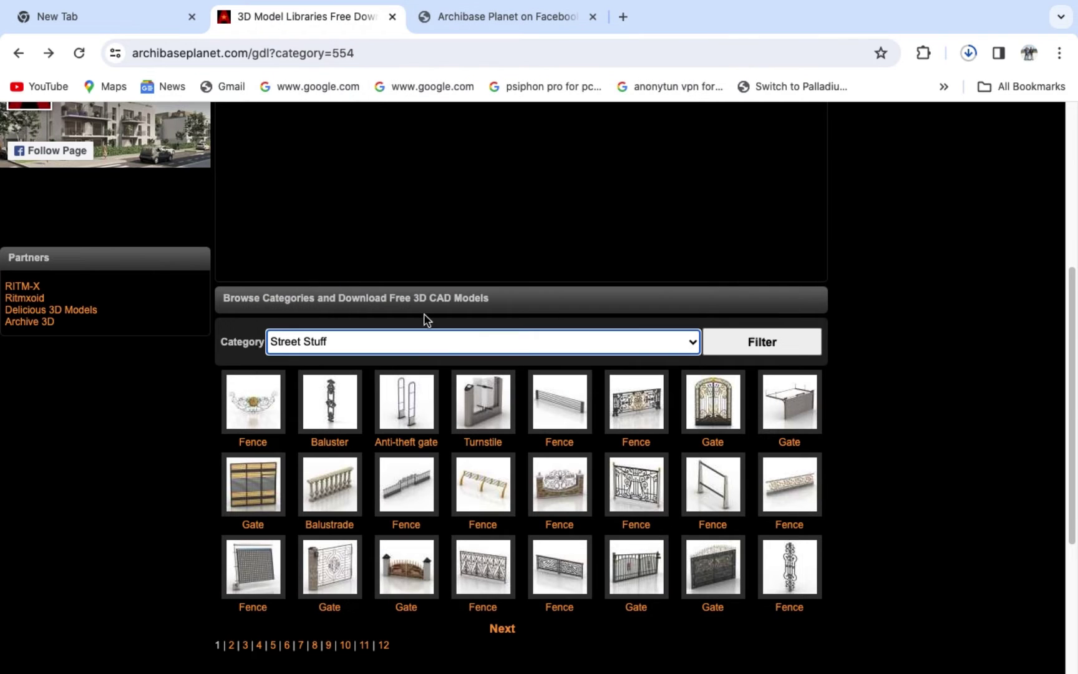
{"action": "scroll", "coordinate": [412, 350], "scroll_direction": "down", "scroll_amount": 1}
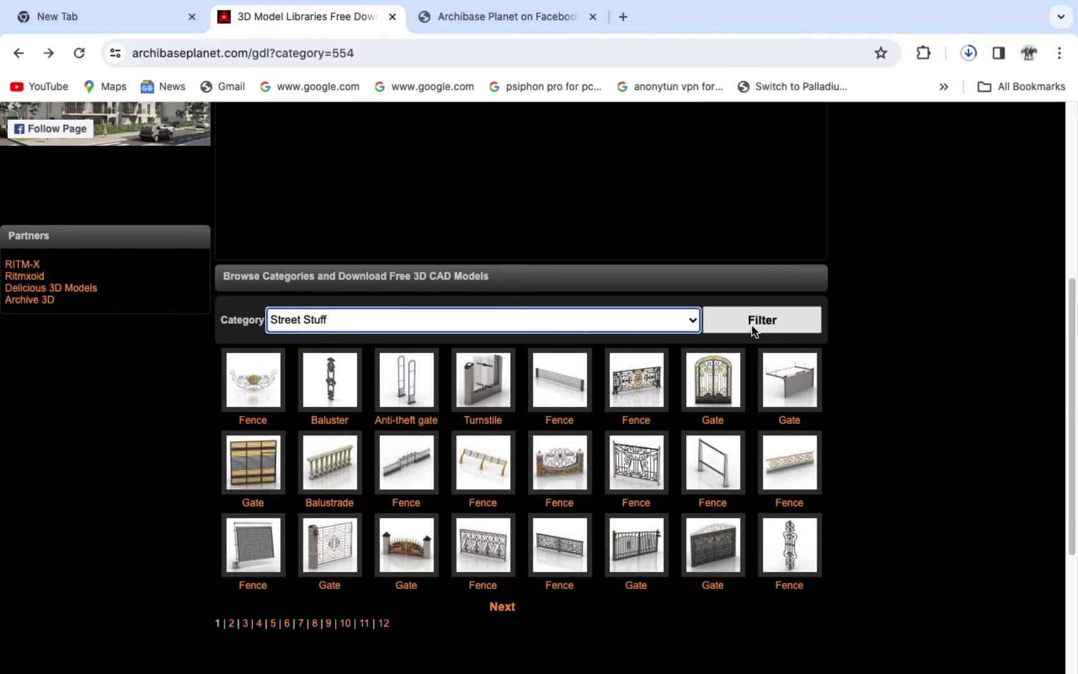
{"action": "left_click", "coordinate": [754, 330]}
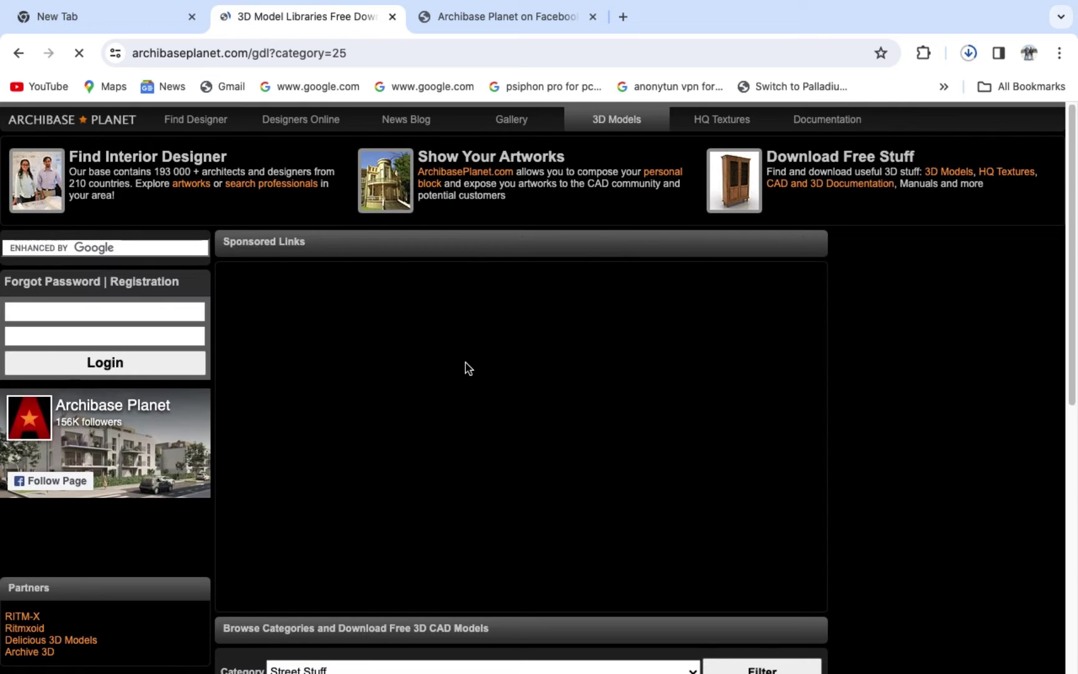
- Look through the Street Stuff models on the first page and on page 5
{"action": "scroll", "coordinate": [468, 368], "scroll_direction": "down", "scroll_amount": 8}
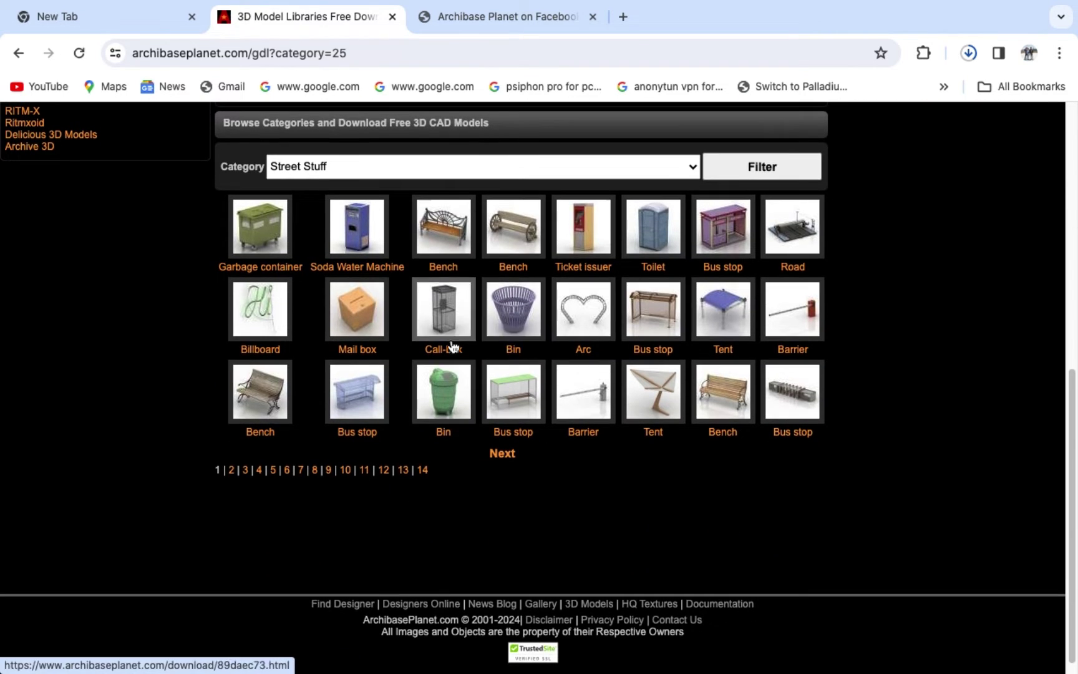
{"action": "scroll", "coordinate": [365, 399], "scroll_direction": "up", "scroll_amount": 1}
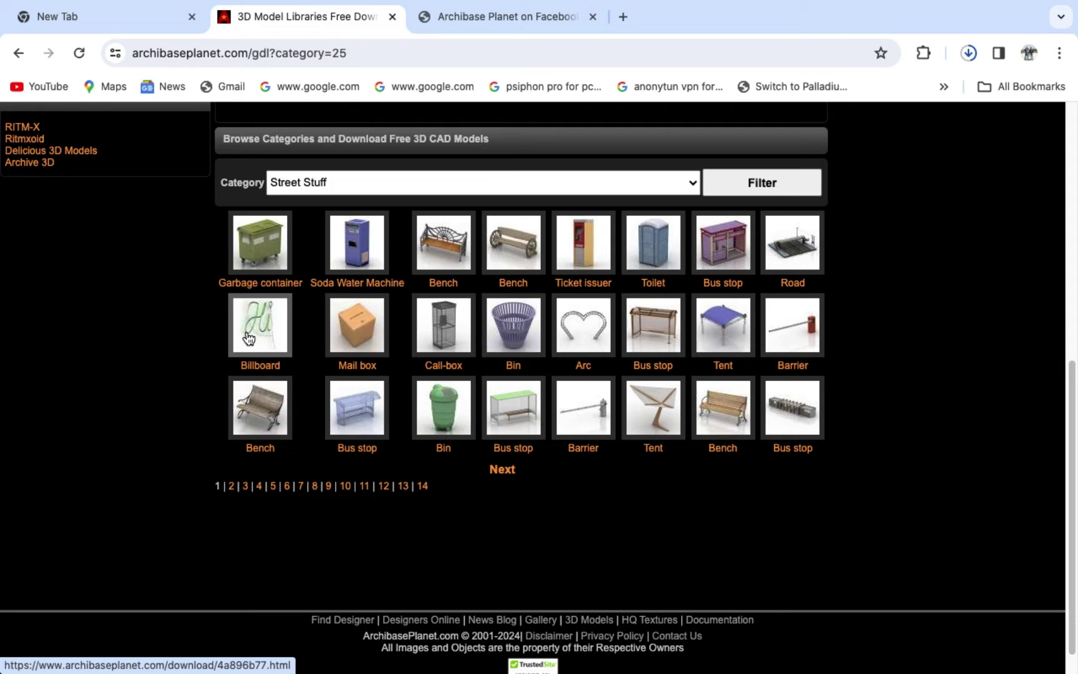
{"action": "left_click", "coordinate": [273, 489]}
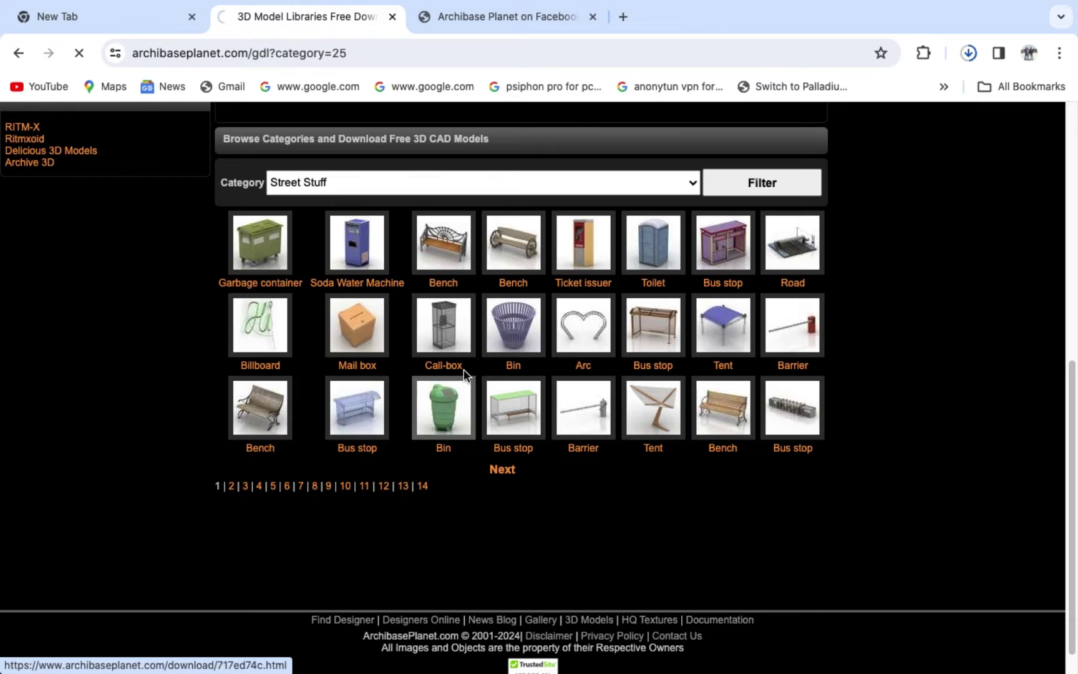
{"action": "scroll", "coordinate": [511, 359], "scroll_direction": "down", "scroll_amount": 7}
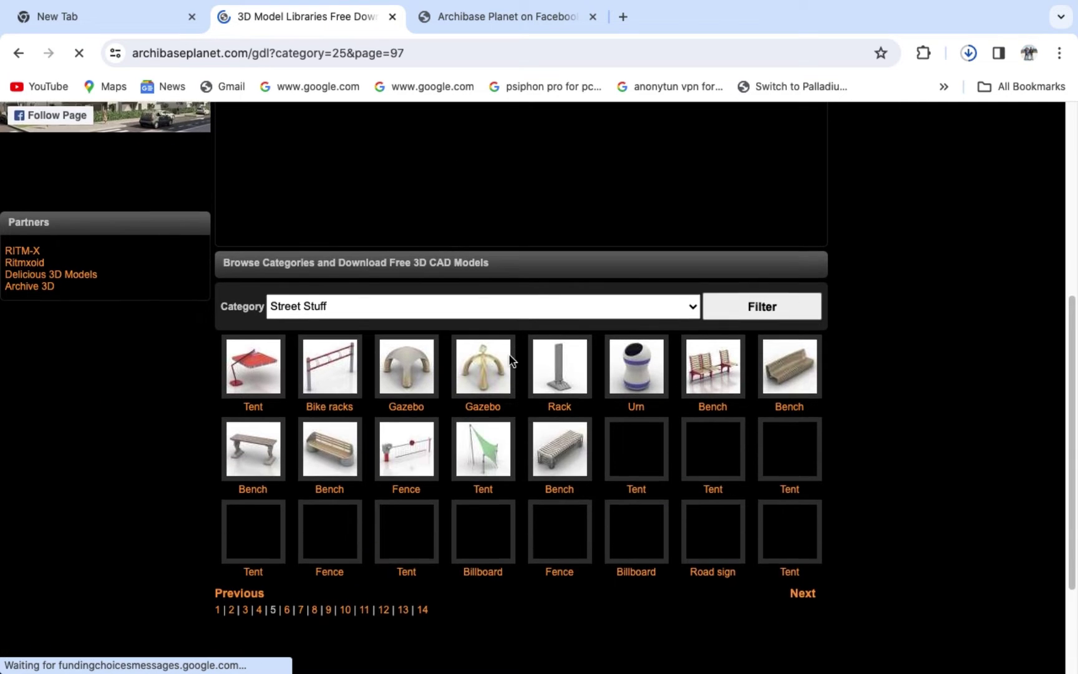
{"action": "scroll", "coordinate": [511, 360], "scroll_direction": "down", "scroll_amount": 1}
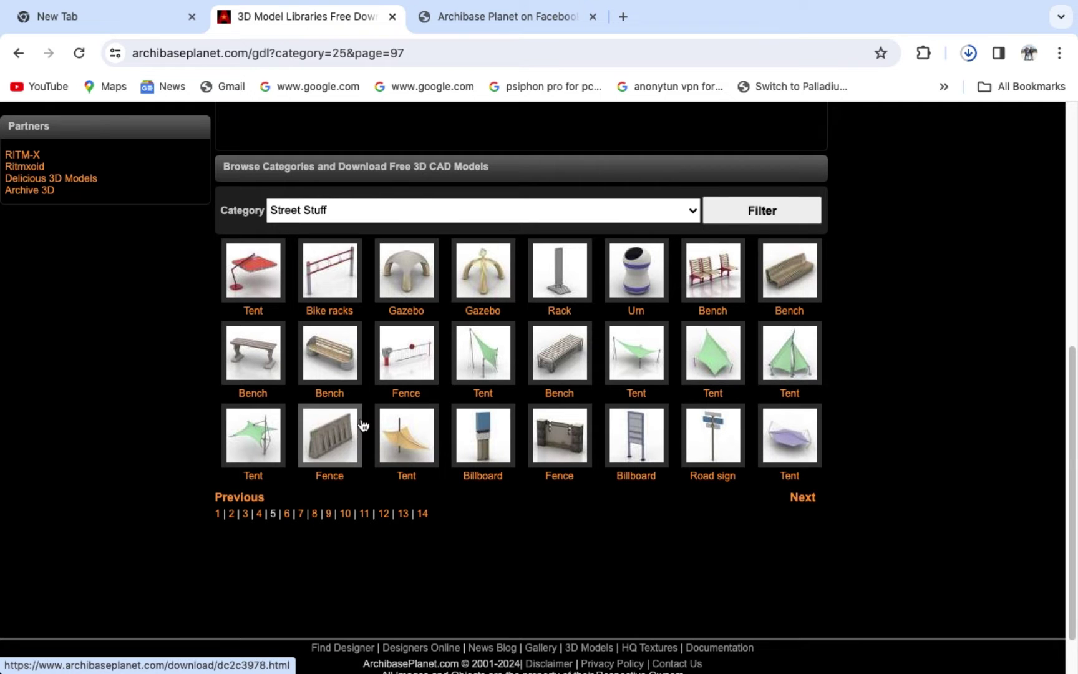
{"action": "scroll", "coordinate": [437, 418], "scroll_direction": "down", "scroll_amount": 1}
{"action": "scroll", "coordinate": [638, 368], "scroll_direction": "up", "scroll_amount": 1}
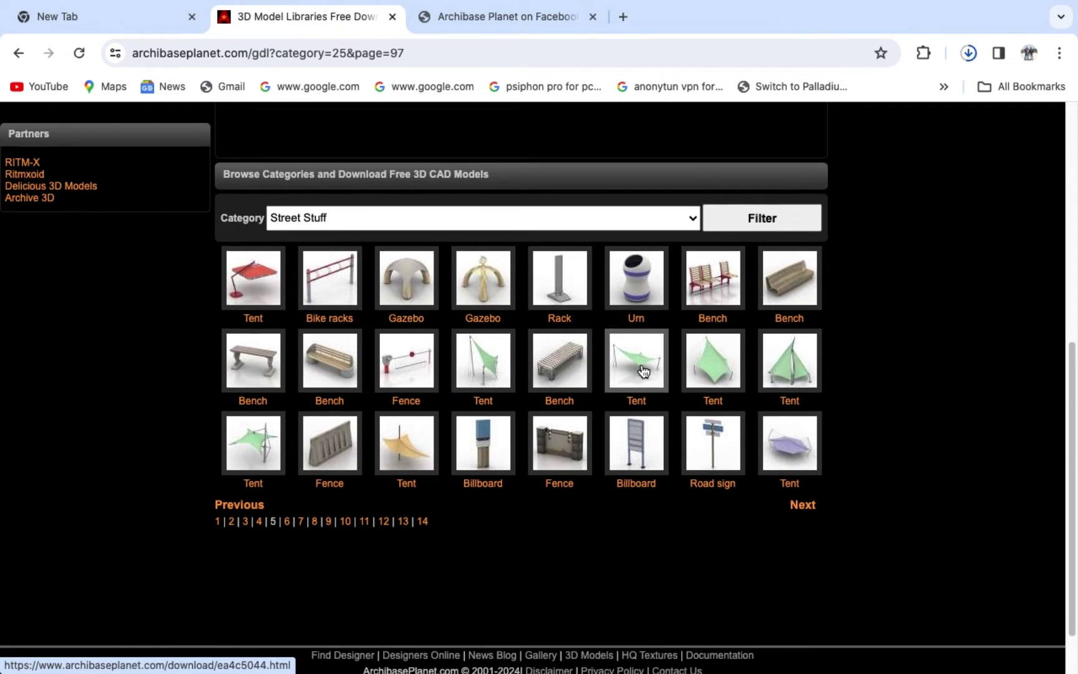
- Open the download page of the Bench model with red frames and separate slatted seats in the first row
{"action": "scroll", "coordinate": [639, 371], "scroll_direction": "up", "scroll_amount": 1}
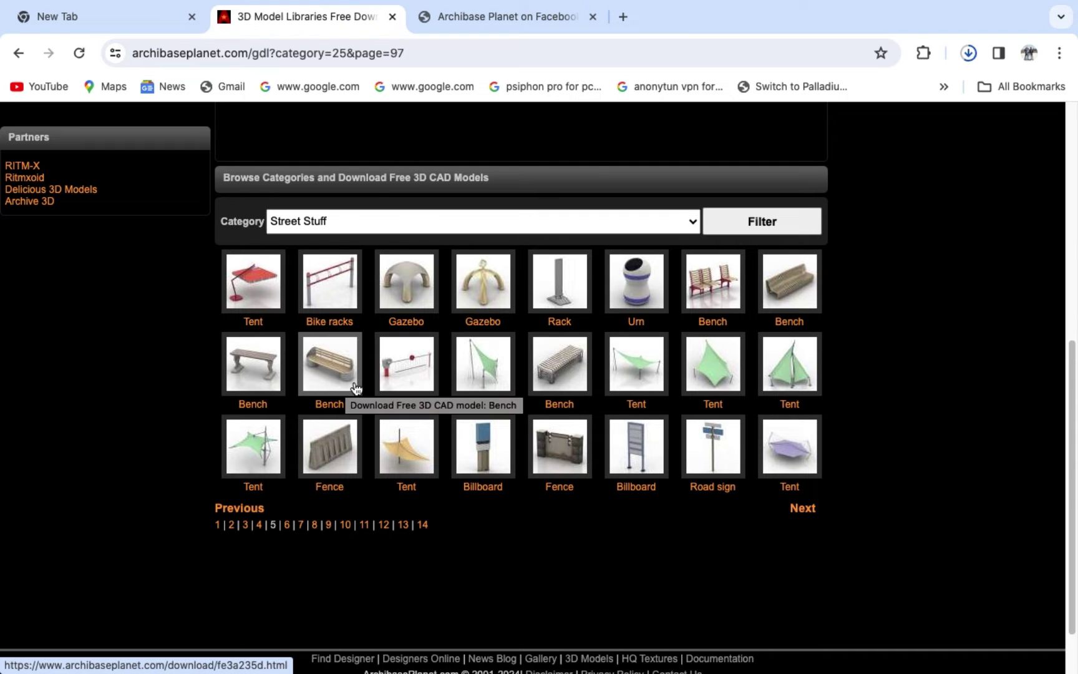
{"action": "left_click", "coordinate": [711, 302]}
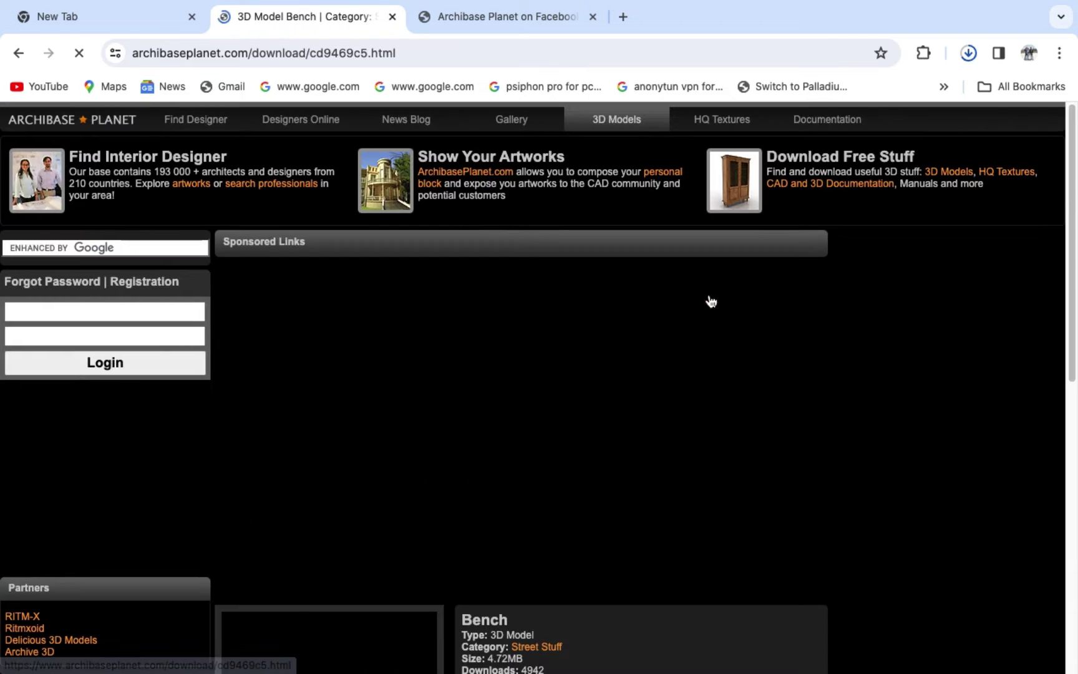
{"action": "scroll", "coordinate": [505, 356], "scroll_direction": "down", "scroll_amount": 2}
{"action": "scroll", "coordinate": [506, 356], "scroll_direction": "down", "scroll_amount": 5}
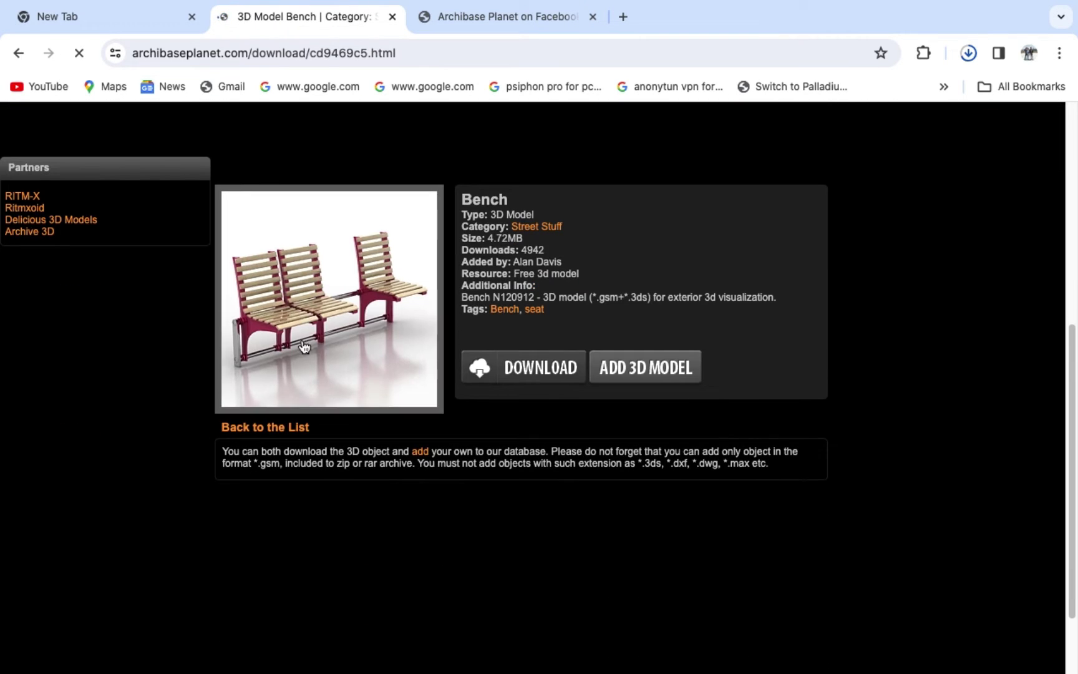
- Download the bench model as bench to the Mac A drive
{"action": "left_click", "coordinate": [538, 366]}
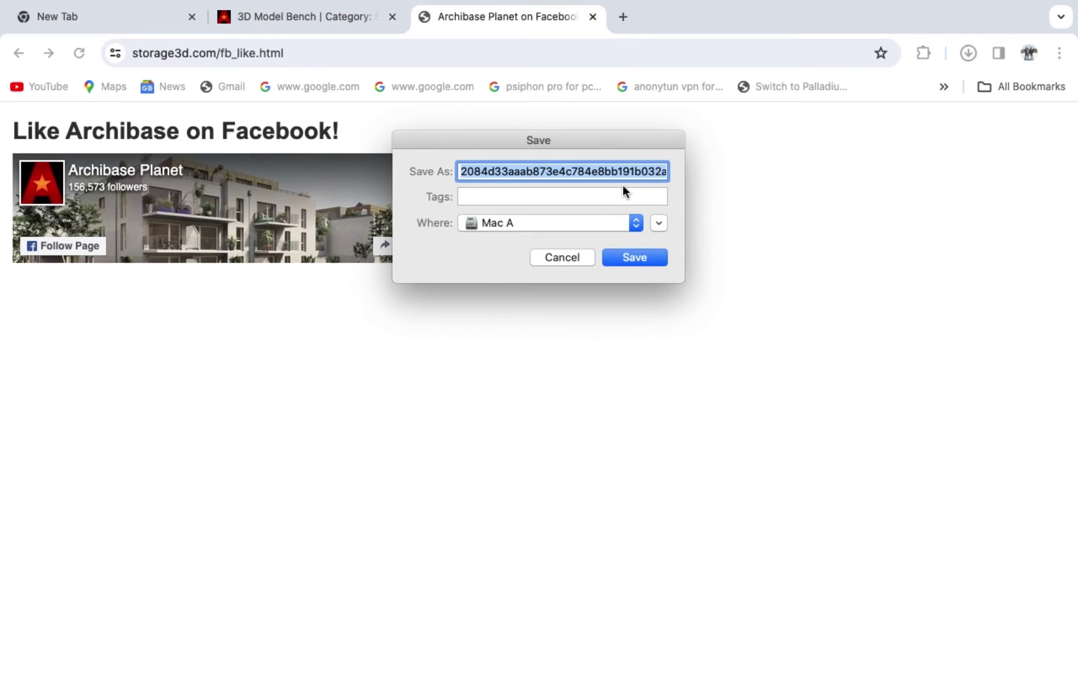
{"action": "key", "text": "BackSpace"}
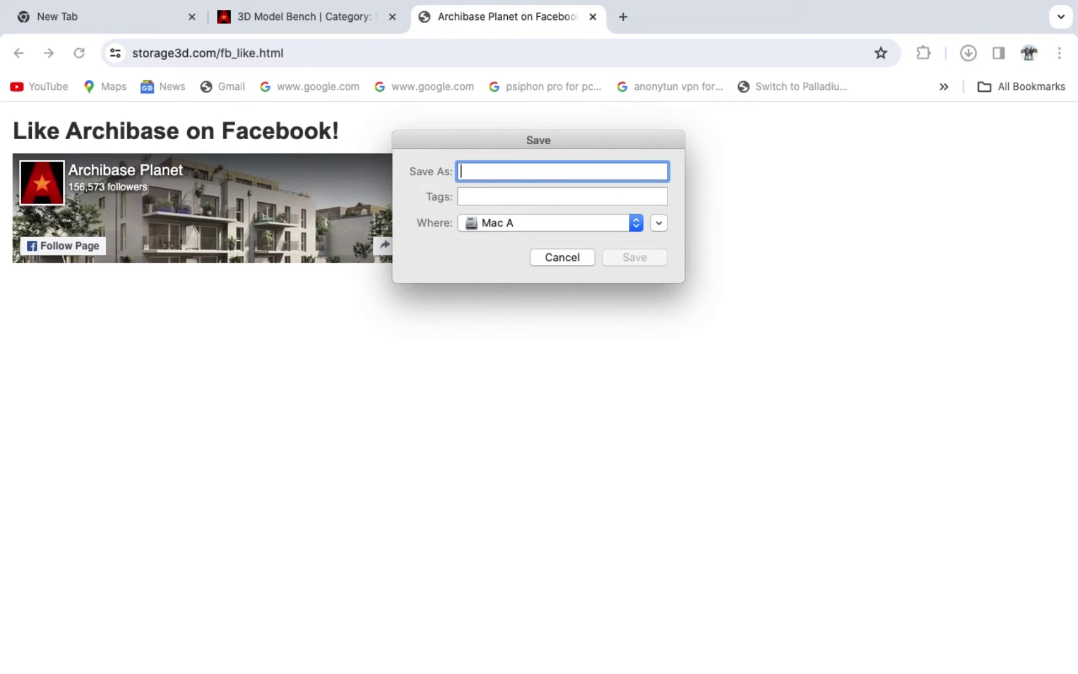
{"action": "type", "text": "bench"}
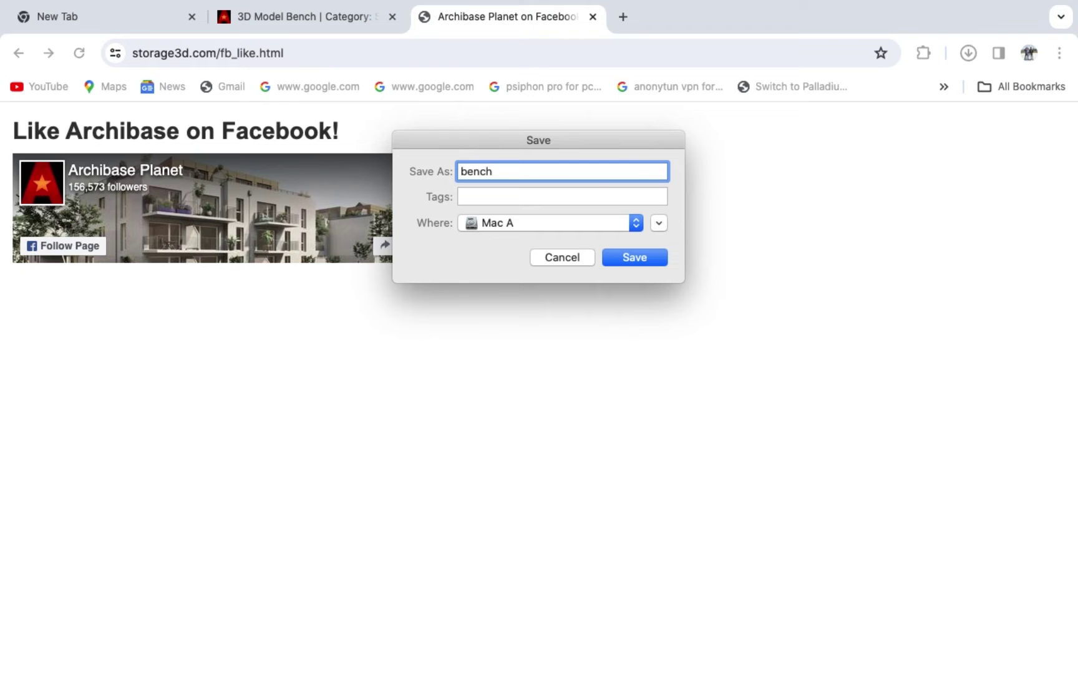
{"action": "left_click", "coordinate": [635, 256]}
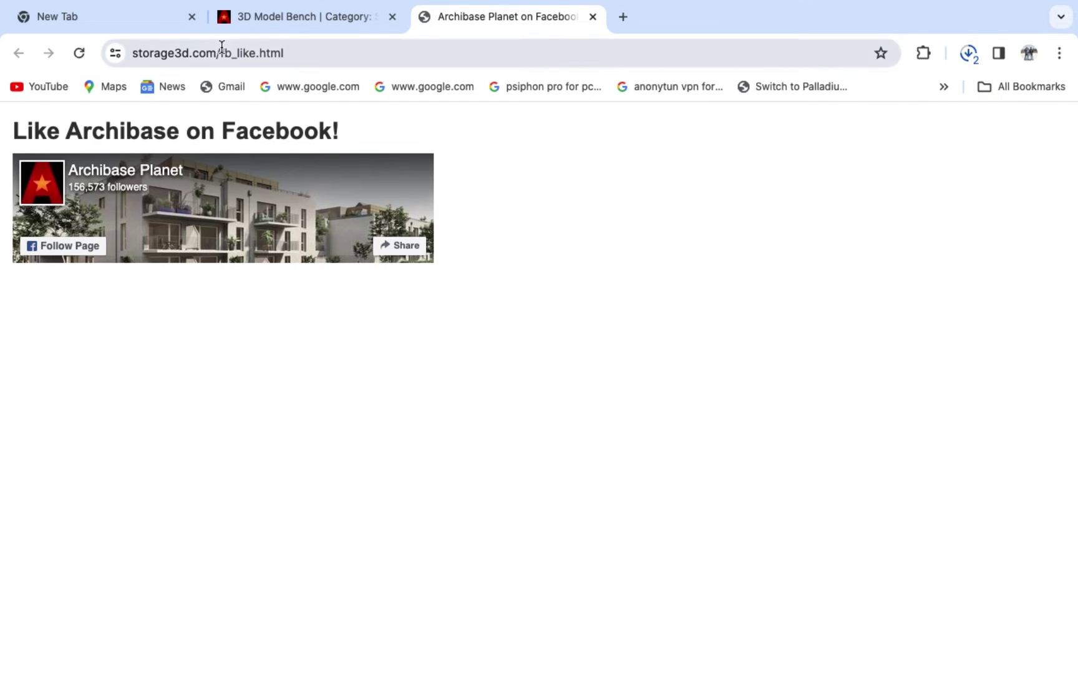
- Return to the model list from the bench's page and filter it by the House Plants category
{"action": "left_click", "coordinate": [310, 16]}
{"action": "left_click", "coordinate": [17, 53]}
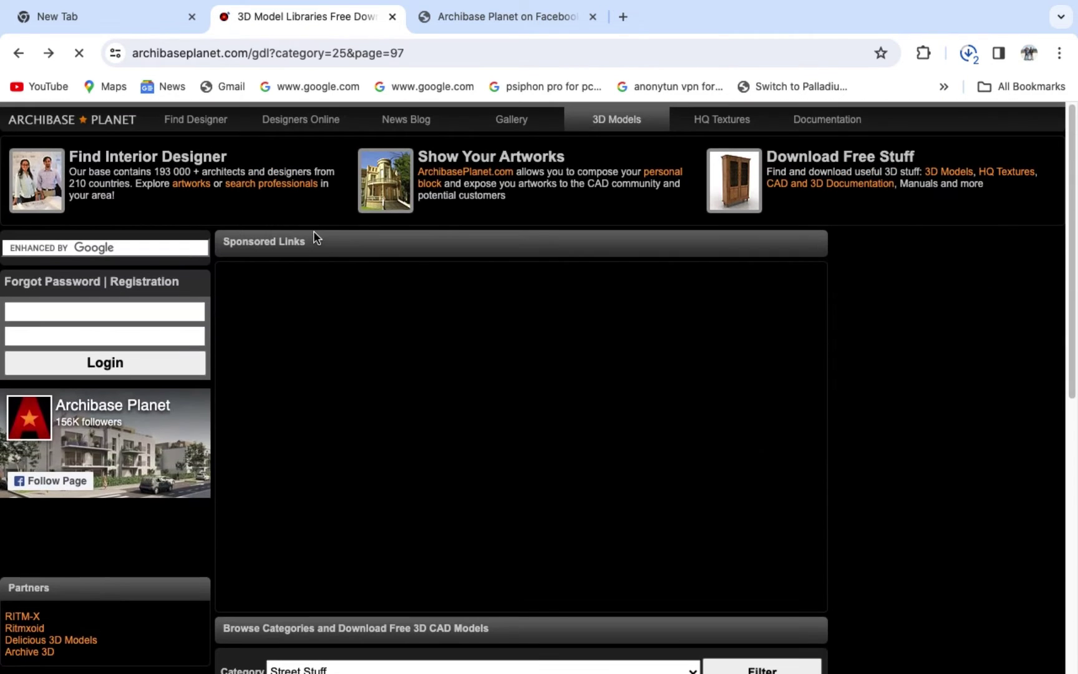
{"action": "scroll", "coordinate": [347, 261], "scroll_direction": "down", "scroll_amount": 5}
{"action": "scroll", "coordinate": [347, 261], "scroll_direction": "down", "scroll_amount": 2}
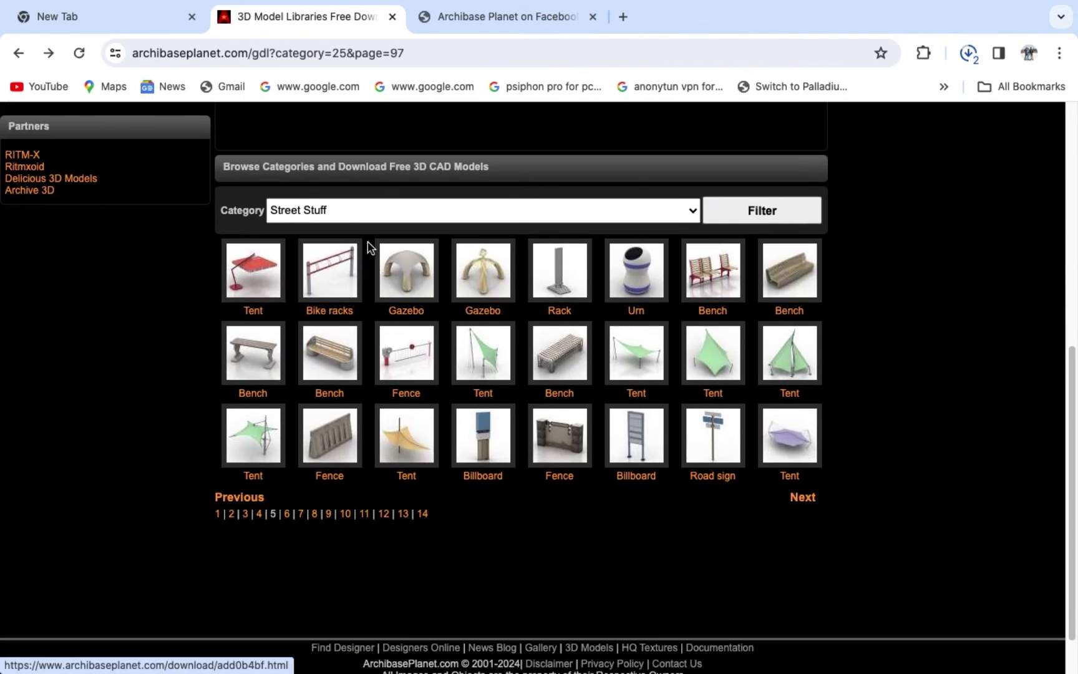
{"action": "left_click", "coordinate": [362, 209]}
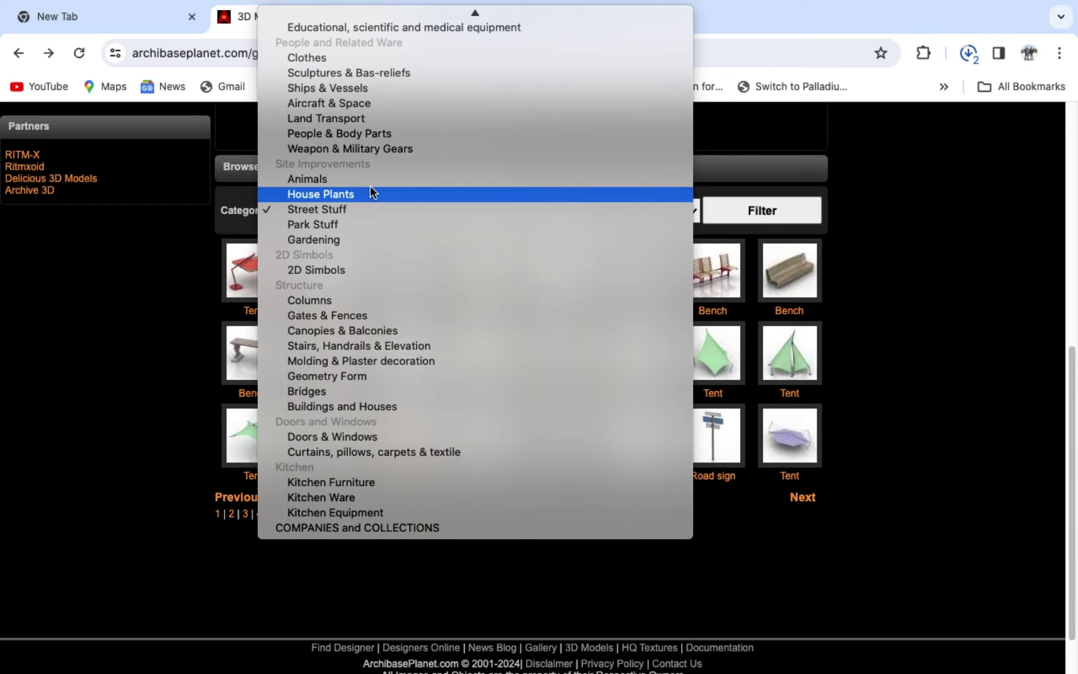
{"action": "scroll", "coordinate": [370, 188], "scroll_direction": "up", "scroll_amount": 2}
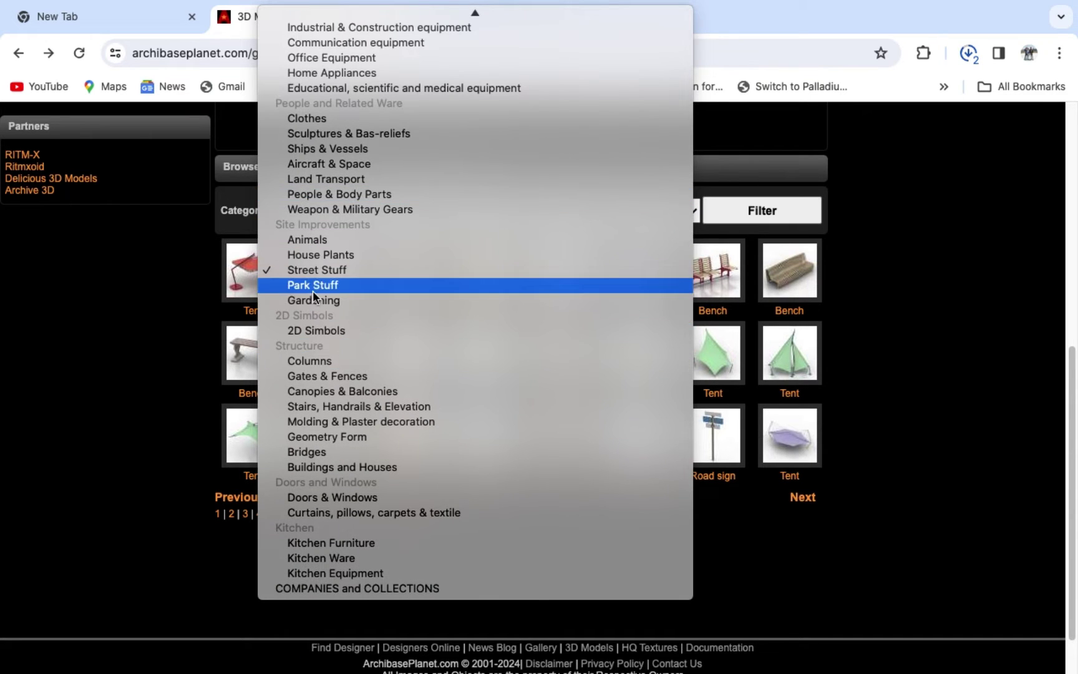
{"action": "left_click", "coordinate": [317, 255]}
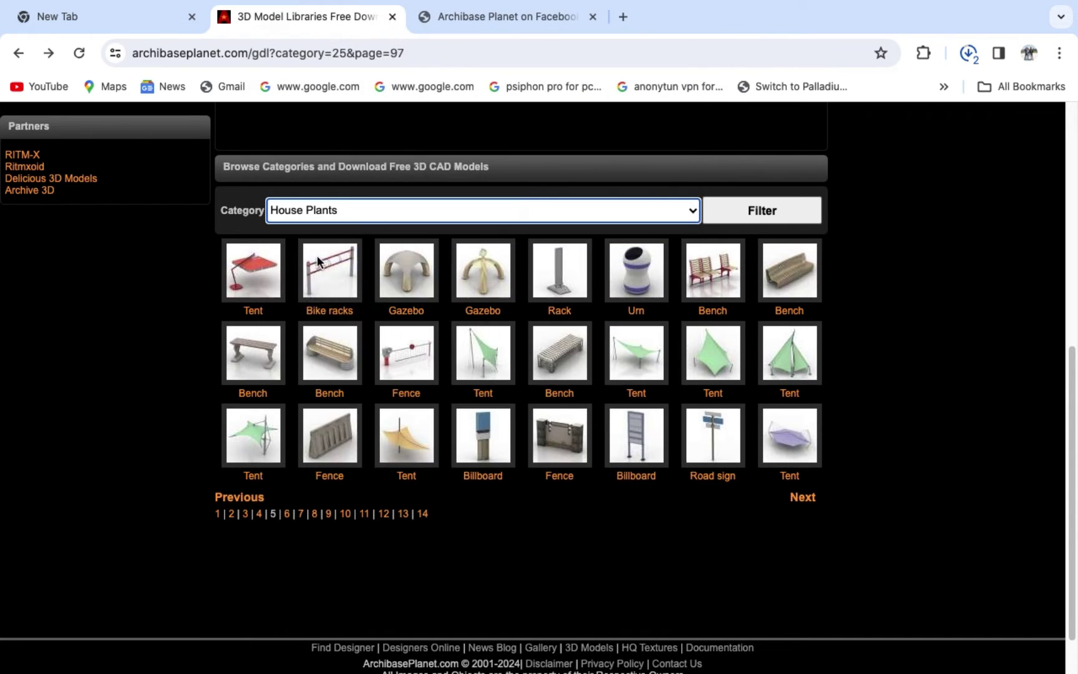
{"action": "left_click", "coordinate": [751, 213]}
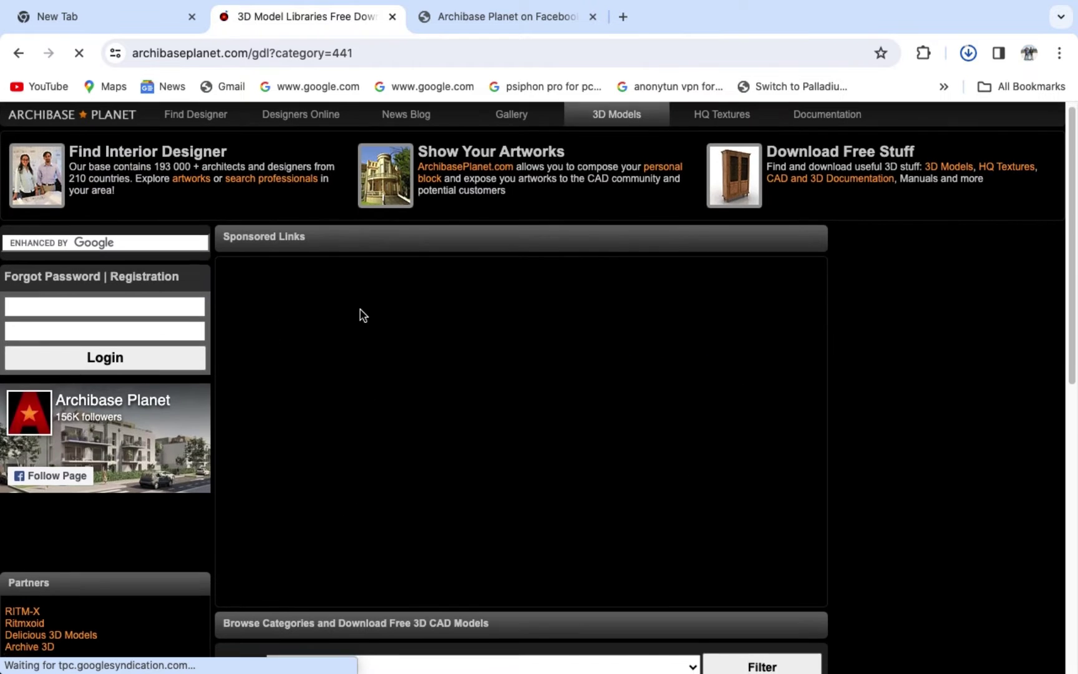
- Open the download page of the broad-leaved potted Plant, sixth in the first row, dismissing the ad
{"action": "scroll", "coordinate": [362, 313], "scroll_direction": "down", "scroll_amount": 8}
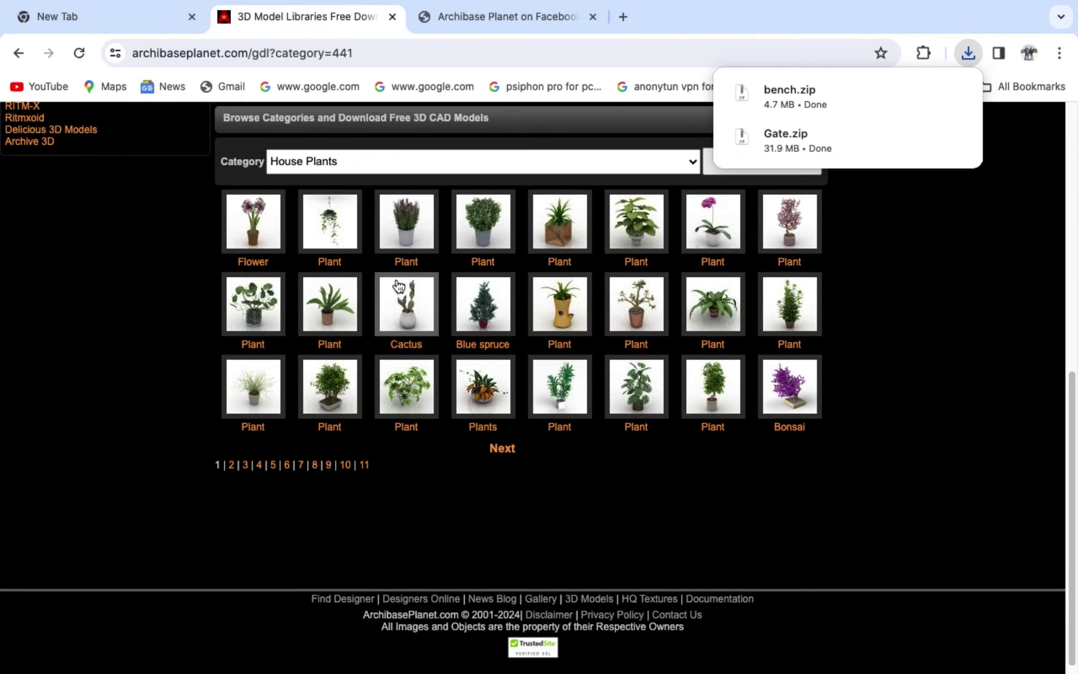
{"action": "scroll", "coordinate": [398, 284], "scroll_direction": "up", "scroll_amount": 1}
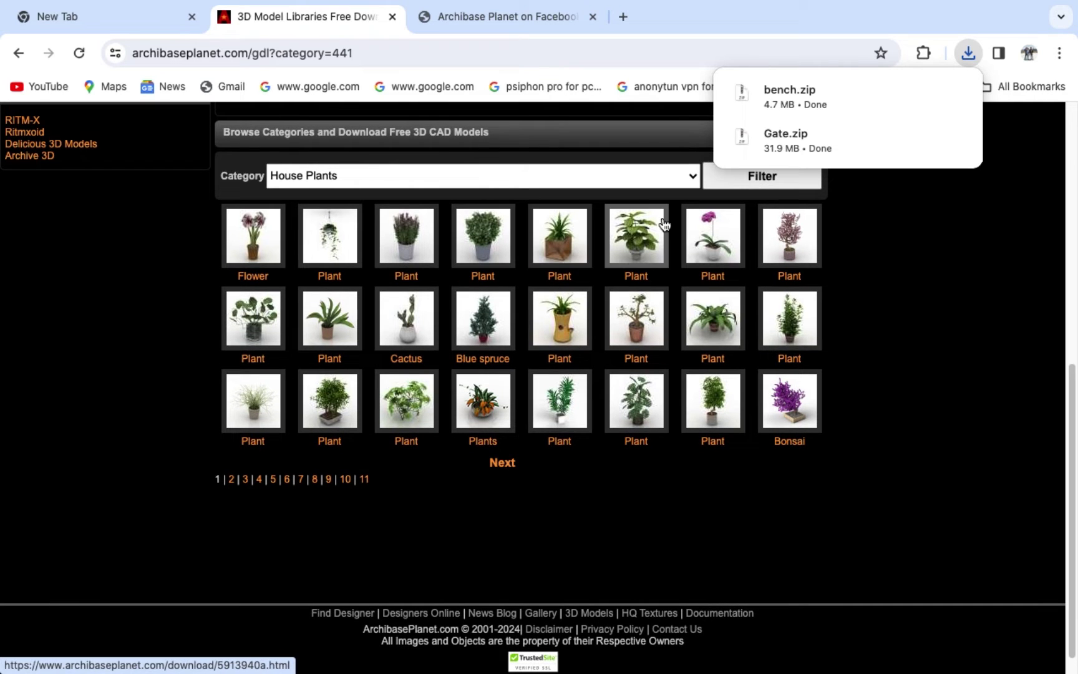
{"action": "left_click", "coordinate": [625, 237]}
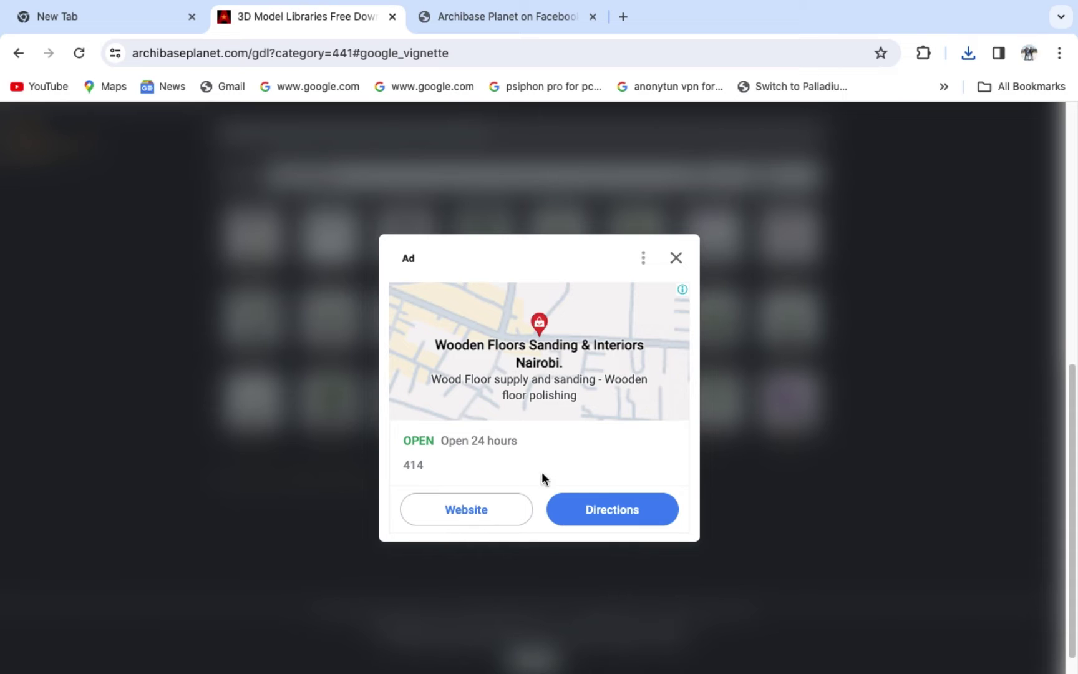
{"action": "left_click", "coordinate": [676, 259]}
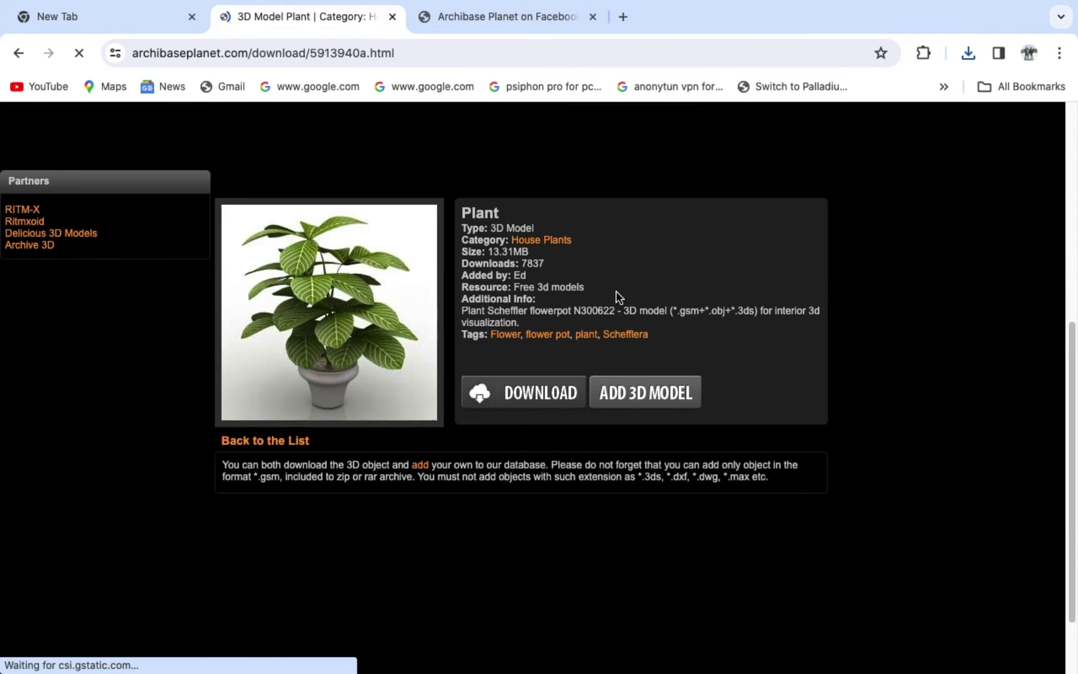
- Download the plant model as house plant to the Mac A drive and check the download's progress
{"action": "scroll", "coordinate": [617, 296], "scroll_direction": "down", "scroll_amount": 2}
{"action": "left_click", "coordinate": [517, 298]}
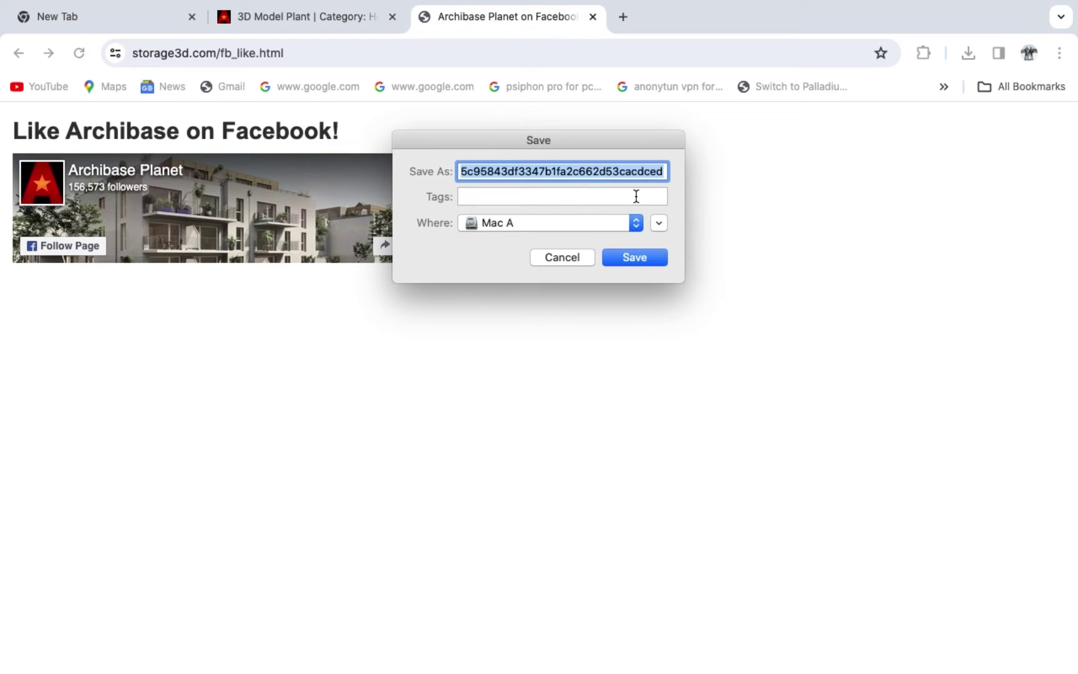
{"action": "key", "text": "BackSpace"}
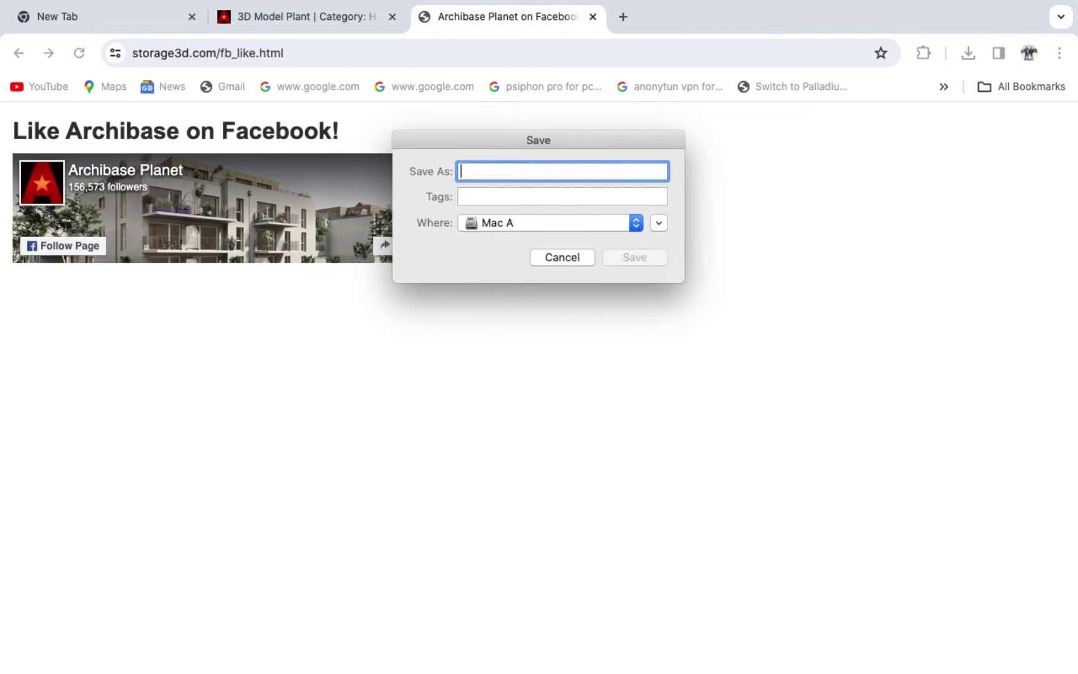
{"action": "type", "text": "house plant"}
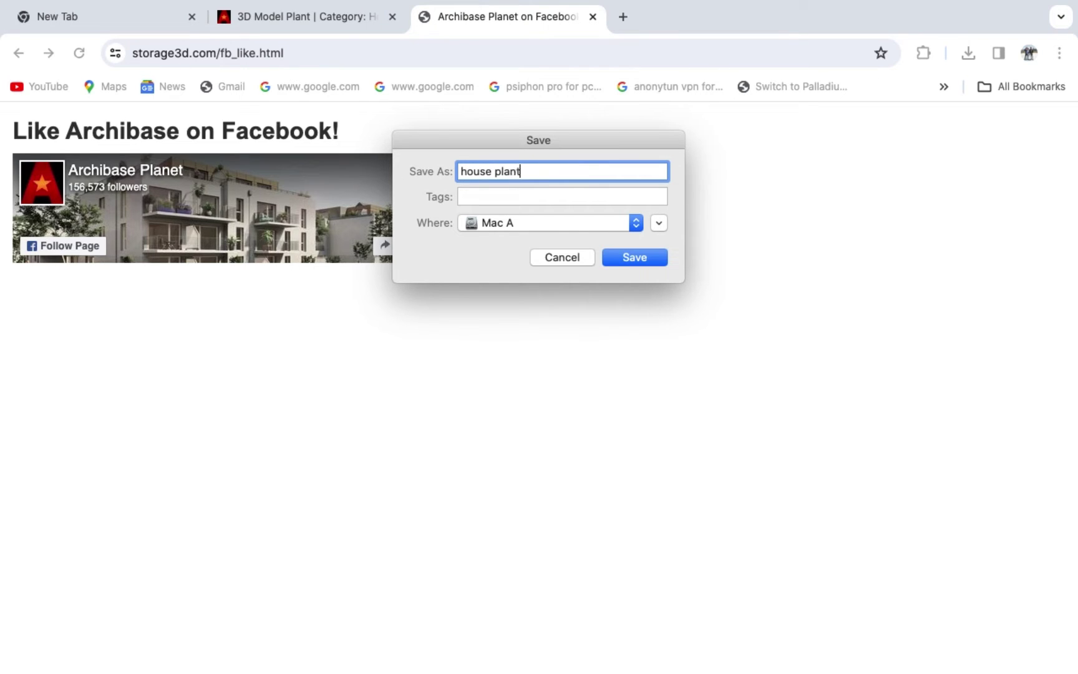
{"action": "left_click", "coordinate": [648, 258]}
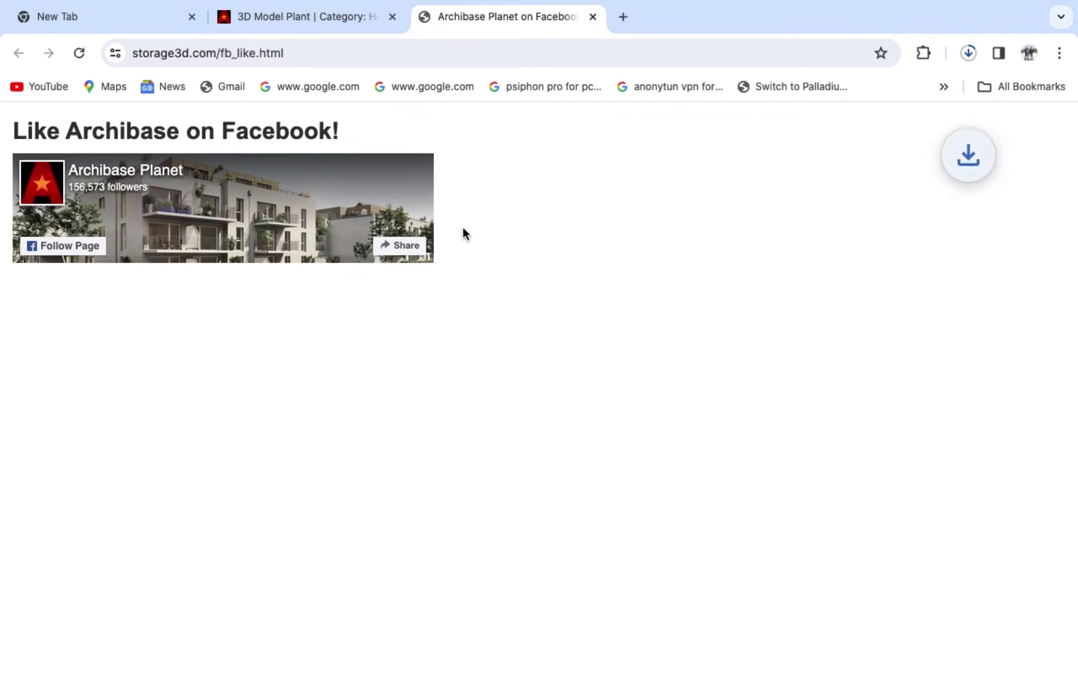
{"action": "left_click", "coordinate": [962, 53]}
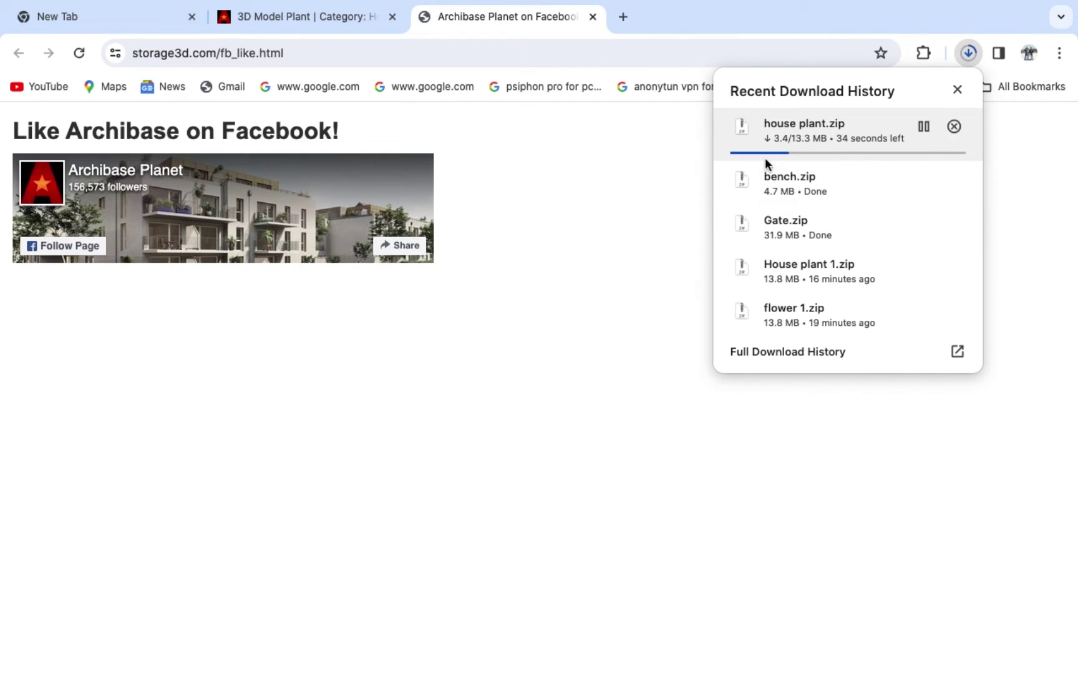
- Return to the model list from the plant's page and filter it by the Beds & Shkaps category
{"action": "left_click", "coordinate": [265, 17]}
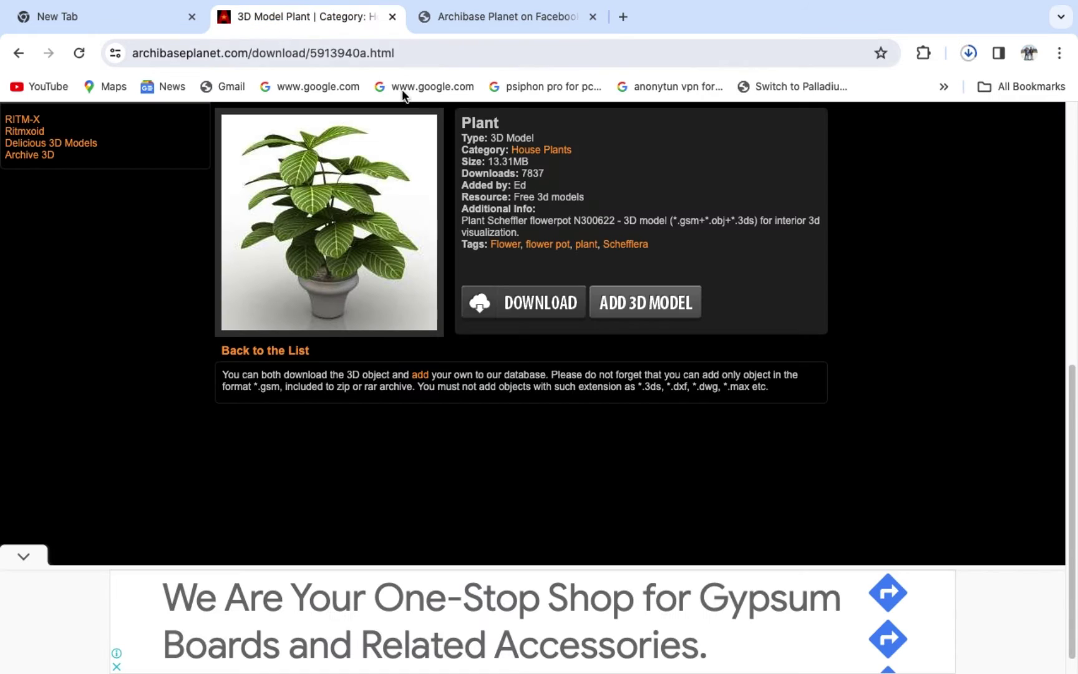
{"action": "left_click", "coordinate": [18, 53]}
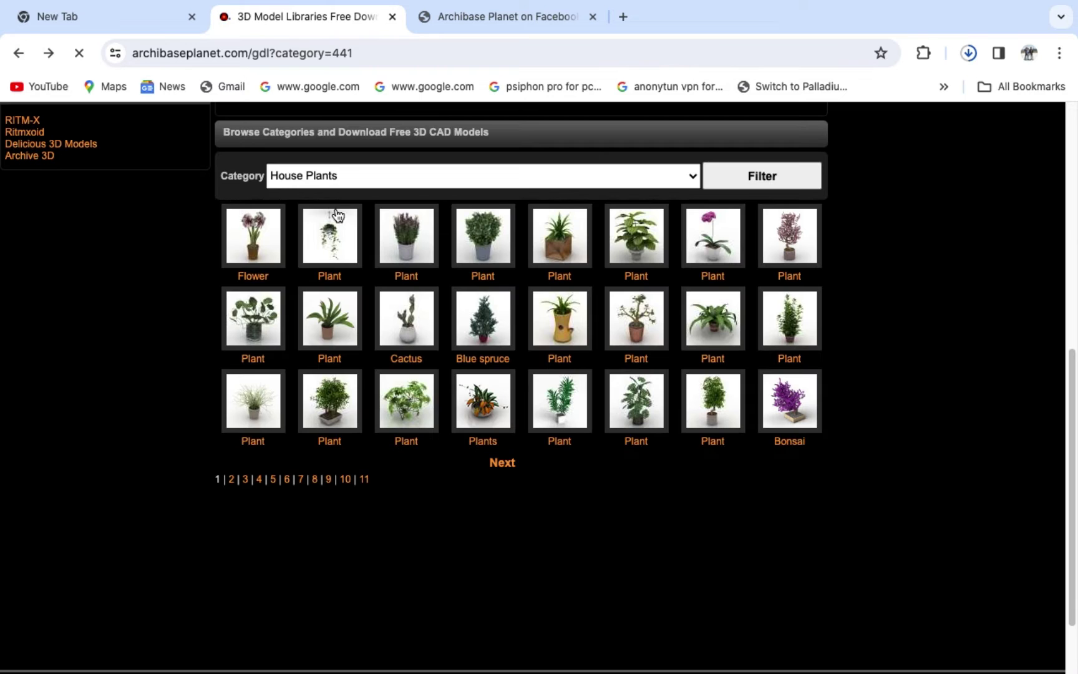
{"action": "left_click", "coordinate": [346, 174]}
{"action": "scroll", "coordinate": [349, 150], "scroll_direction": "up", "scroll_amount": 3}
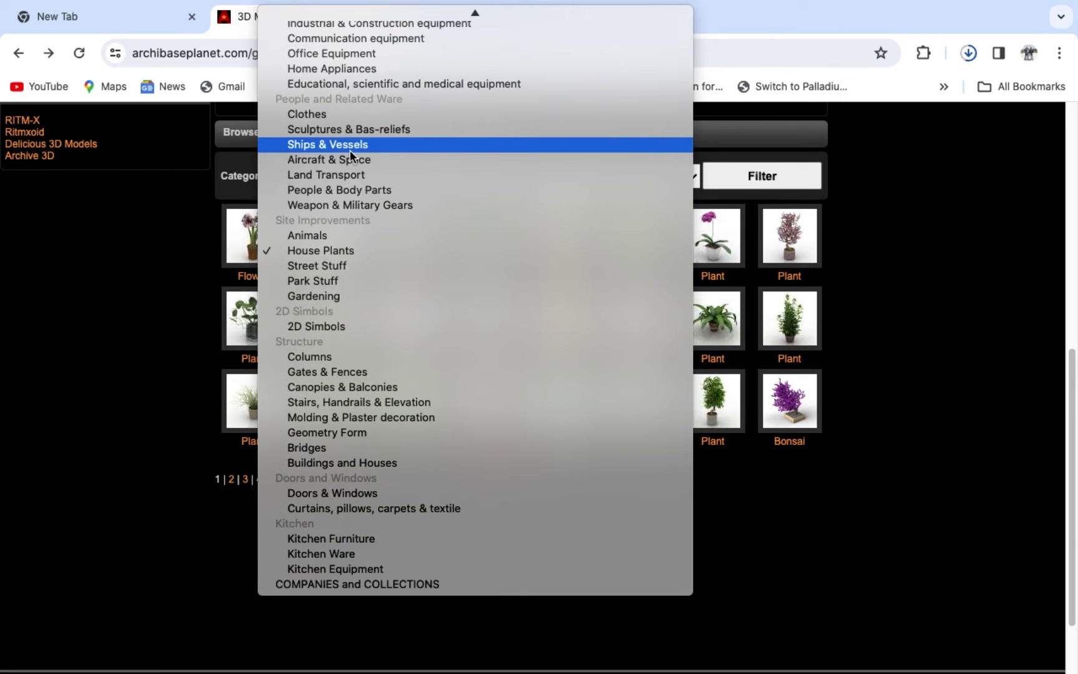
{"action": "scroll", "coordinate": [349, 149], "scroll_direction": "up", "scroll_amount": 5}
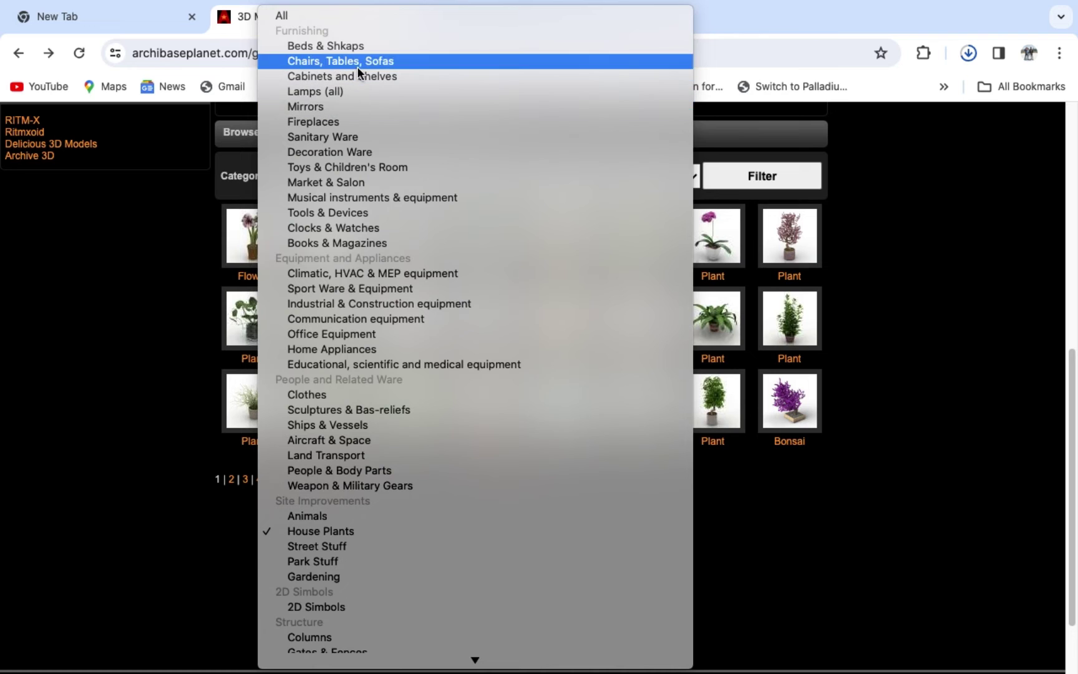
{"action": "left_click", "coordinate": [337, 46]}
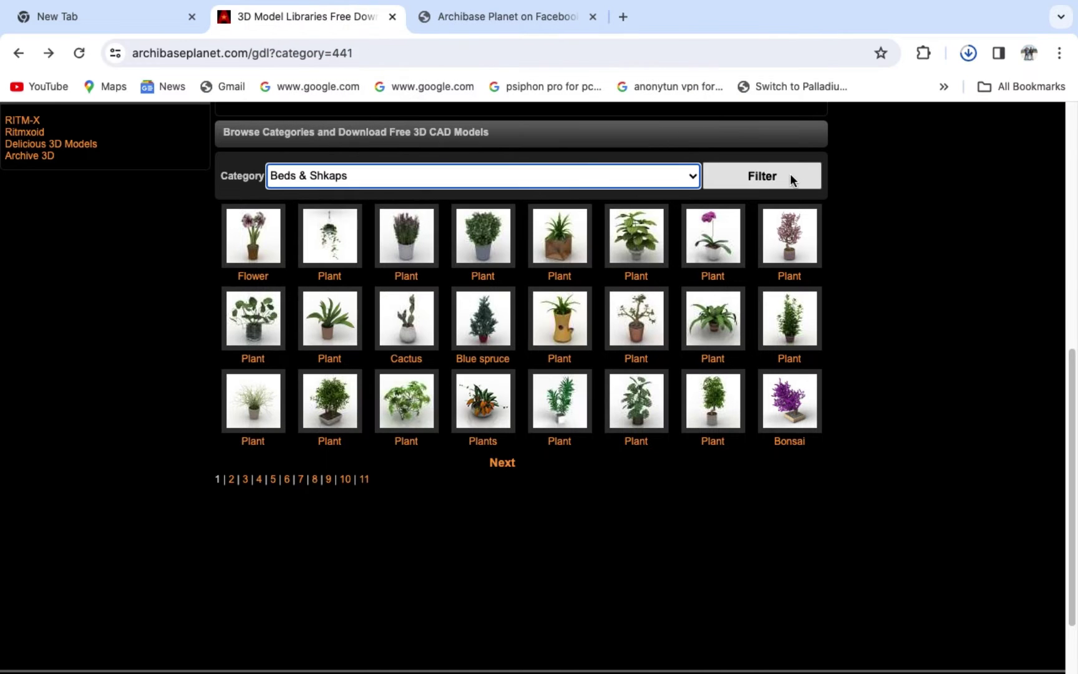
{"action": "left_click", "coordinate": [758, 179]}
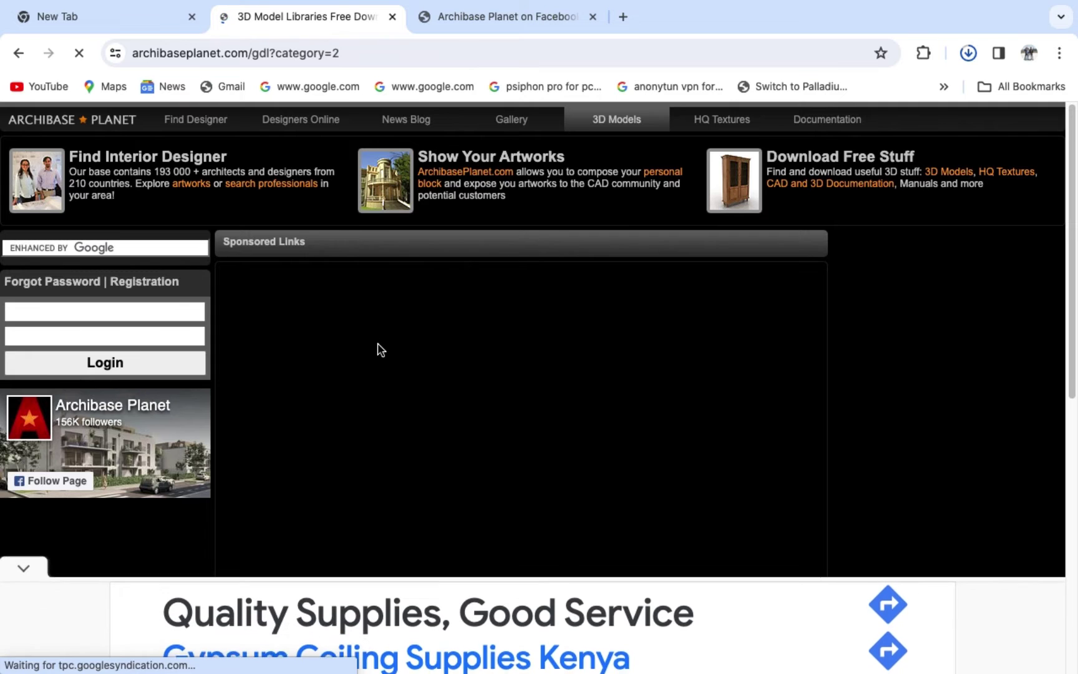
- Open the download page of the dark-framed Bed with patterned white bedding in the last row
{"action": "scroll", "coordinate": [381, 350], "scroll_direction": "down", "scroll_amount": 8}
{"action": "scroll", "coordinate": [379, 348], "scroll_direction": "down", "scroll_amount": 1}
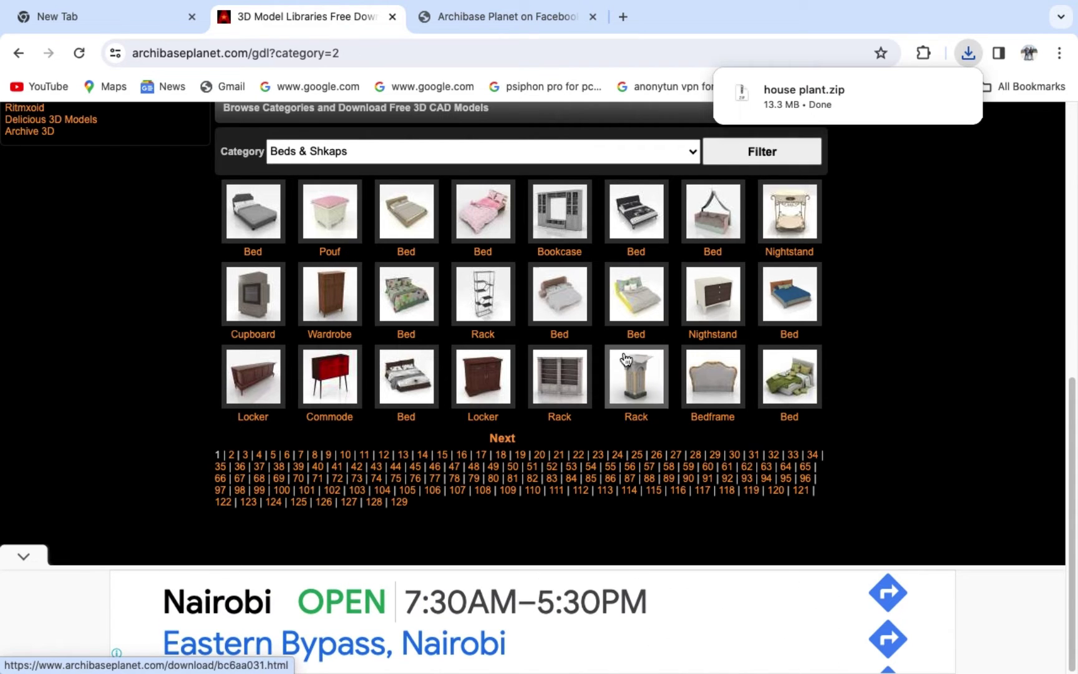
{"action": "left_click", "coordinate": [417, 375]}
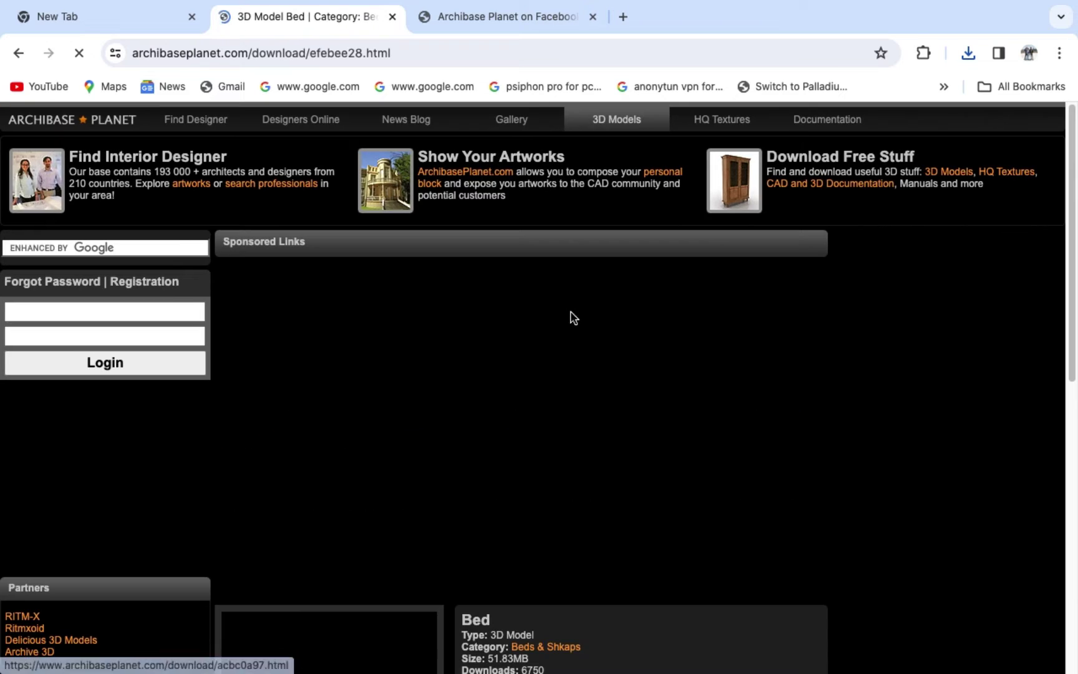
{"action": "scroll", "coordinate": [462, 317], "scroll_direction": "down", "scroll_amount": 5}
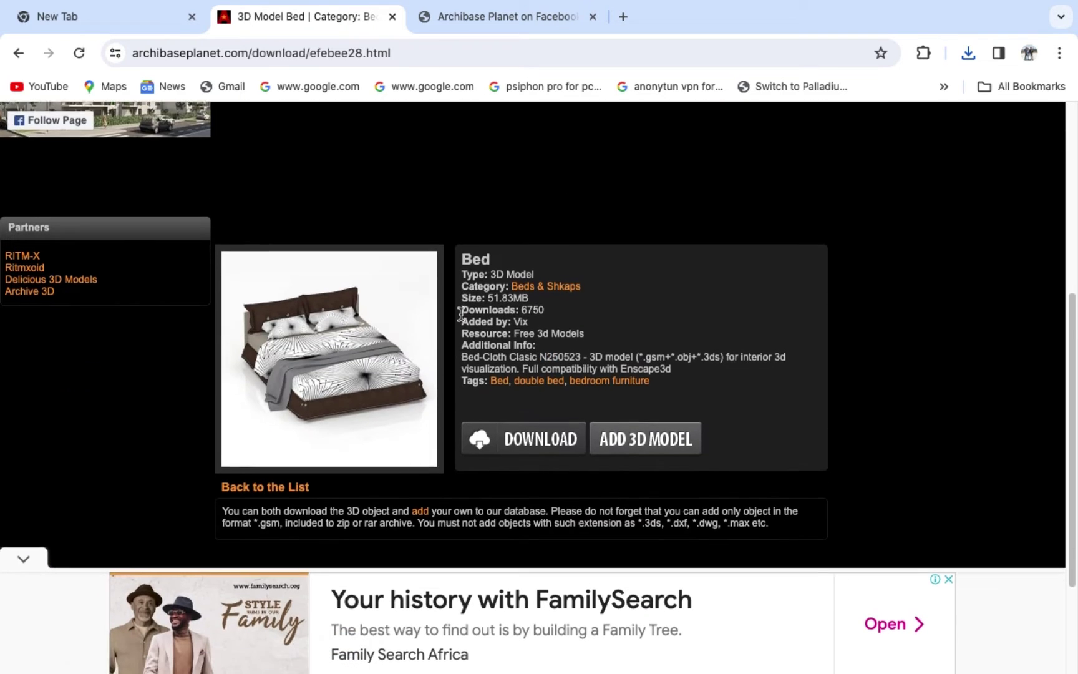
- Download the bed model as bed to the Mac A drive and go back to the model's page
{"action": "left_click", "coordinate": [535, 439]}
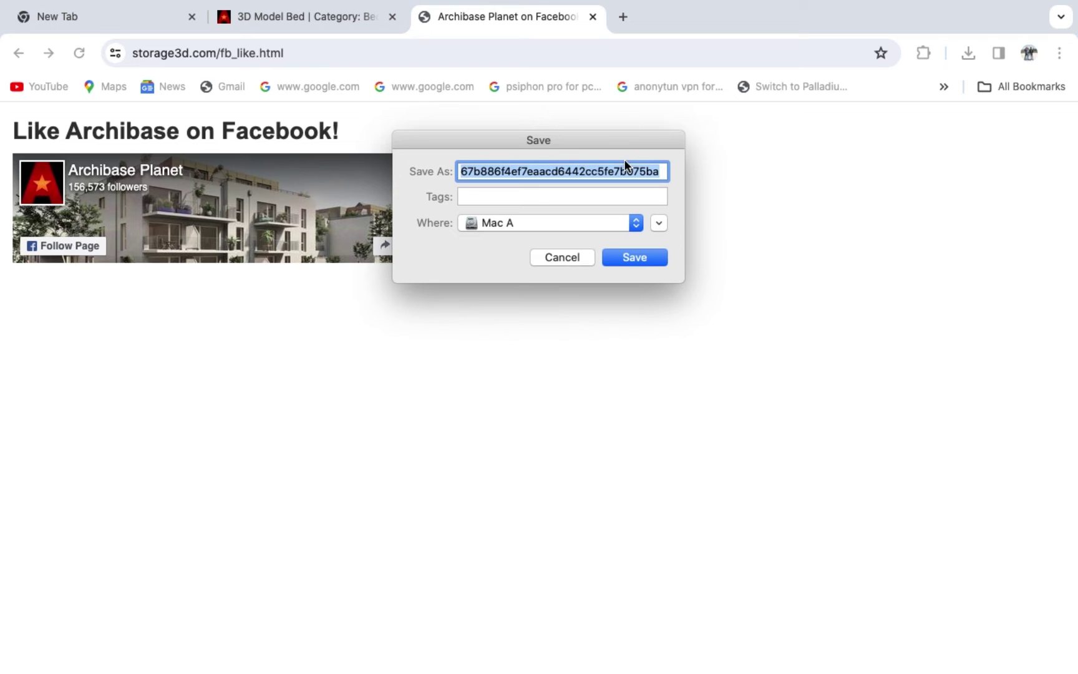
{"action": "key", "text": "BackSpace"}
{"action": "type", "text": "bed"}
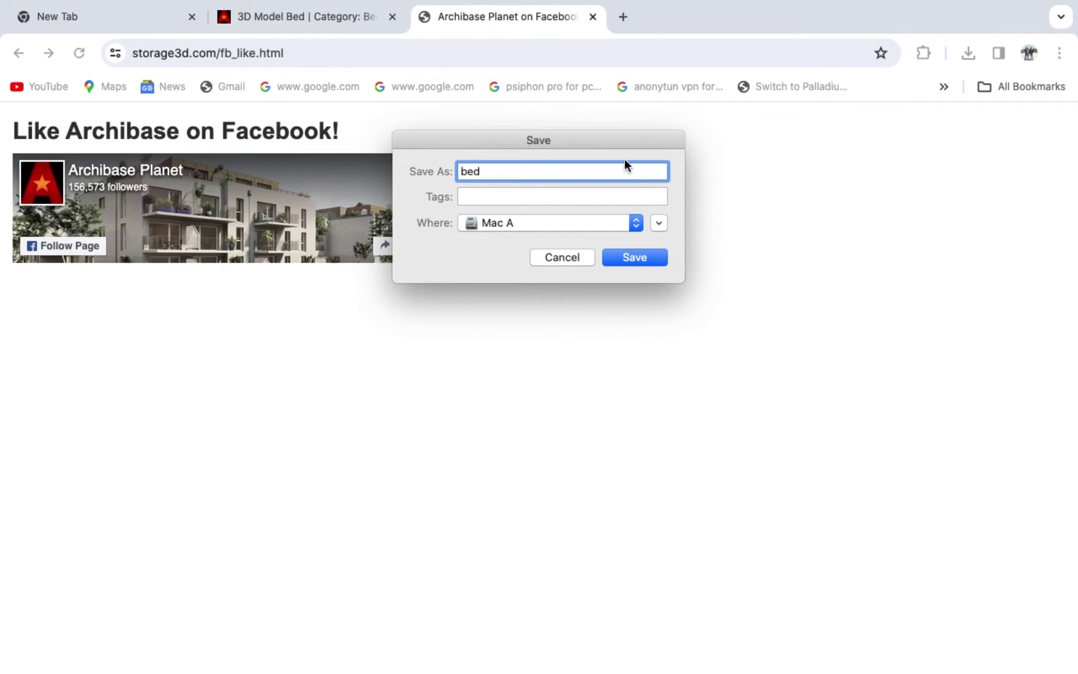
{"action": "left_click", "coordinate": [661, 257]}
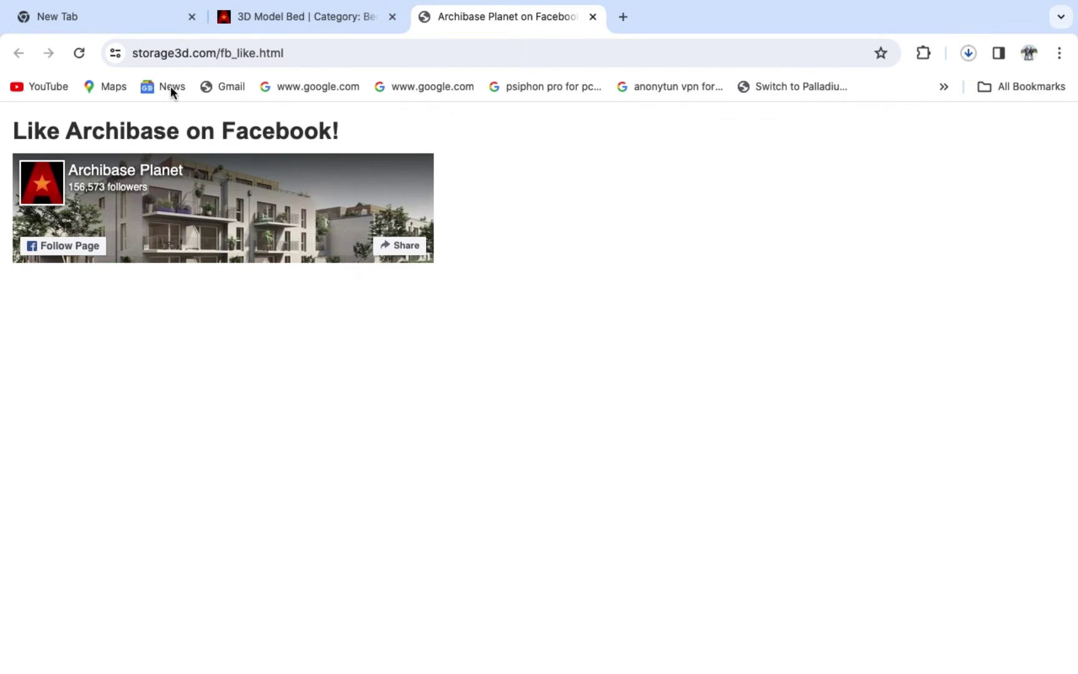
{"action": "left_click", "coordinate": [274, 28]}
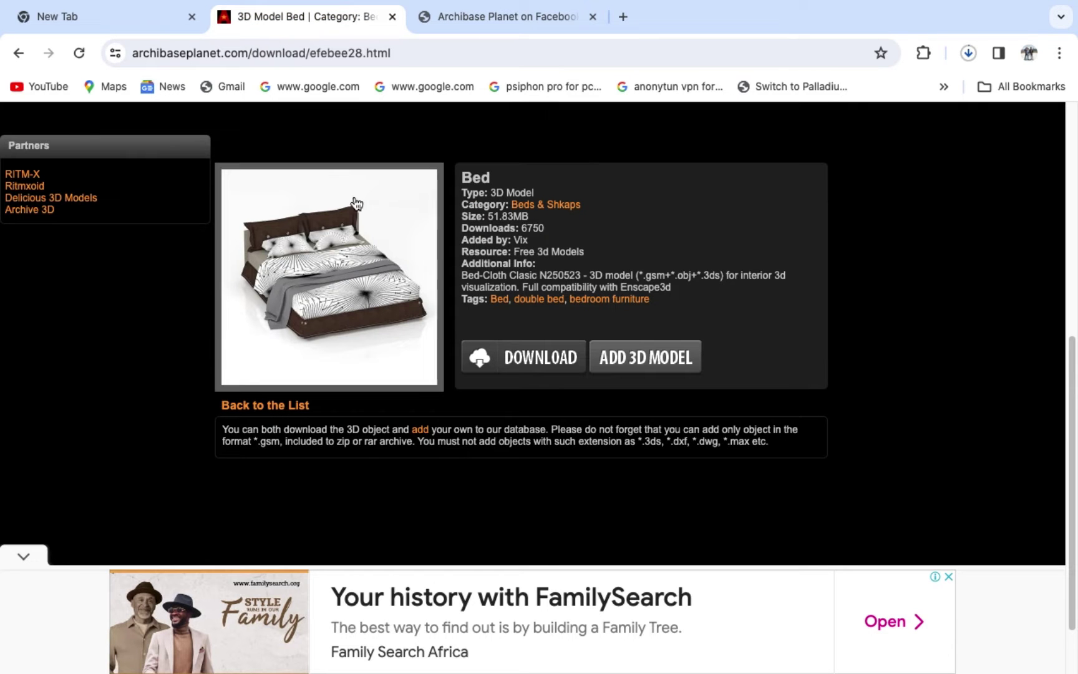
- Return to the model list from the bed's page and filter it by the Office Equipment category
{"action": "scroll", "coordinate": [368, 237], "scroll_direction": "up", "scroll_amount": 6}
{"action": "left_click", "coordinate": [21, 53]}
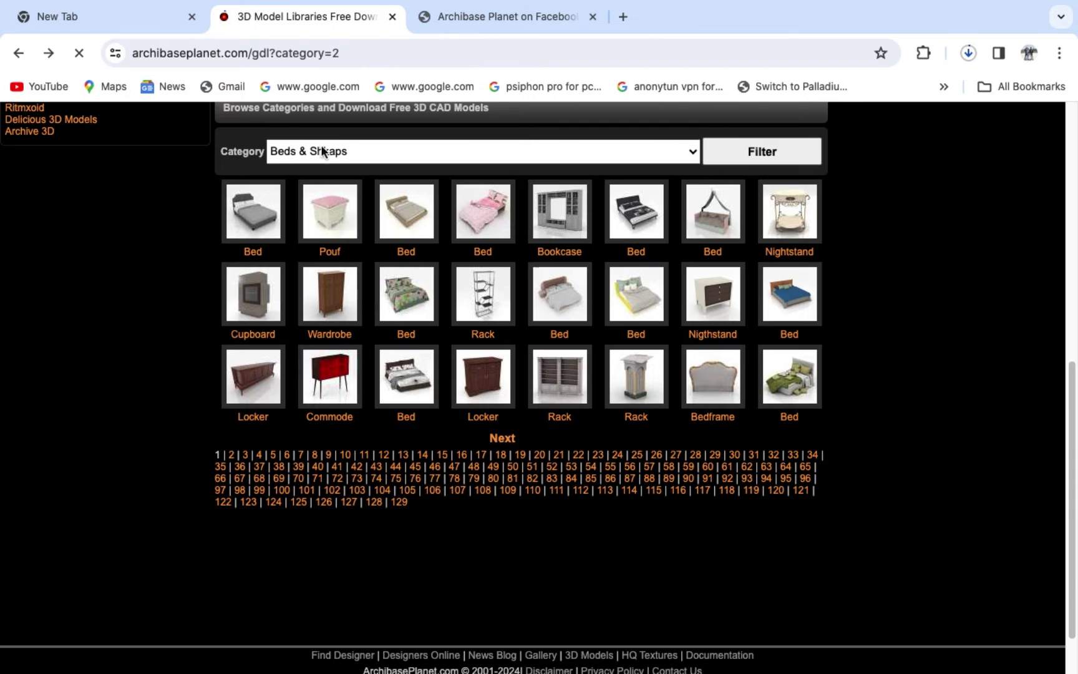
{"action": "left_click", "coordinate": [323, 151]}
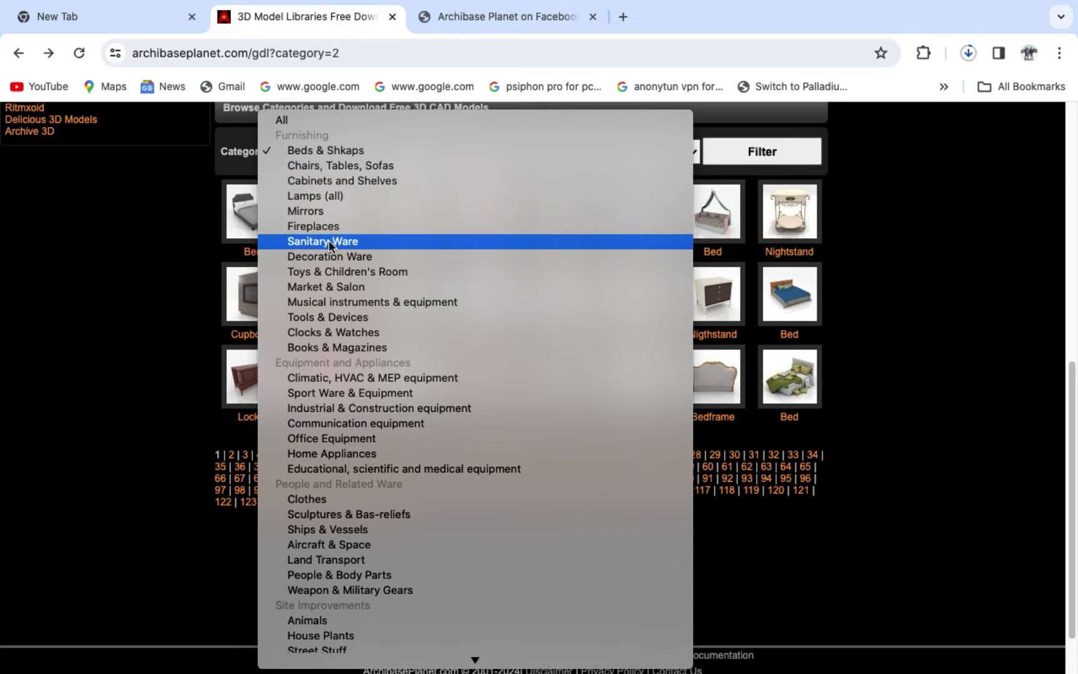
{"action": "scroll", "coordinate": [328, 241], "scroll_direction": "down", "scroll_amount": 2}
{"action": "scroll", "coordinate": [329, 241], "scroll_direction": "down", "scroll_amount": 8}
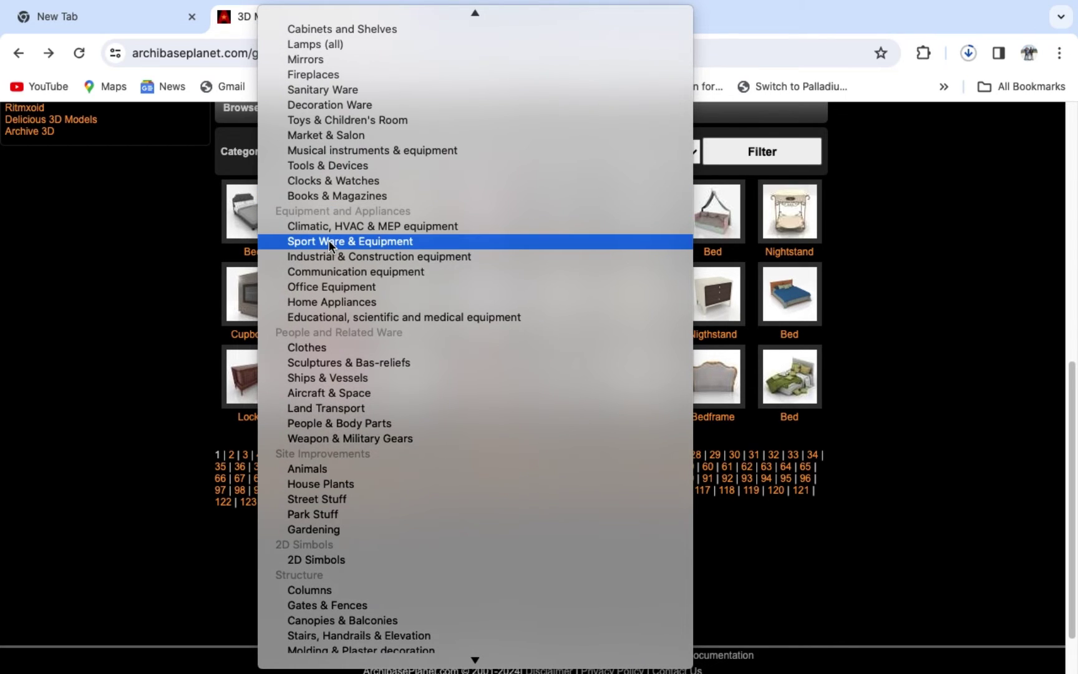
{"action": "scroll", "coordinate": [328, 241], "scroll_direction": "down", "scroll_amount": 2}
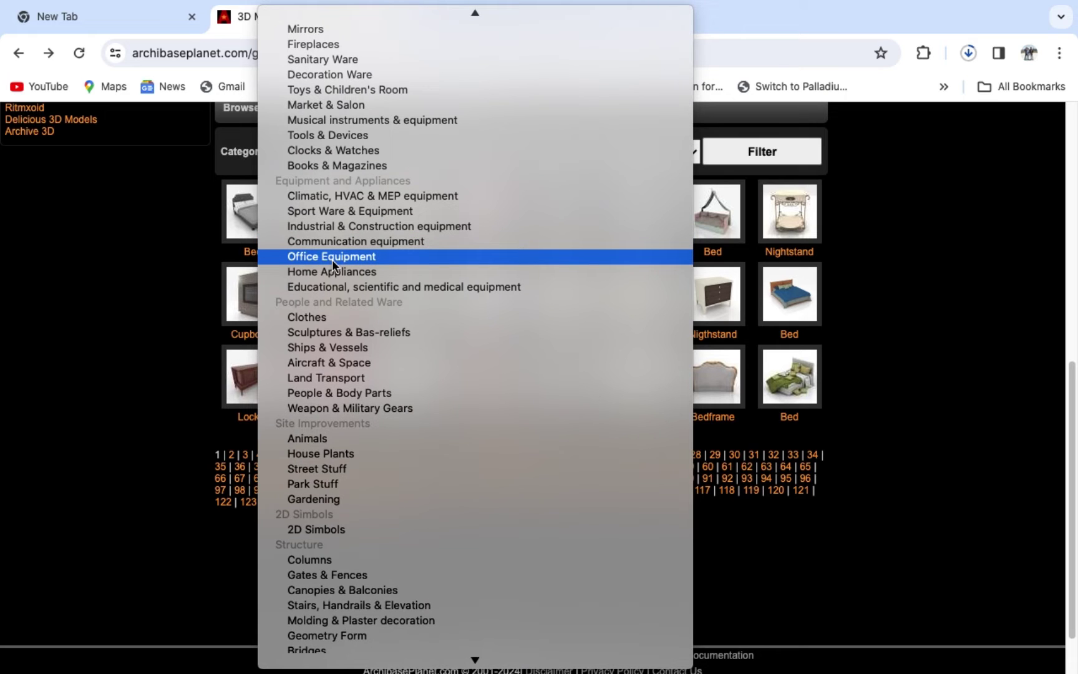
{"action": "left_click", "coordinate": [332, 256]}
{"action": "left_click", "coordinate": [788, 153]}
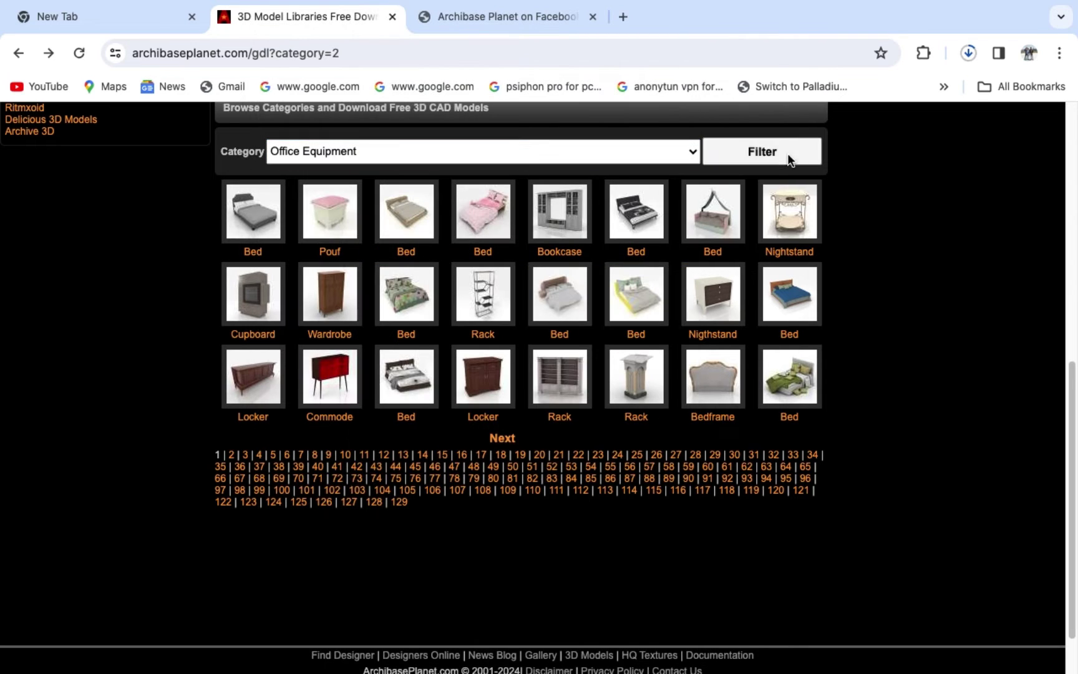
- Open the download page of the widescreen Monitor at the start of the second row of office equipment models
{"action": "scroll", "coordinate": [395, 277], "scroll_direction": "down", "scroll_amount": 5}
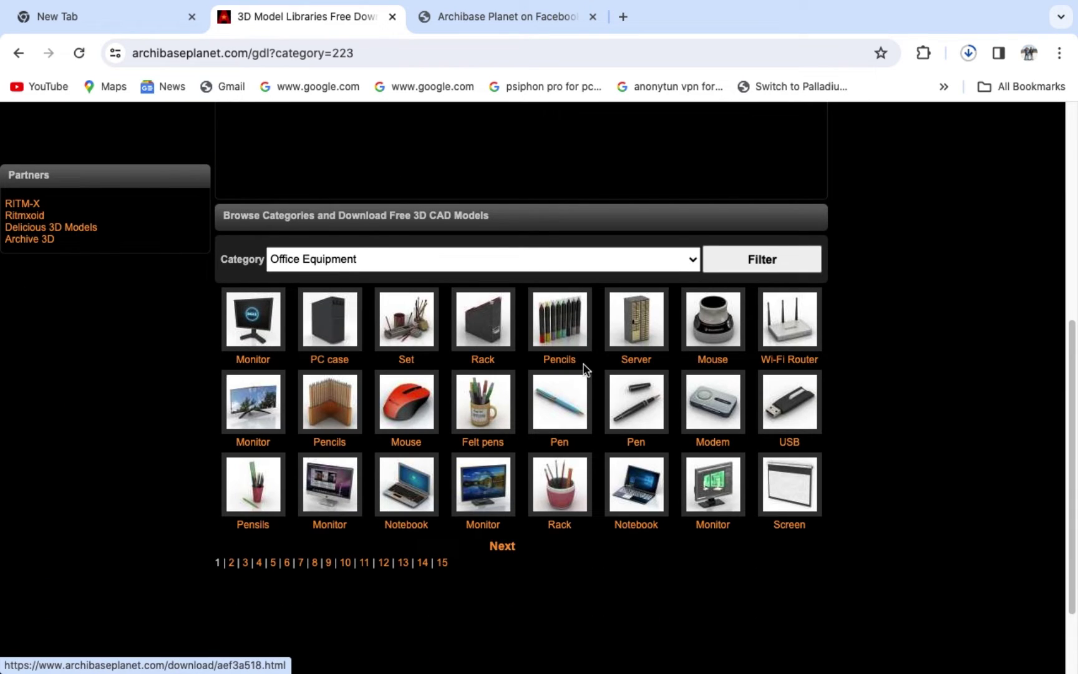
{"action": "scroll", "coordinate": [585, 369], "scroll_direction": "down", "scroll_amount": 1}
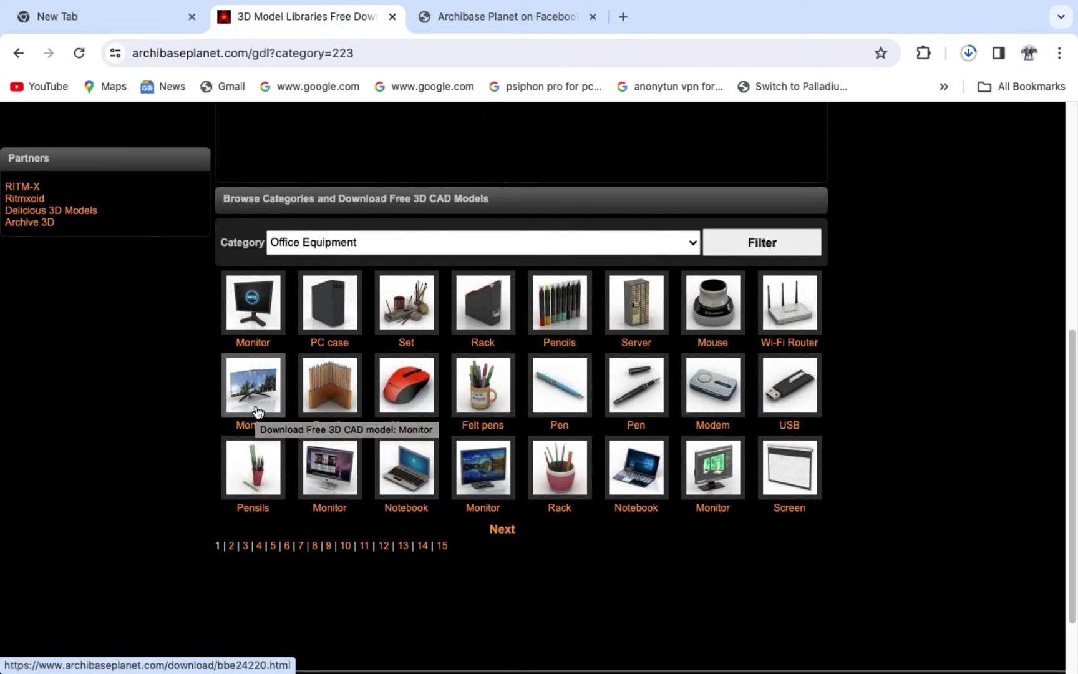
{"action": "left_click", "coordinate": [258, 412]}
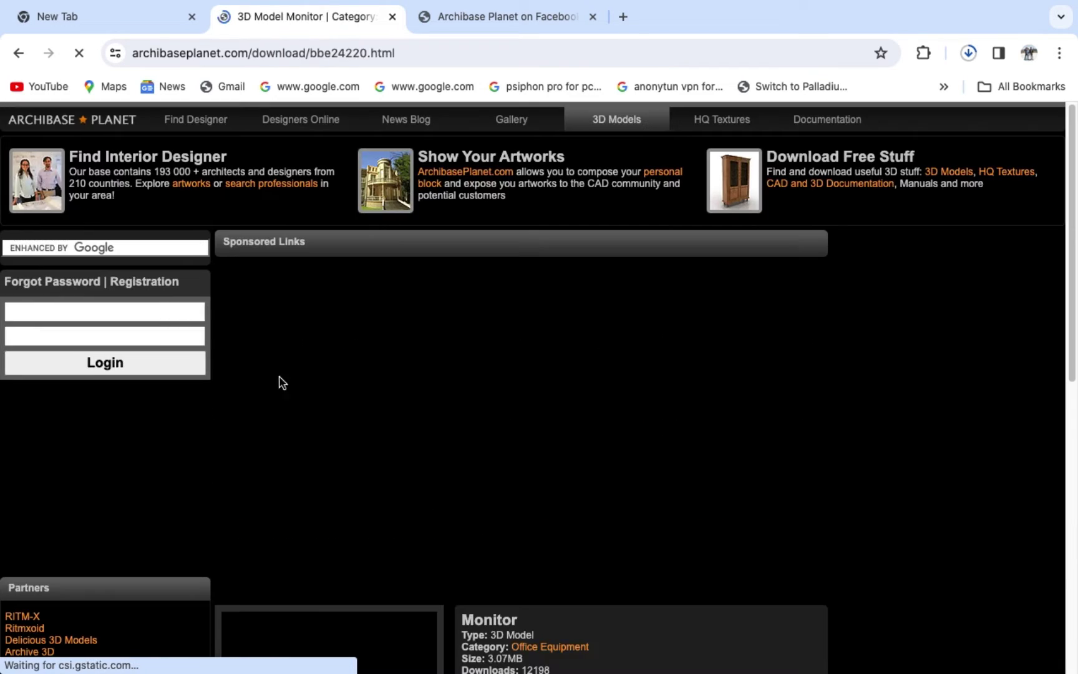
{"action": "scroll", "coordinate": [449, 338], "scroll_direction": "down", "scroll_amount": 8}
{"action": "scroll", "coordinate": [449, 338], "scroll_direction": "up", "scroll_amount": 2}
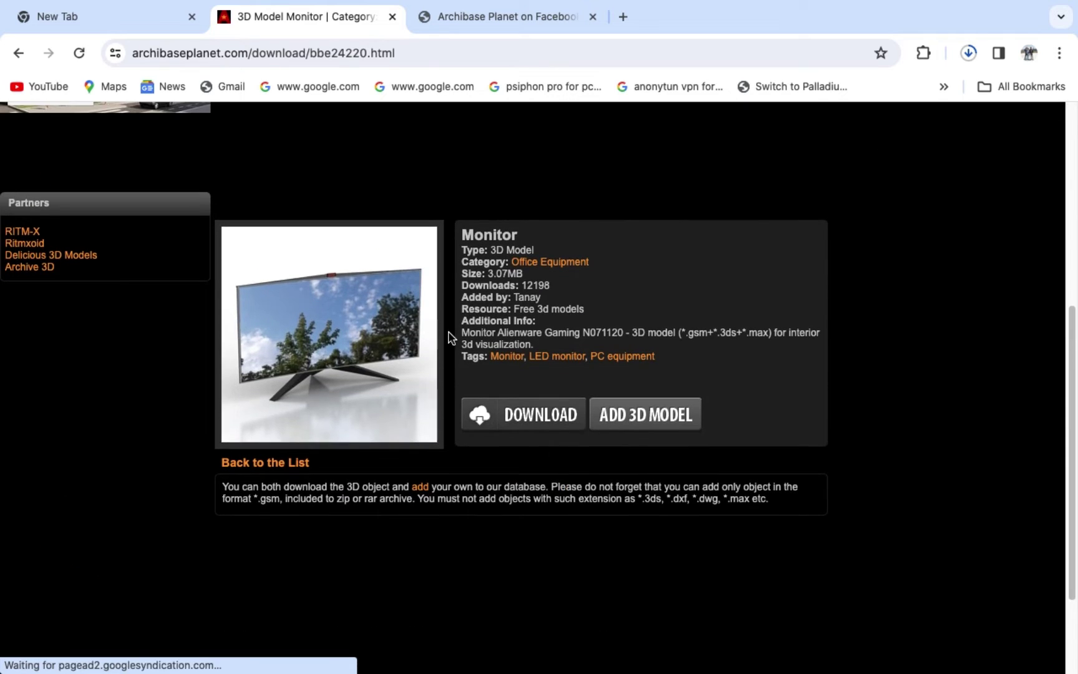
- Download the monitor model as monitor to the Mac A drive and check the download's progress
{"action": "left_click", "coordinate": [537, 415]}
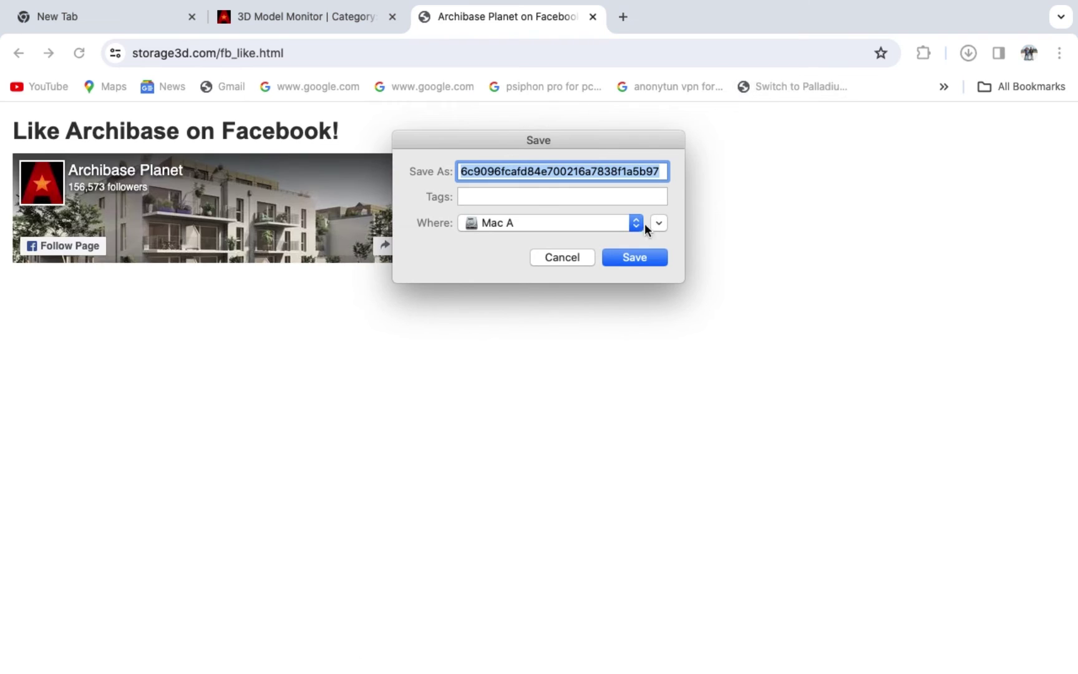
{"action": "key", "text": "BackSpace"}
{"action": "type", "text": "monitor"}
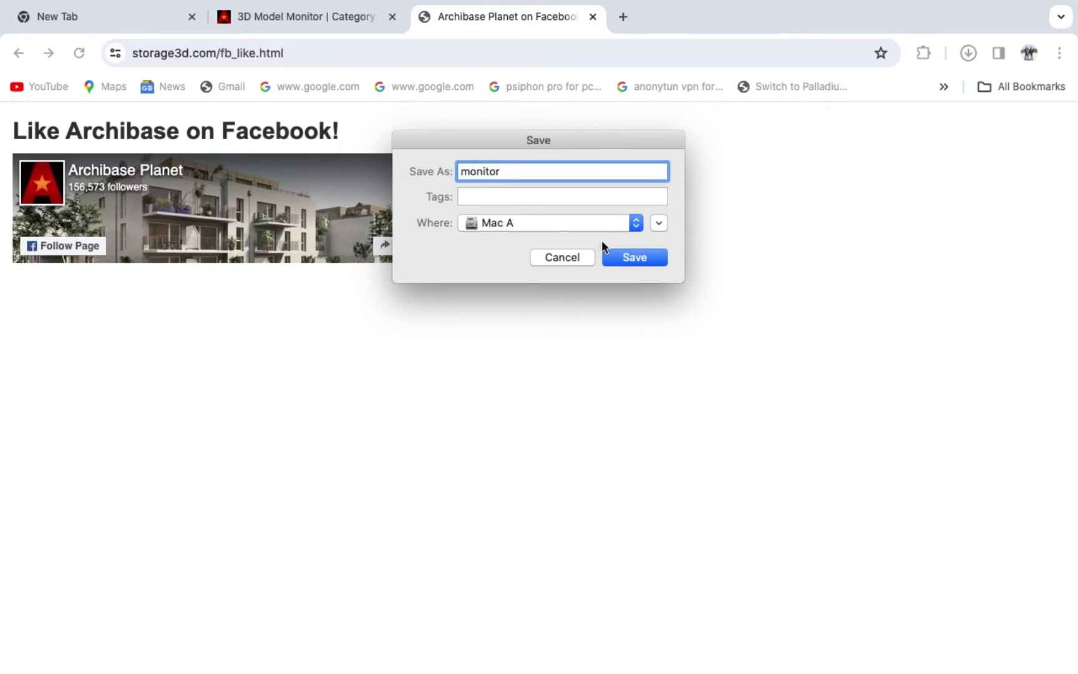
{"action": "left_click", "coordinate": [642, 256]}
{"action": "left_click", "coordinate": [970, 54]}
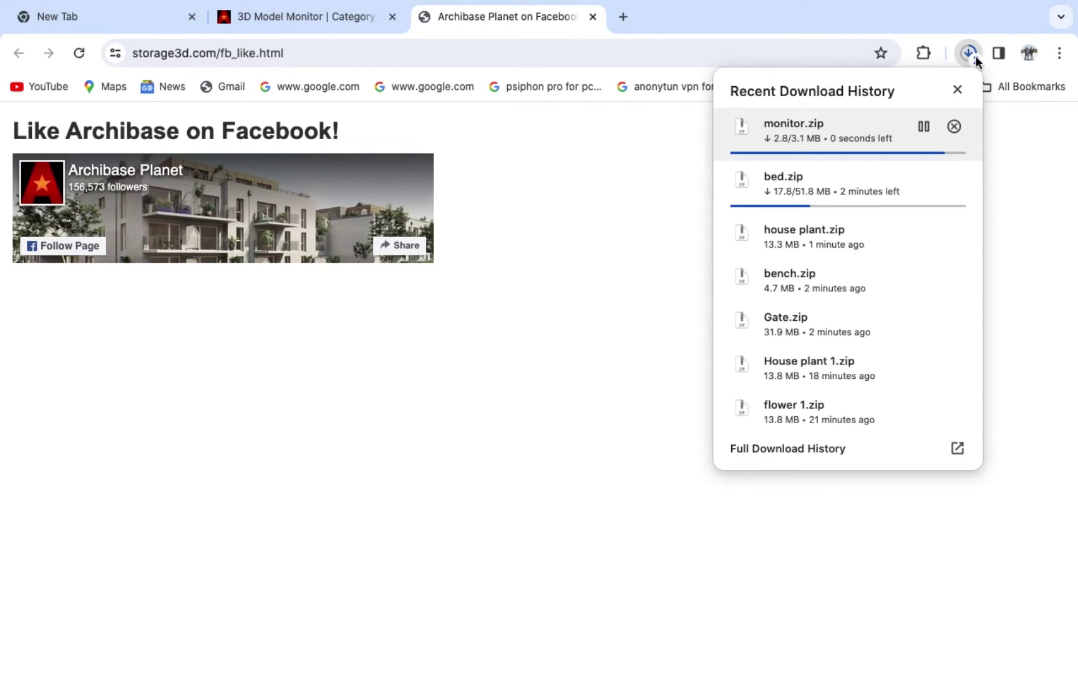
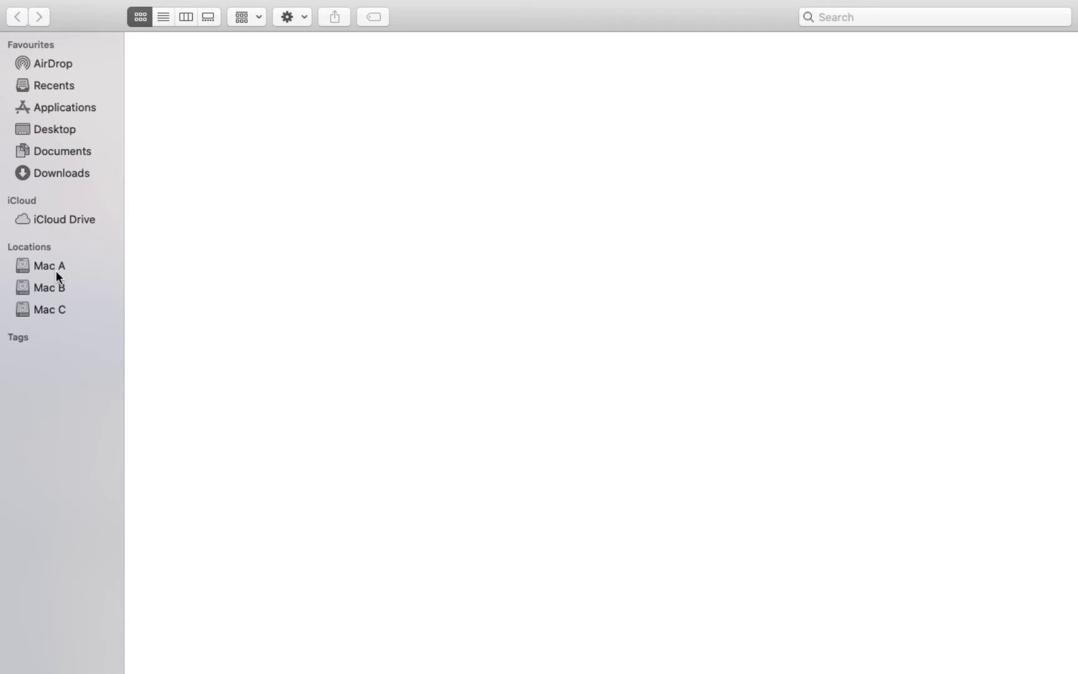
- Open the Mac A drive in Finder, extract bed.zip and place the extracted bed folder below the Tom and Jerry folder
{"action": "left_click", "coordinate": [55, 265]}
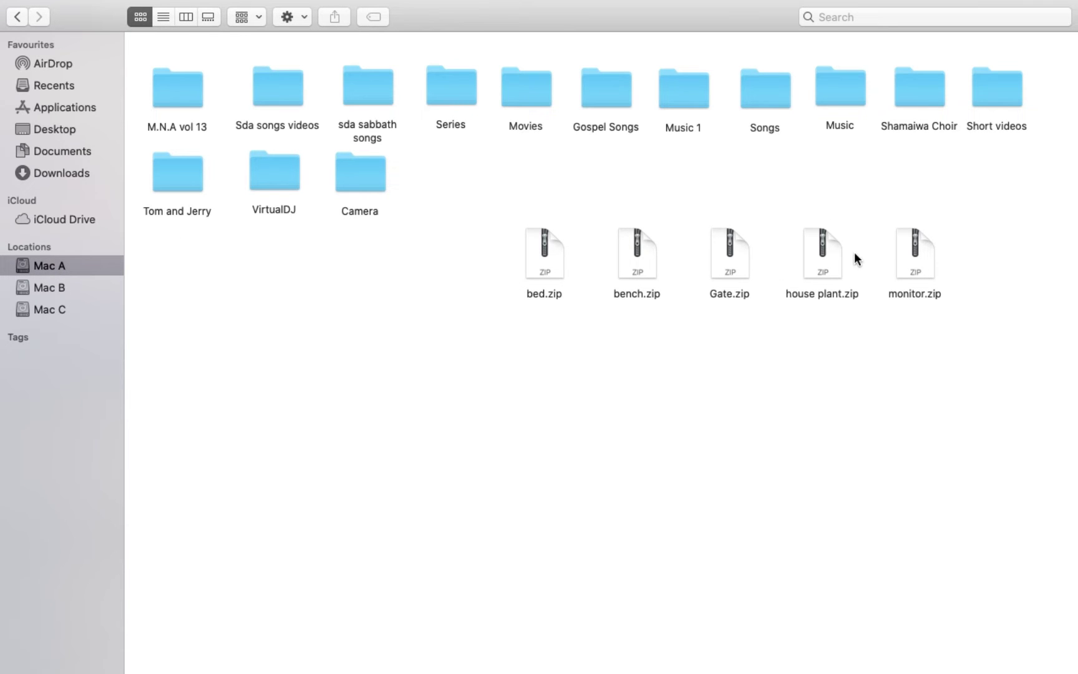
{"action": "double_click", "coordinate": [540, 251]}
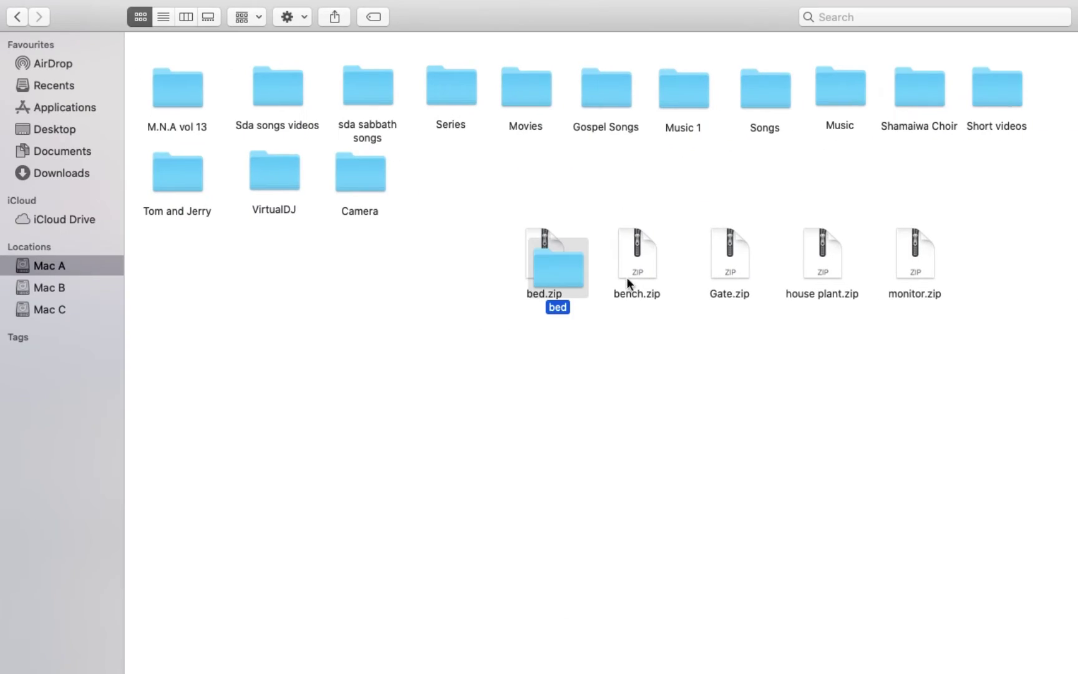
{"action": "left_click_drag", "start_coordinate": [558, 281], "coordinate": [173, 298]}
{"action": "left_click", "coordinate": [235, 298]}
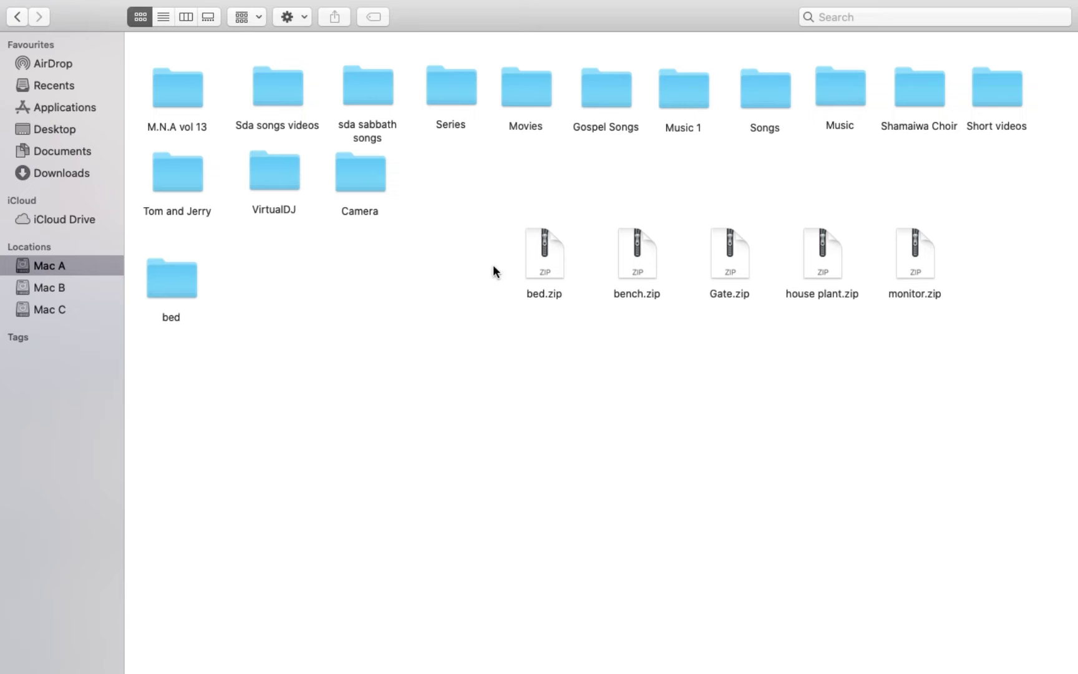
- Extract bench.zip and place the extracted bench folder beside the bed folder
{"action": "left_click", "coordinate": [638, 249]}
{"action": "double_click", "coordinate": [640, 245]}
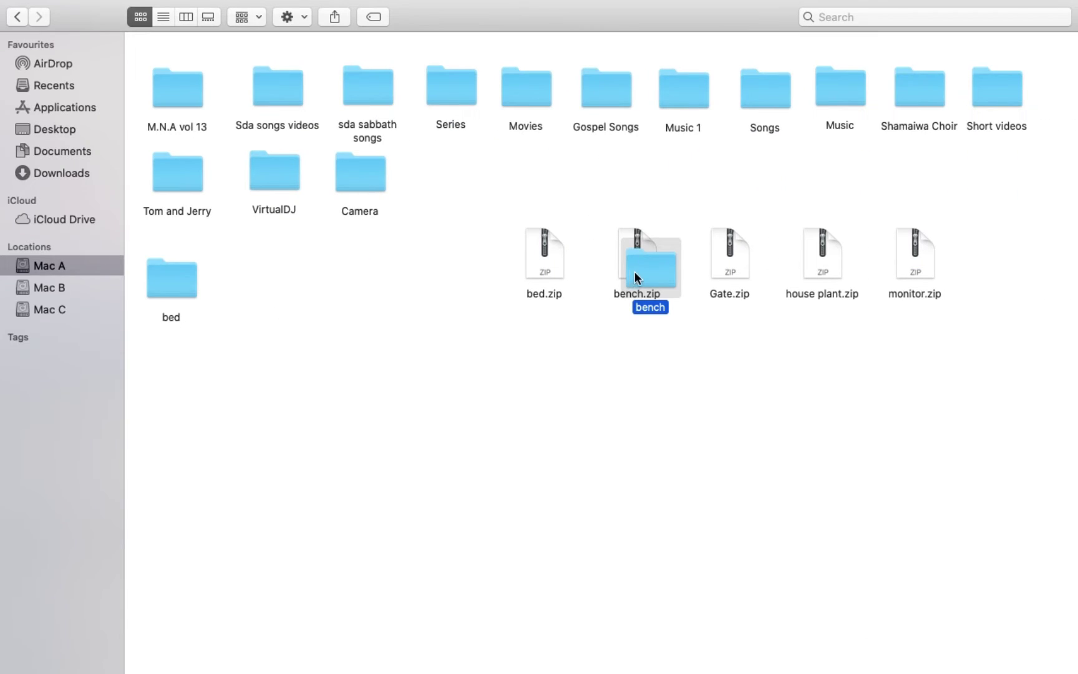
{"action": "left_click_drag", "start_coordinate": [634, 272], "coordinate": [240, 284]}
{"action": "left_click", "coordinate": [493, 273]}
- Extract bed.zip a second time and place the duplicate extracted folder beside the bench folder
{"action": "left_click", "coordinate": [539, 248]}
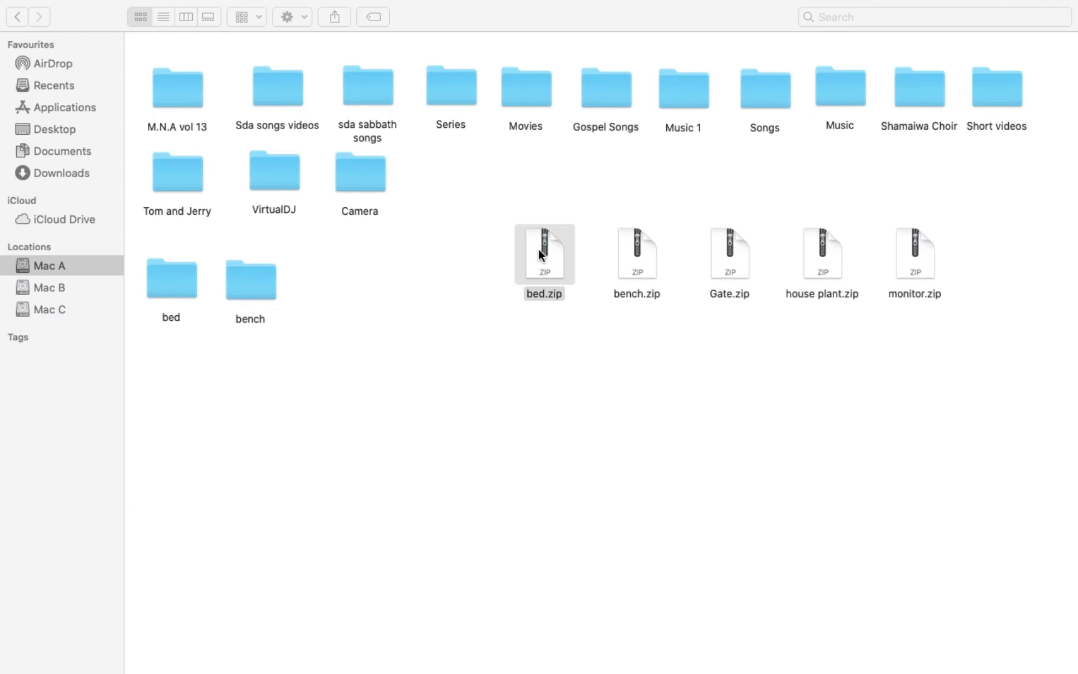
{"action": "double_click", "coordinate": [539, 249]}
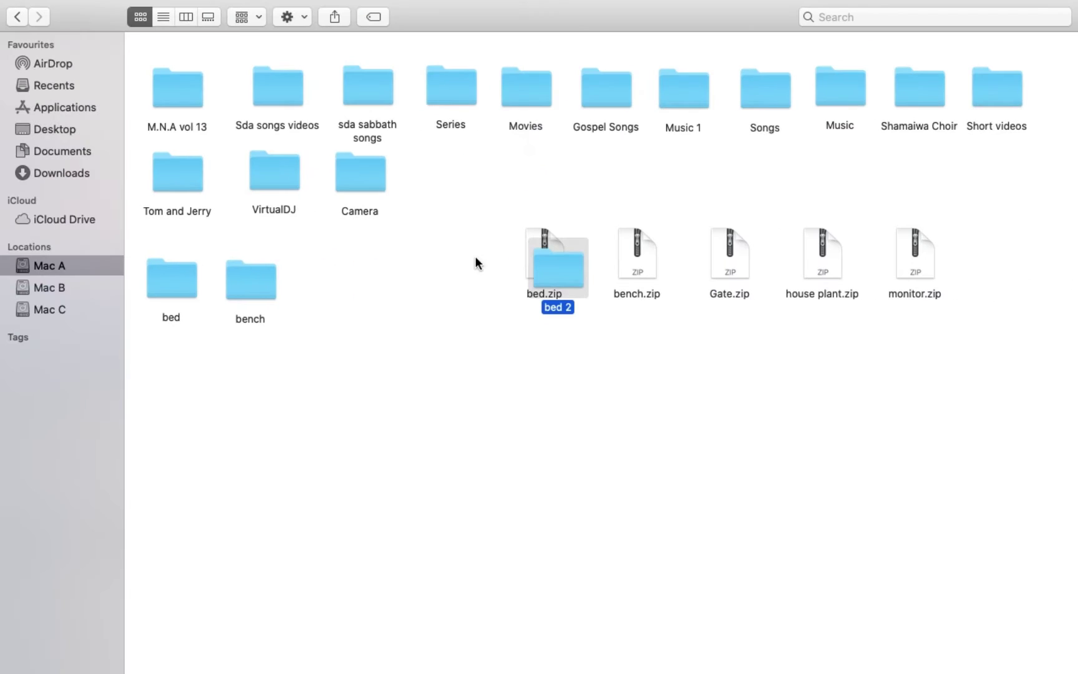
{"action": "left_click_drag", "start_coordinate": [555, 262], "coordinate": [344, 279]}
{"action": "left_click", "coordinate": [441, 269]}
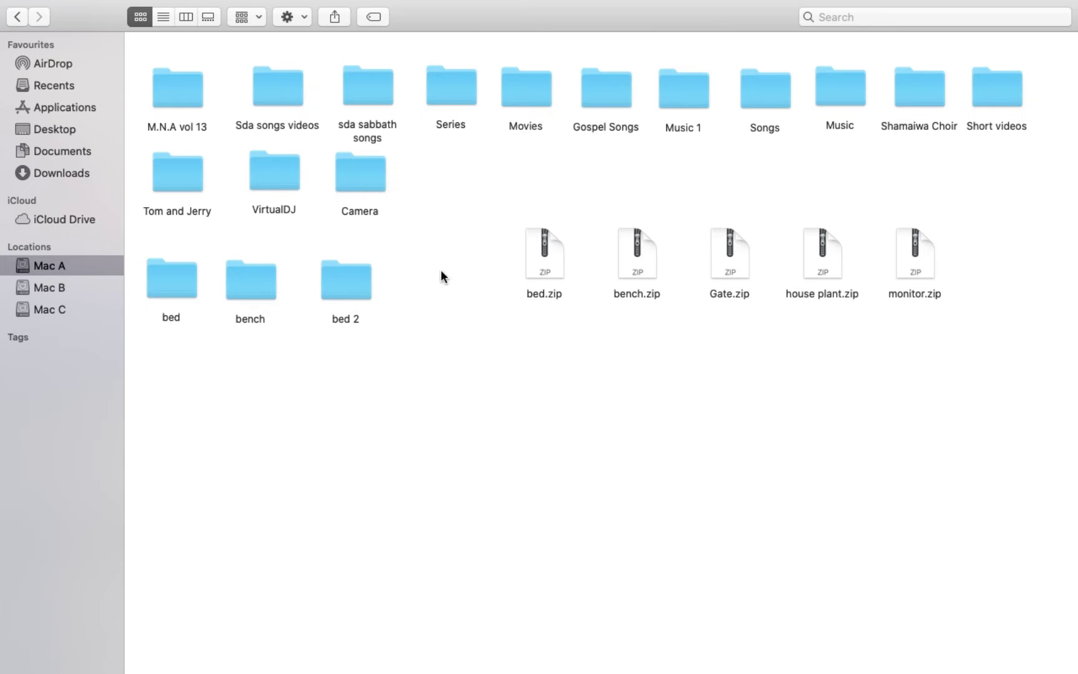
- Extract Gate.zip and place the extracted Gate folder beside the duplicate bed folder
{"action": "double_click", "coordinate": [724, 253]}
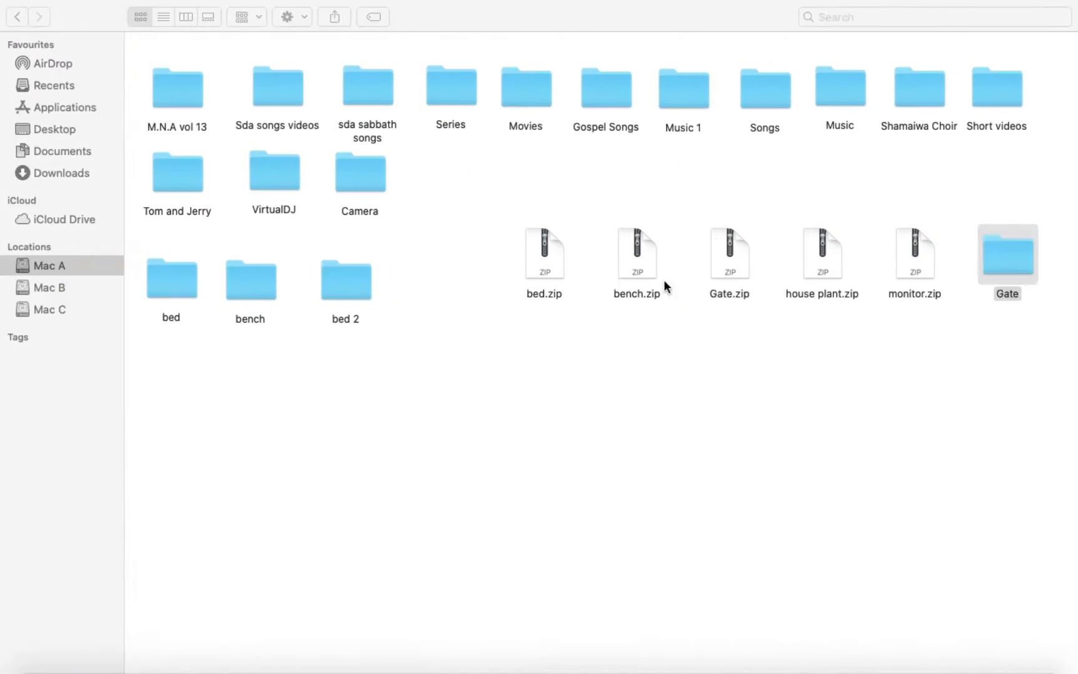
{"action": "left_click_drag", "start_coordinate": [737, 266], "coordinate": [443, 278]}
{"action": "left_click", "coordinate": [612, 366]}
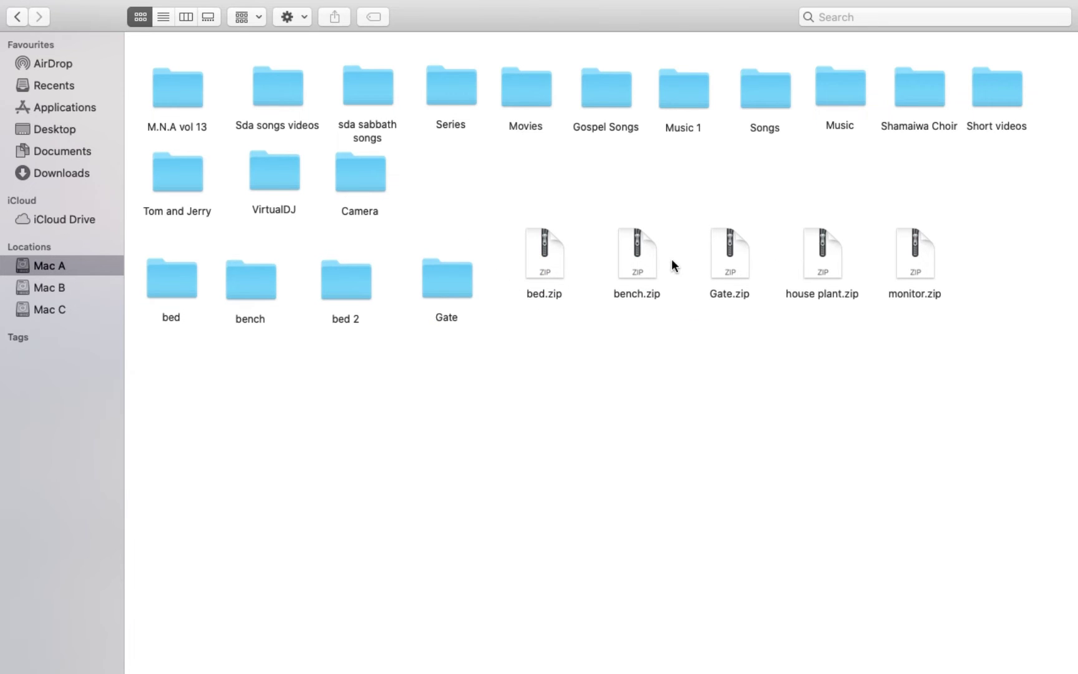
- Extract house plant.zip and monitor.zip and place their folders side by side in a new row below the bed and bench folders
{"action": "left_click", "coordinate": [809, 253]}
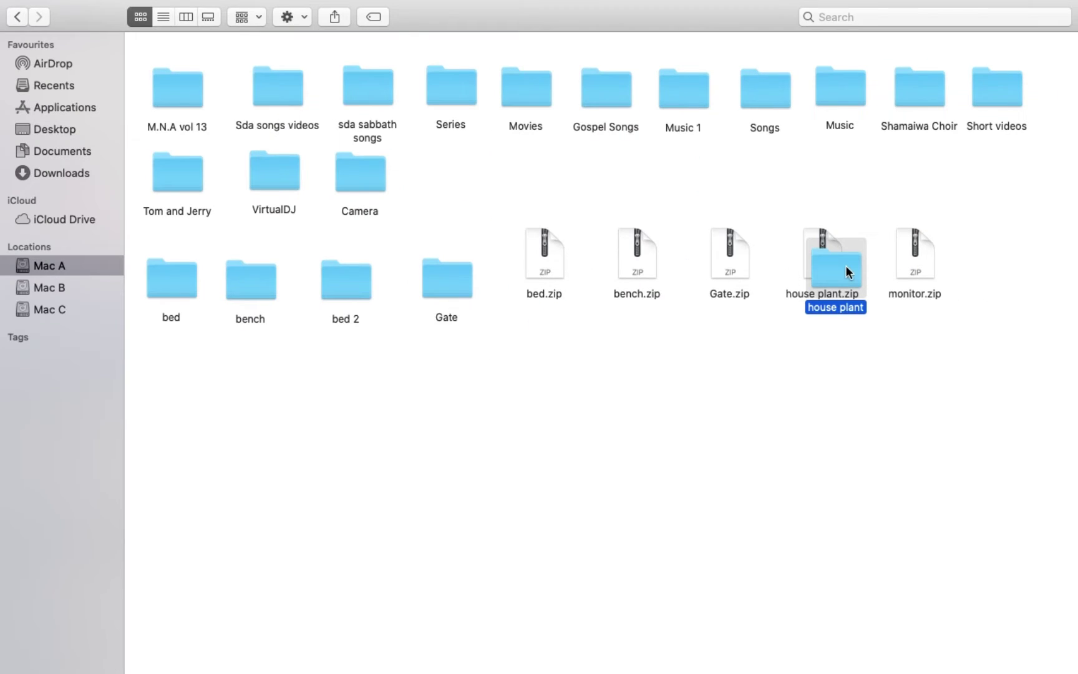
{"action": "left_click_drag", "start_coordinate": [846, 265], "coordinate": [205, 372]}
{"action": "left_click", "coordinate": [476, 382]}
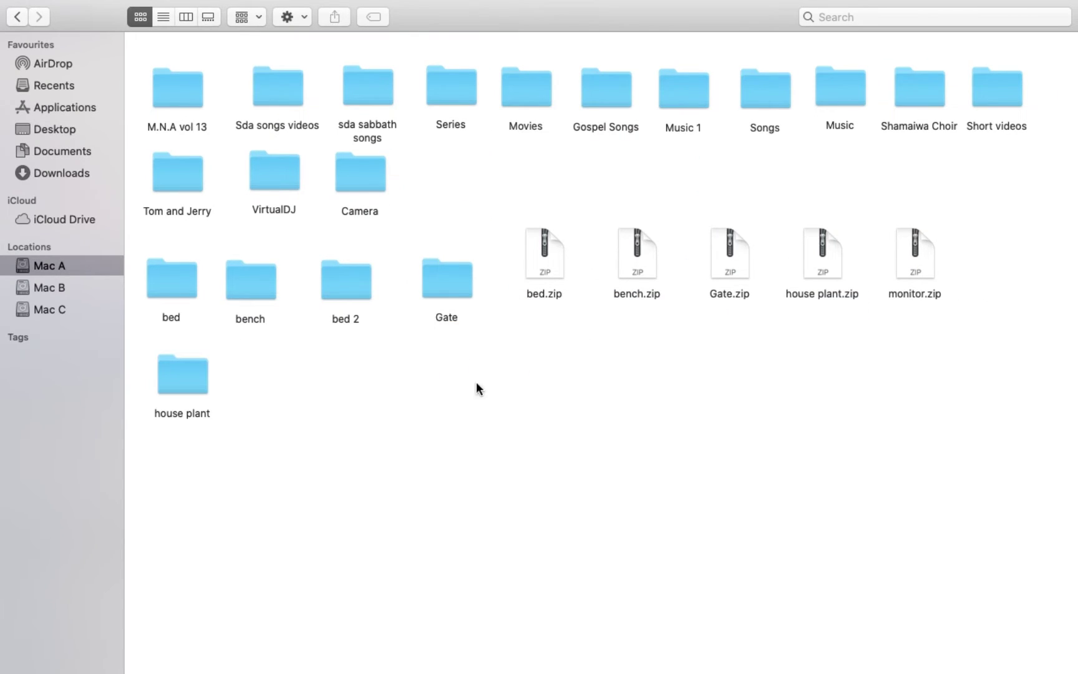
{"action": "double_click", "coordinate": [907, 253]}
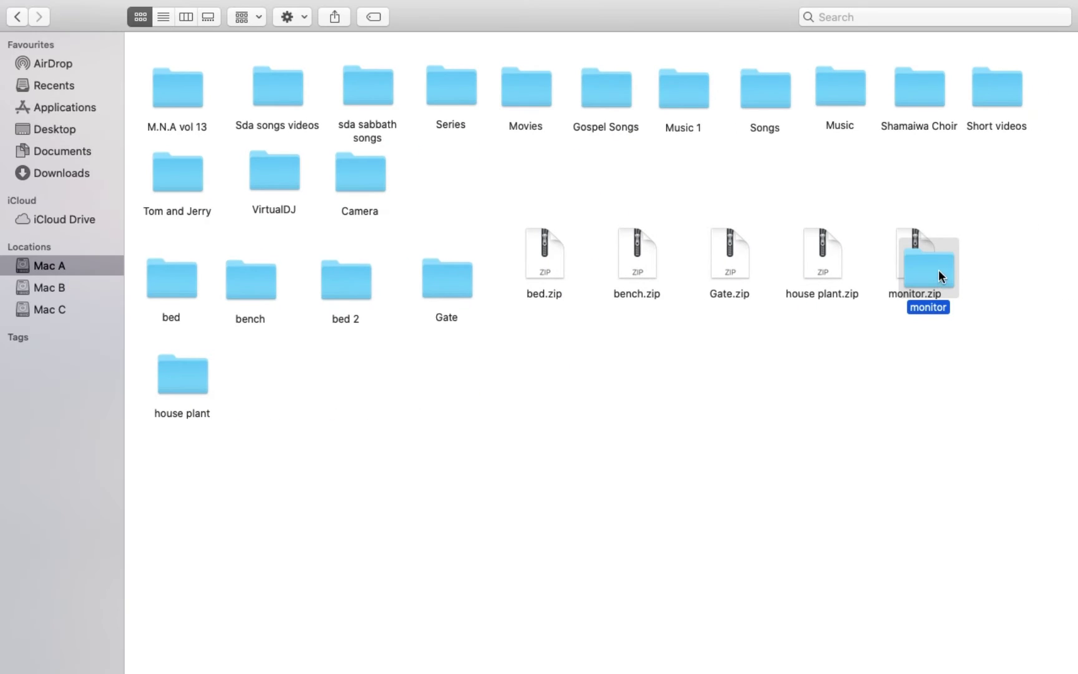
{"action": "left_click_drag", "start_coordinate": [938, 269], "coordinate": [283, 378]}
{"action": "left_click", "coordinate": [407, 376]}
- Open the extracted bed folder and open its object file Bed-Cloth Clasic N250523.gsm
{"action": "double_click", "coordinate": [163, 279]}
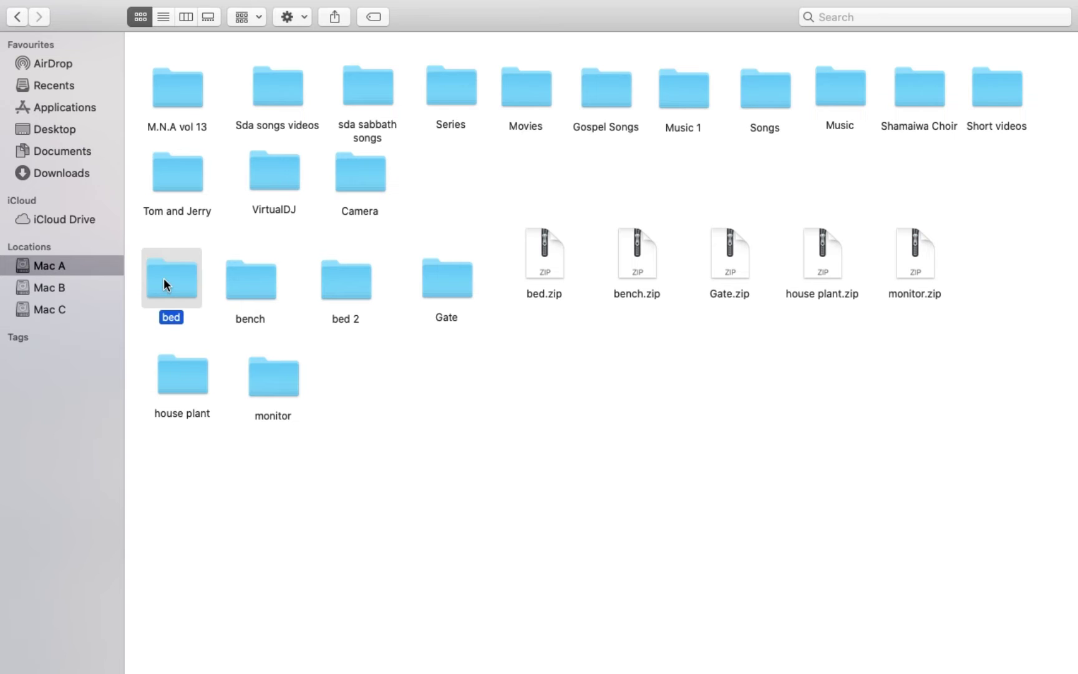
{"action": "double_click", "coordinate": [628, 67]}
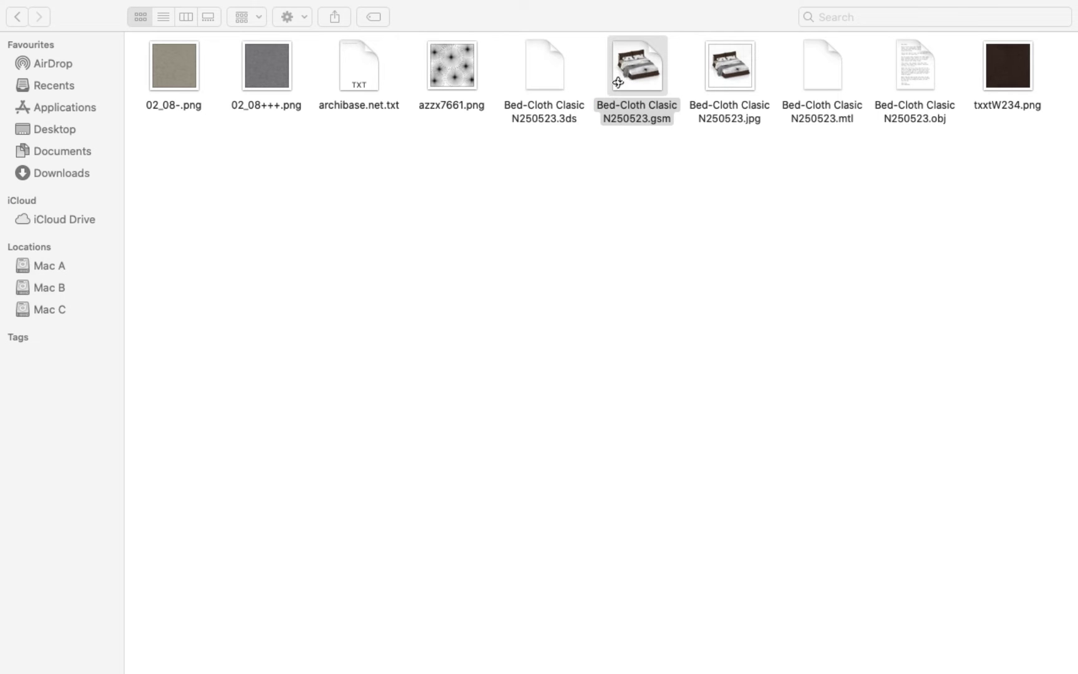
{"action": "left_click", "coordinate": [628, 64]}
{"action": "mouse_move", "coordinate": [789, 655]}
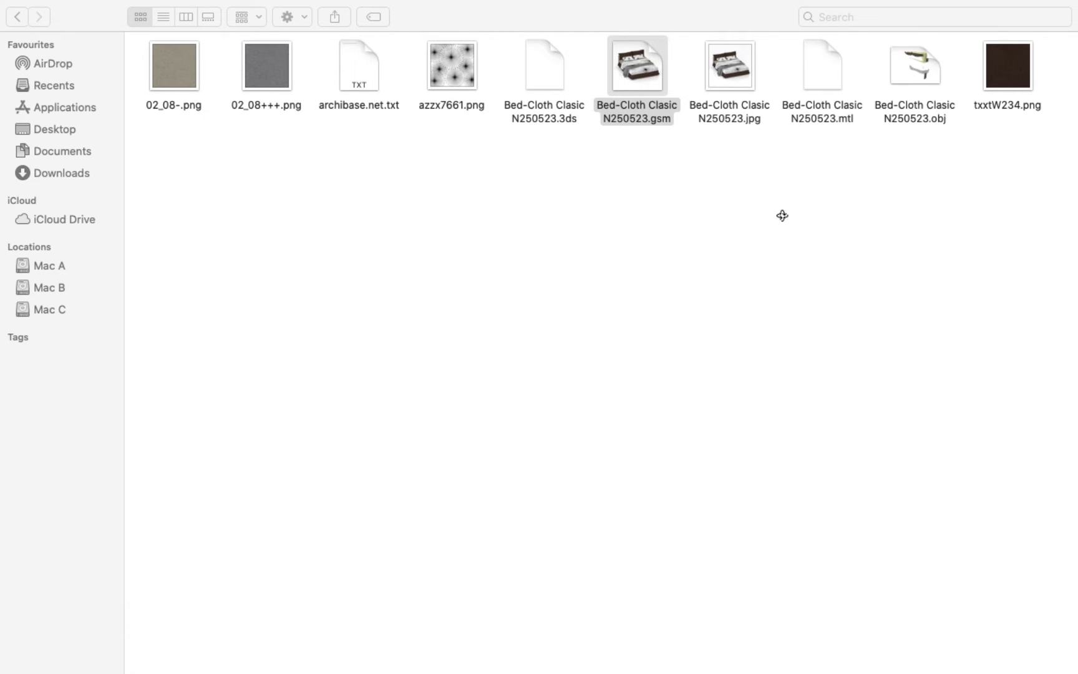
- View the bed's preview image Bed-Cloth Clasic N250523.jpg in full screen and close it
{"action": "left_click", "coordinate": [734, 66]}
{"action": "double_click", "coordinate": [734, 66]}
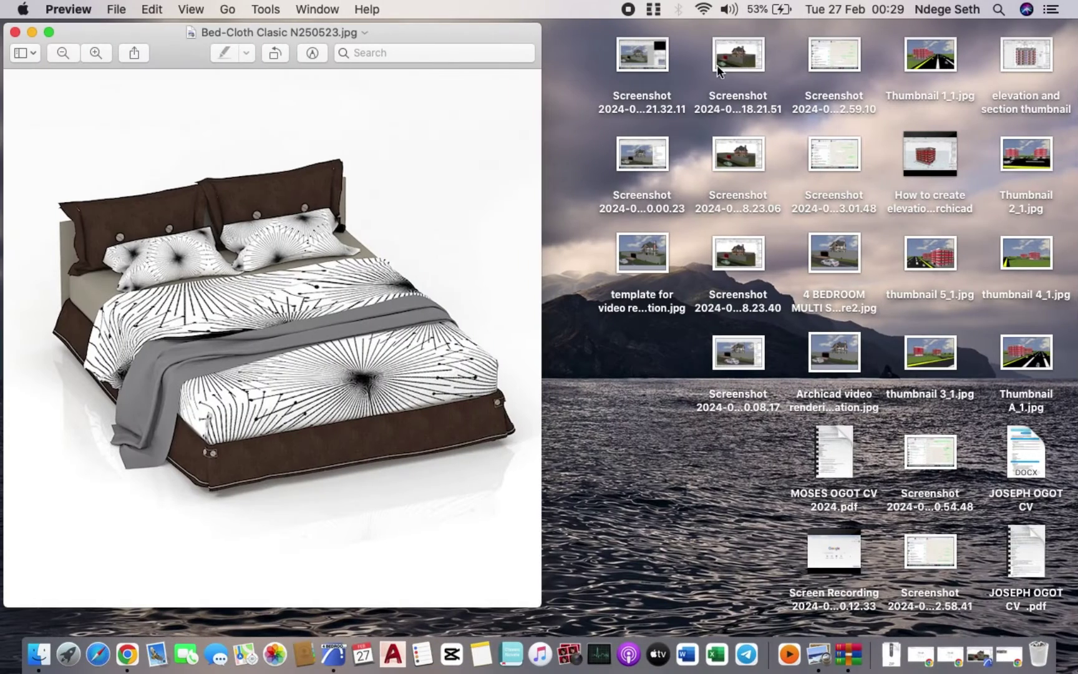
{"action": "left_click", "coordinate": [48, 34]}
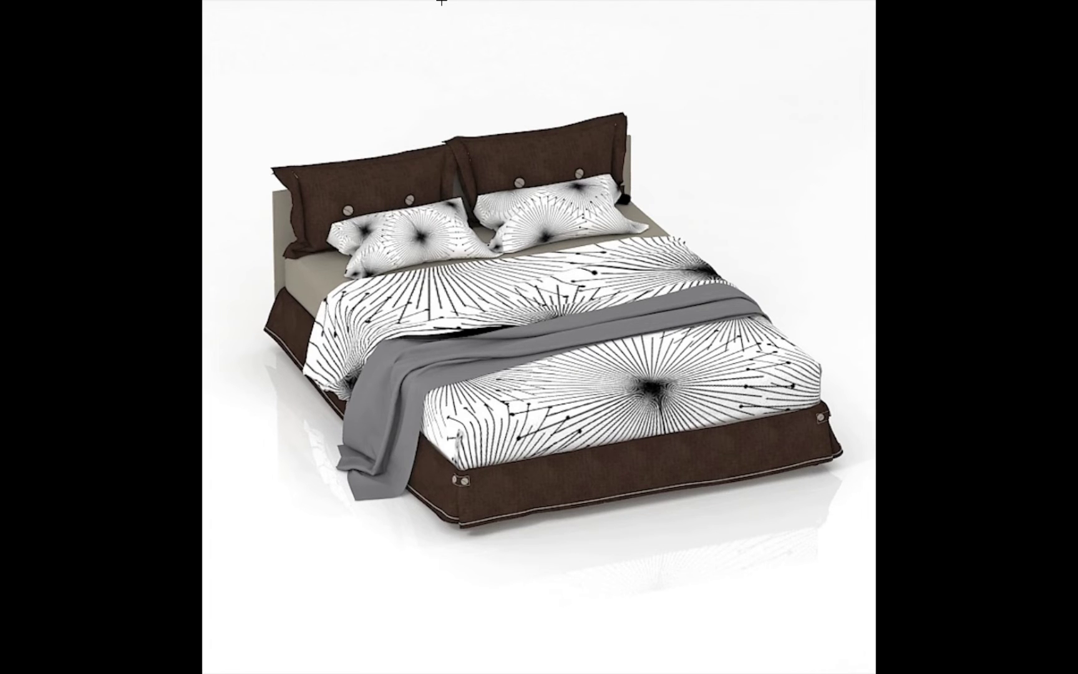
{"action": "mouse_move", "coordinate": [443, 2]}
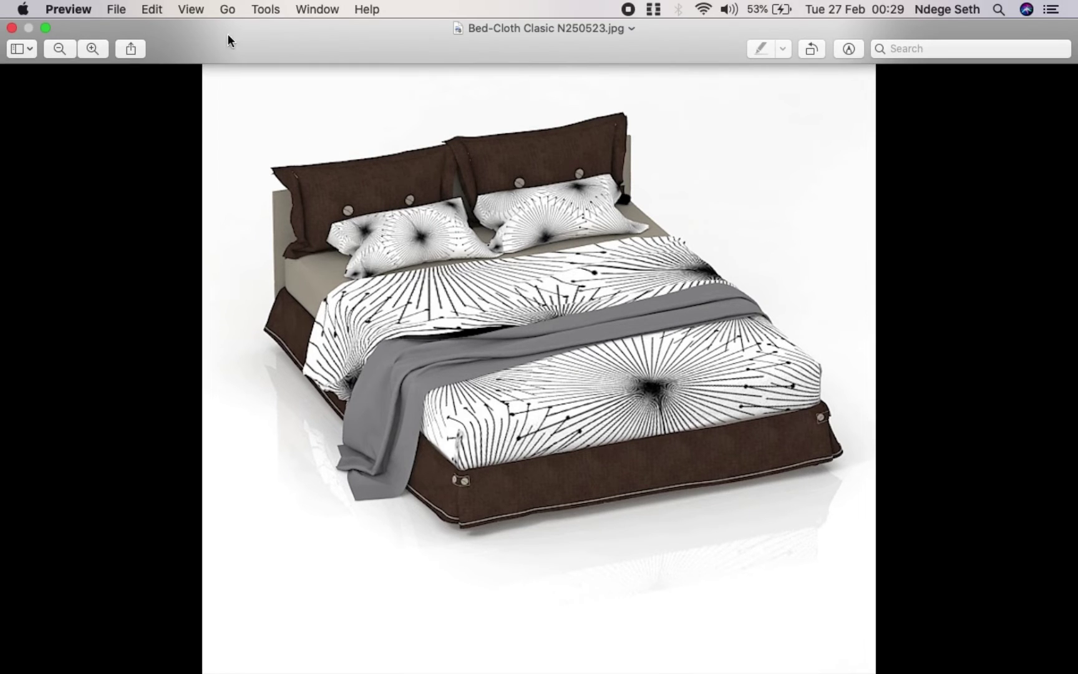
{"action": "left_click", "coordinate": [11, 28]}
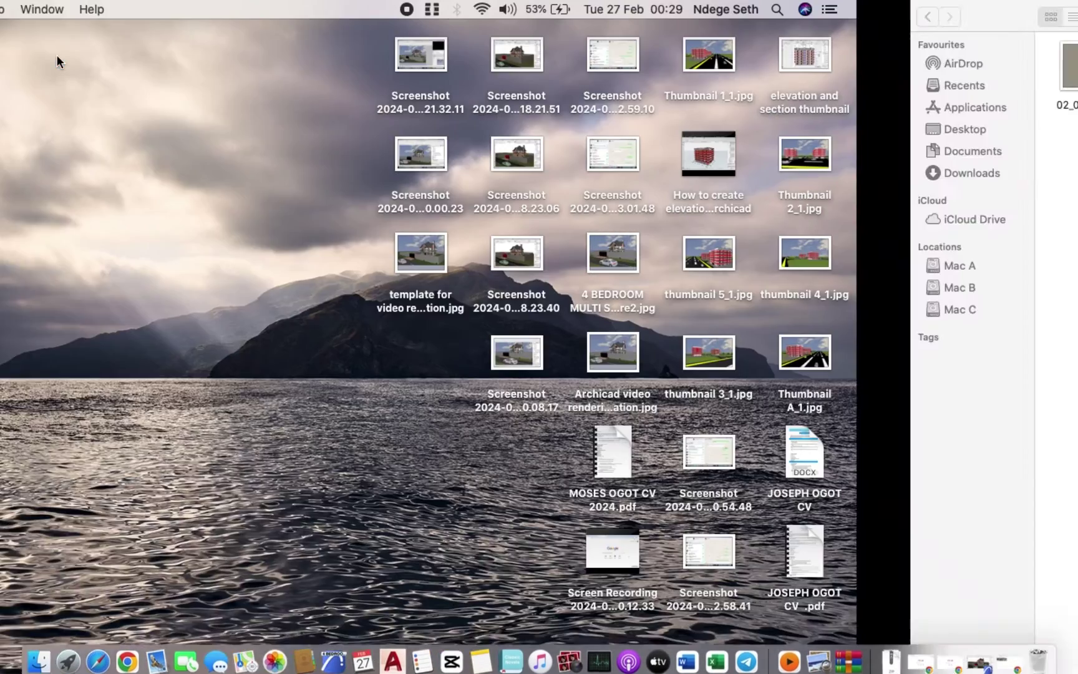
- Open the house plant folder on Mac A, view the image Plant Scheffler flowerpot N300622.jpg and close it
{"action": "left_click", "coordinate": [185, 378]}
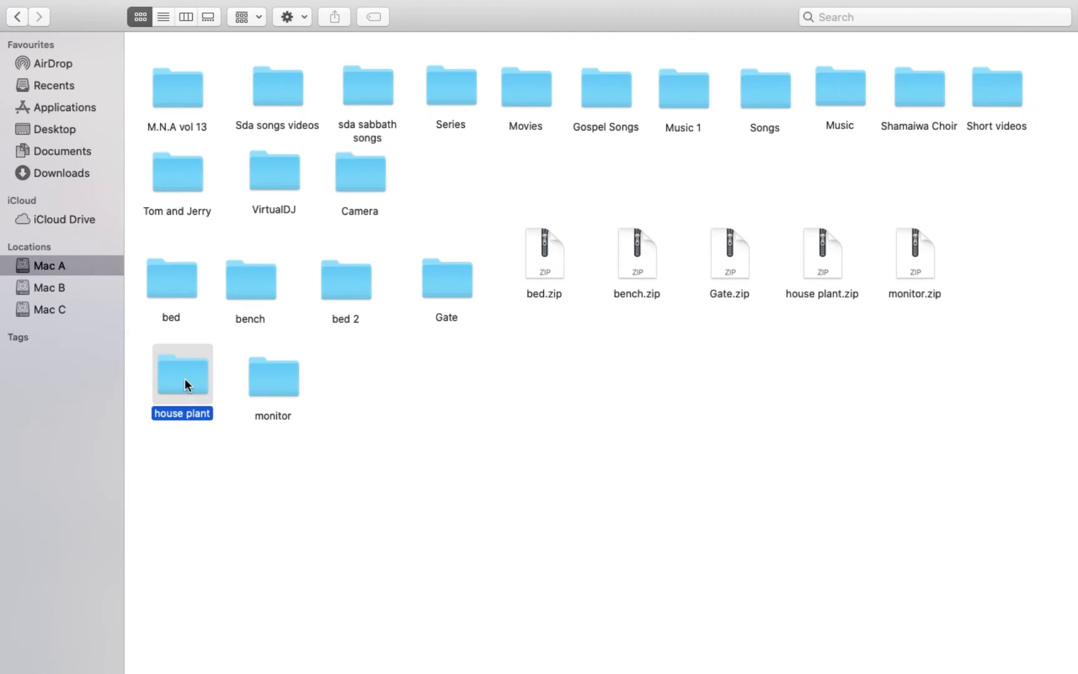
{"action": "double_click", "coordinate": [185, 381]}
{"action": "double_click", "coordinate": [283, 62]}
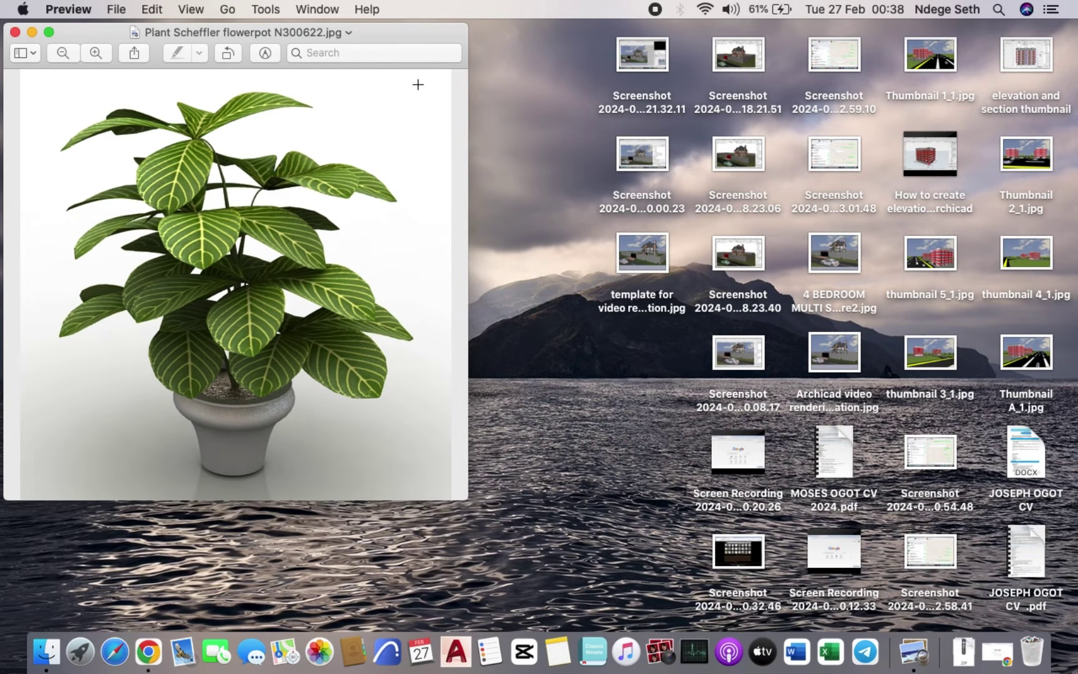
{"action": "left_click", "coordinate": [15, 32]}
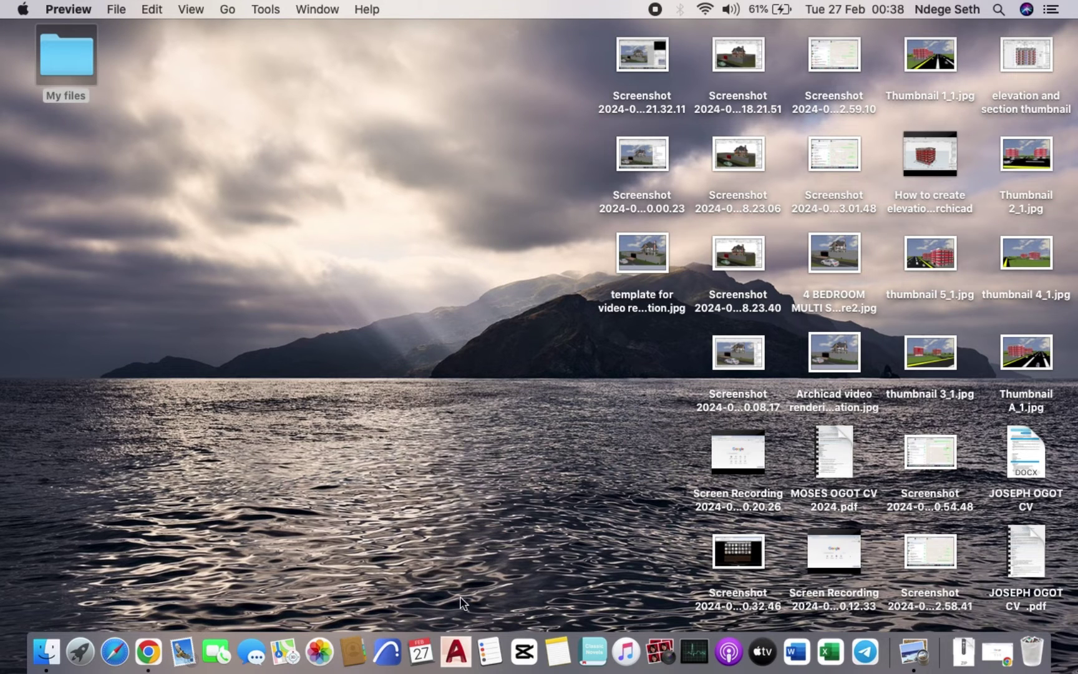
- Start ARCHICAD 25 without signing in and open the recent project 4 BEDROOM MULTI STOREY BUILDING SITE PLAN 2024.pln read-only in a full-screen window
{"action": "left_click", "coordinate": [378, 660]}
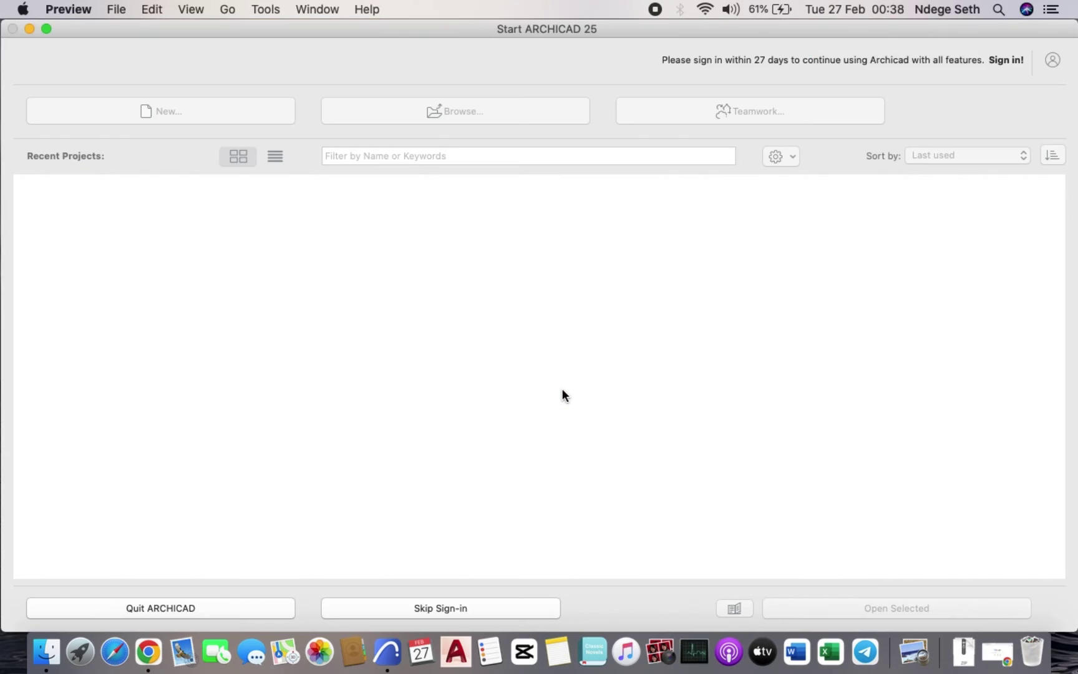
{"action": "left_click", "coordinate": [431, 612]}
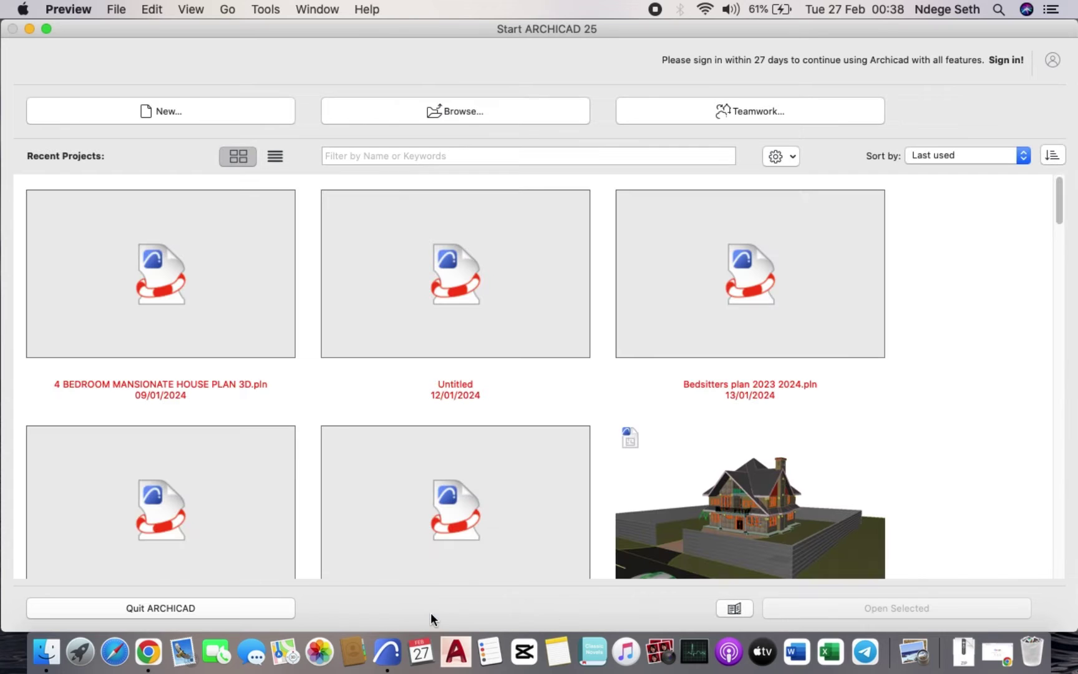
{"action": "left_click", "coordinate": [778, 475]}
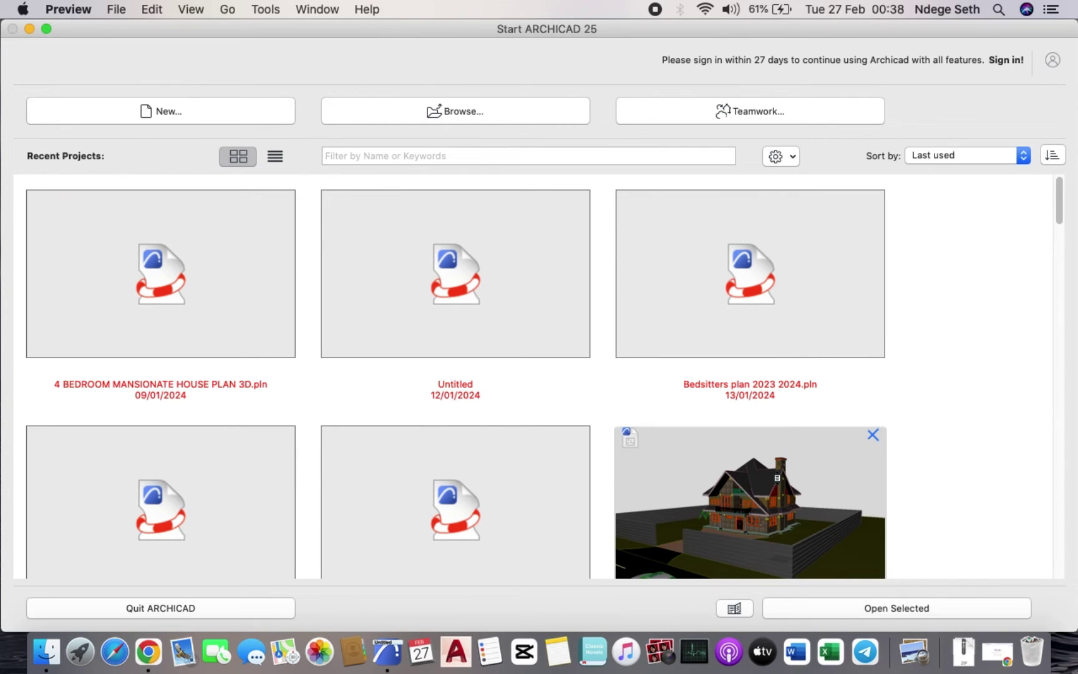
{"action": "double_click", "coordinate": [777, 475]}
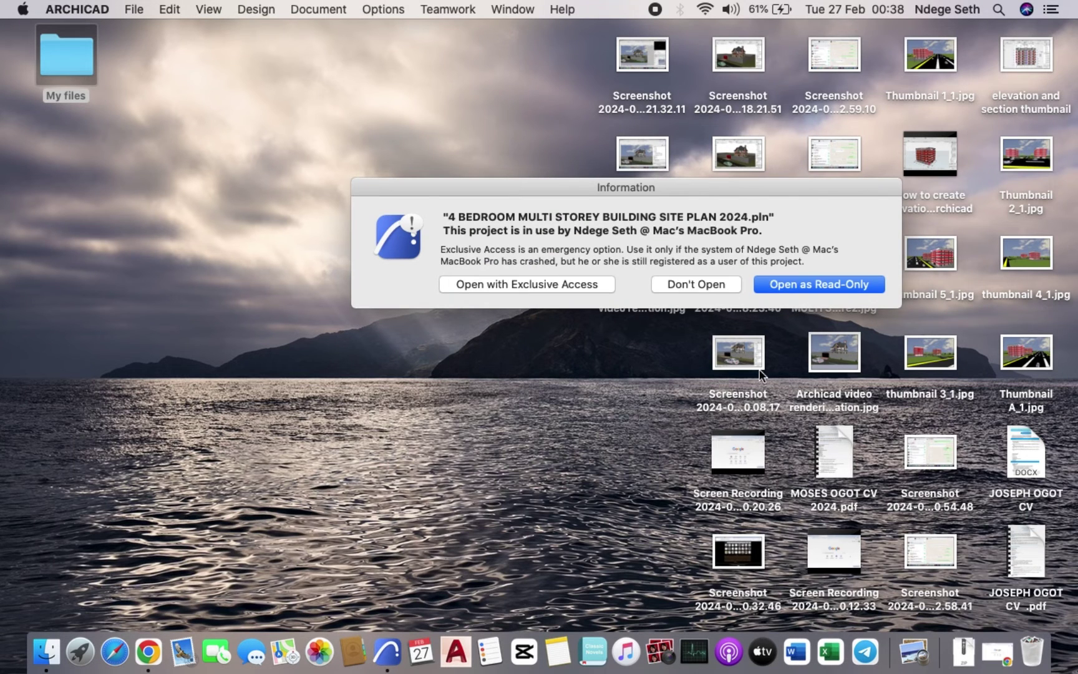
{"action": "left_click", "coordinate": [782, 283]}
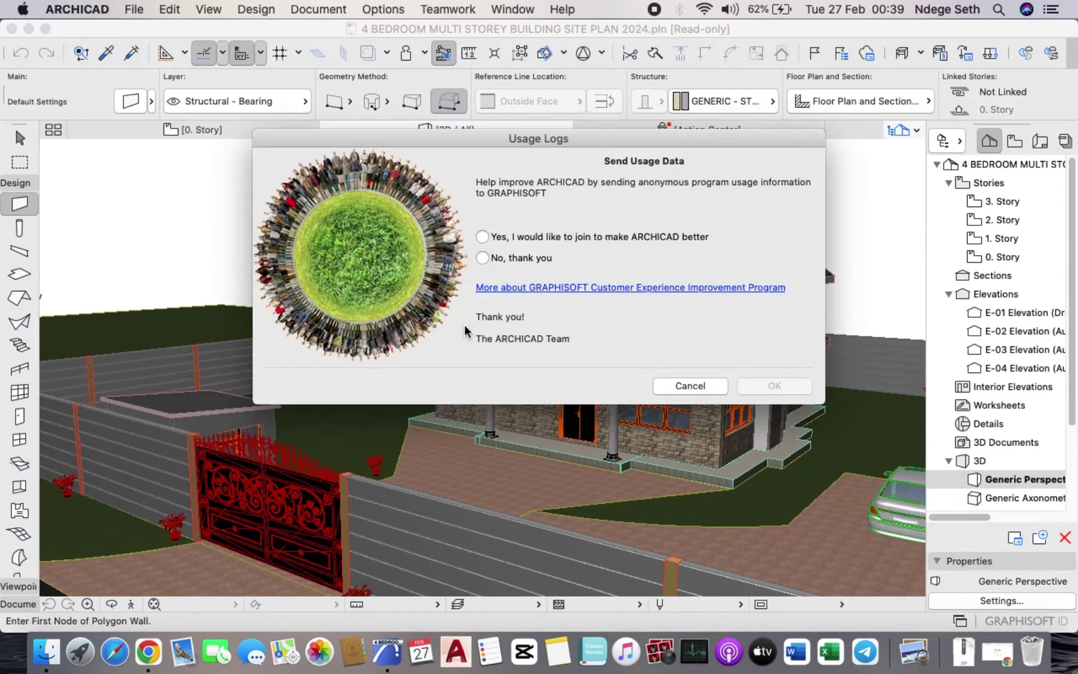
{"action": "left_click", "coordinate": [689, 386]}
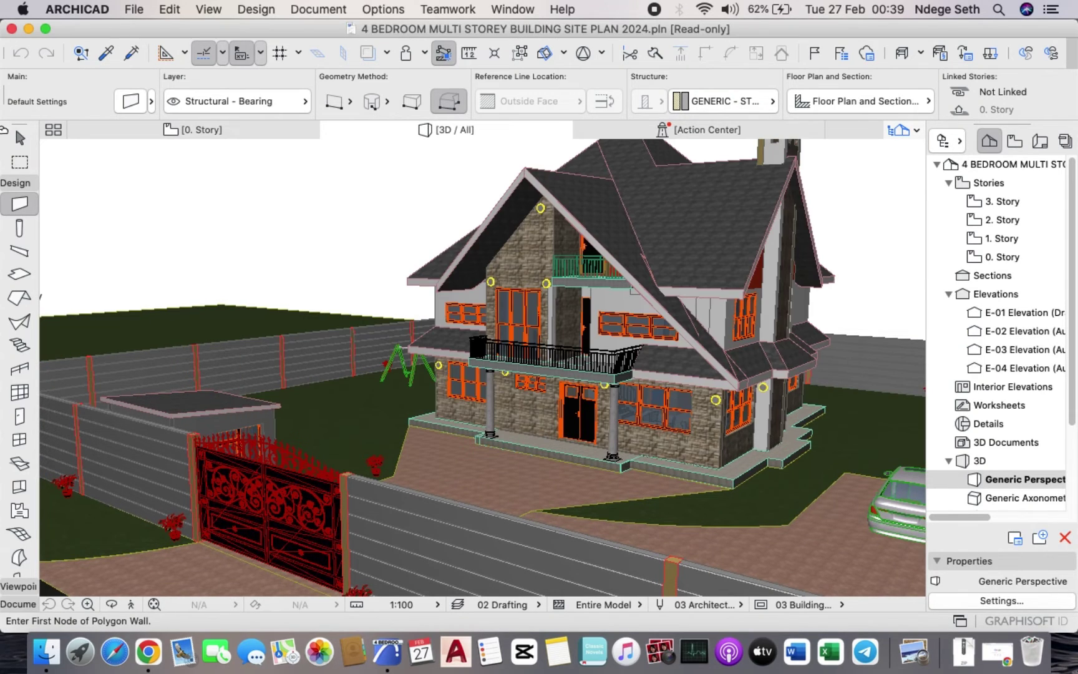
{"action": "left_click", "coordinate": [45, 29]}
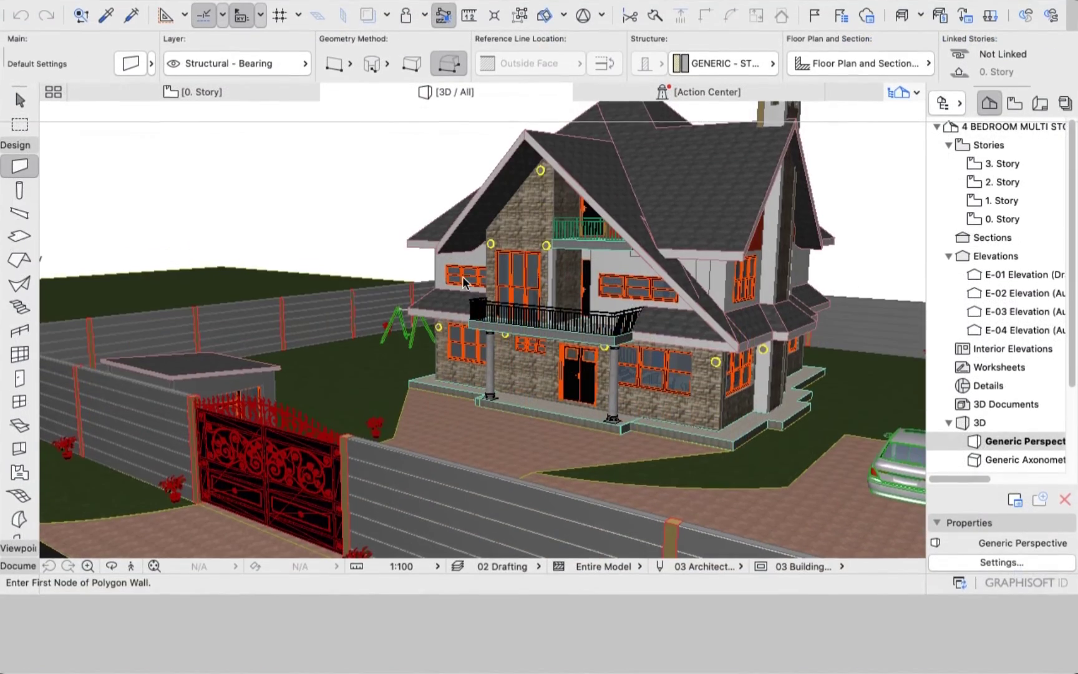
- Examine the ornamental entrance gate and the potted plants beside it in the 3D view
{"action": "scroll", "coordinate": [485, 314], "scroll_direction": "up", "scroll_amount": 10}
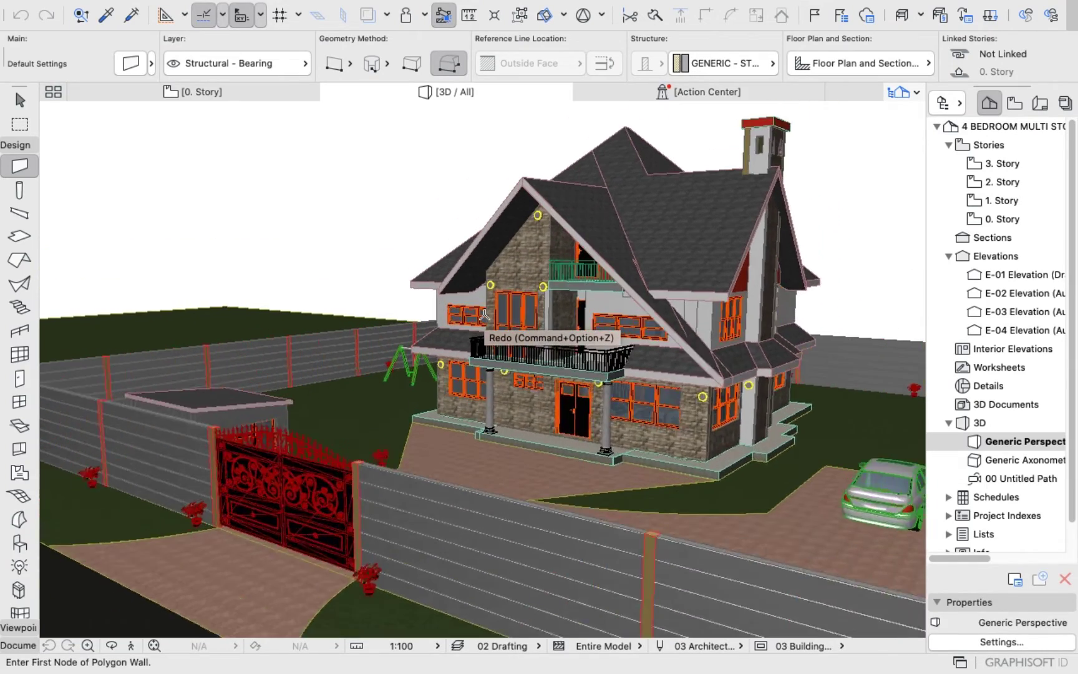
{"action": "scroll", "coordinate": [483, 315], "scroll_direction": "down", "scroll_amount": 10}
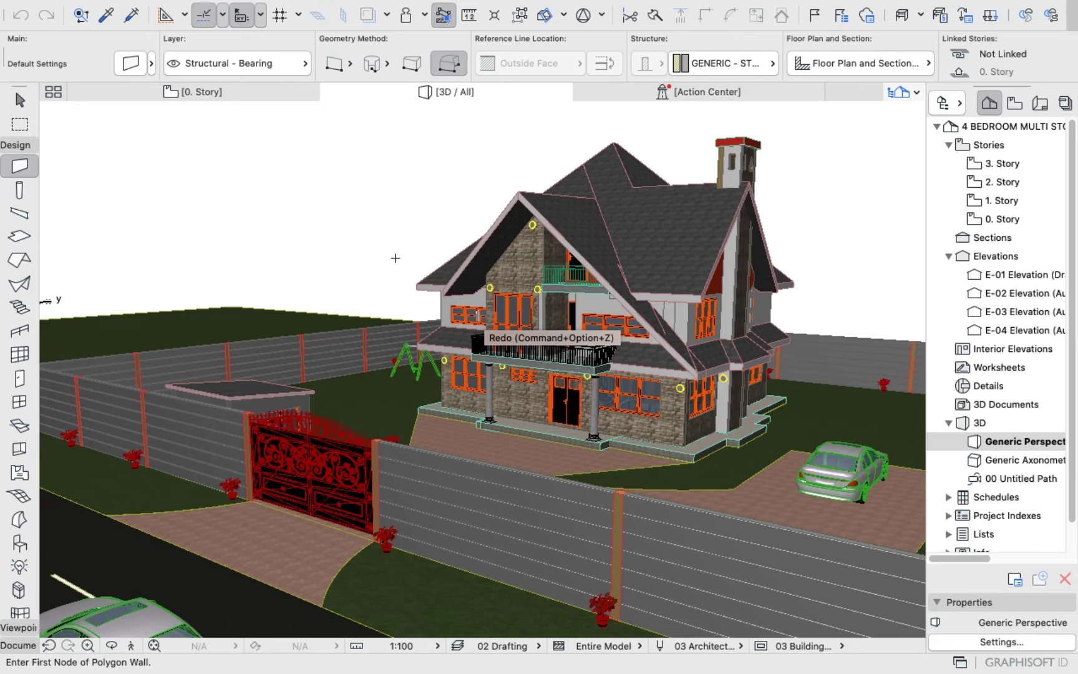
{"action": "key", "text": "o"}
{"action": "scroll", "coordinate": [301, 430], "scroll_direction": "up", "scroll_amount": 8}
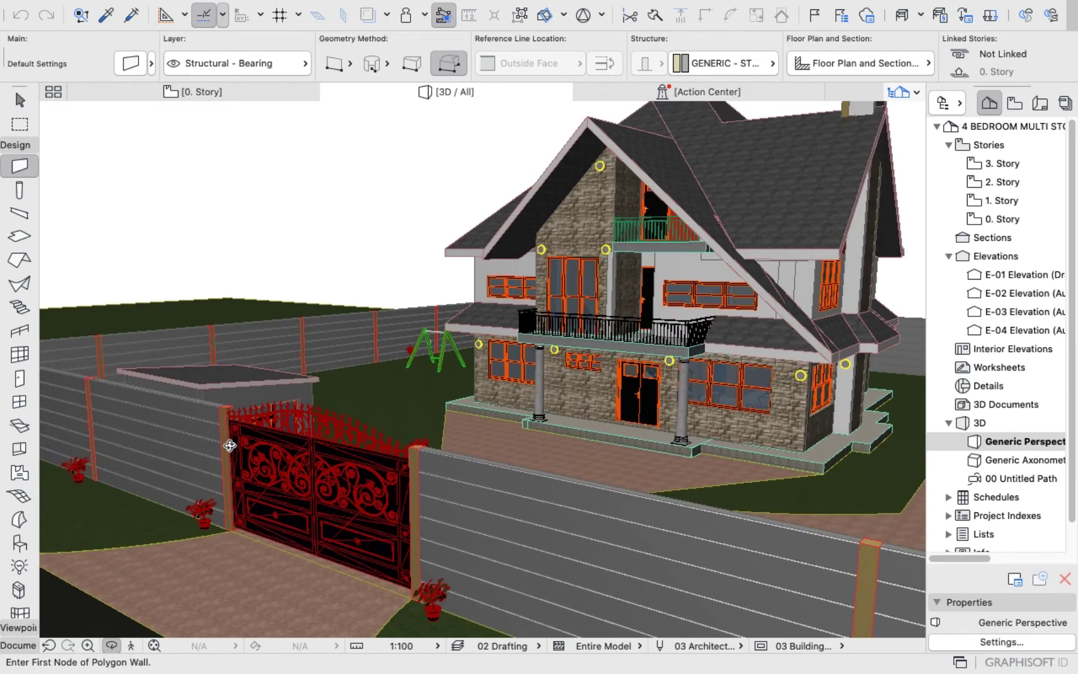
{"action": "scroll", "coordinate": [236, 462], "scroll_direction": "up", "scroll_amount": 10}
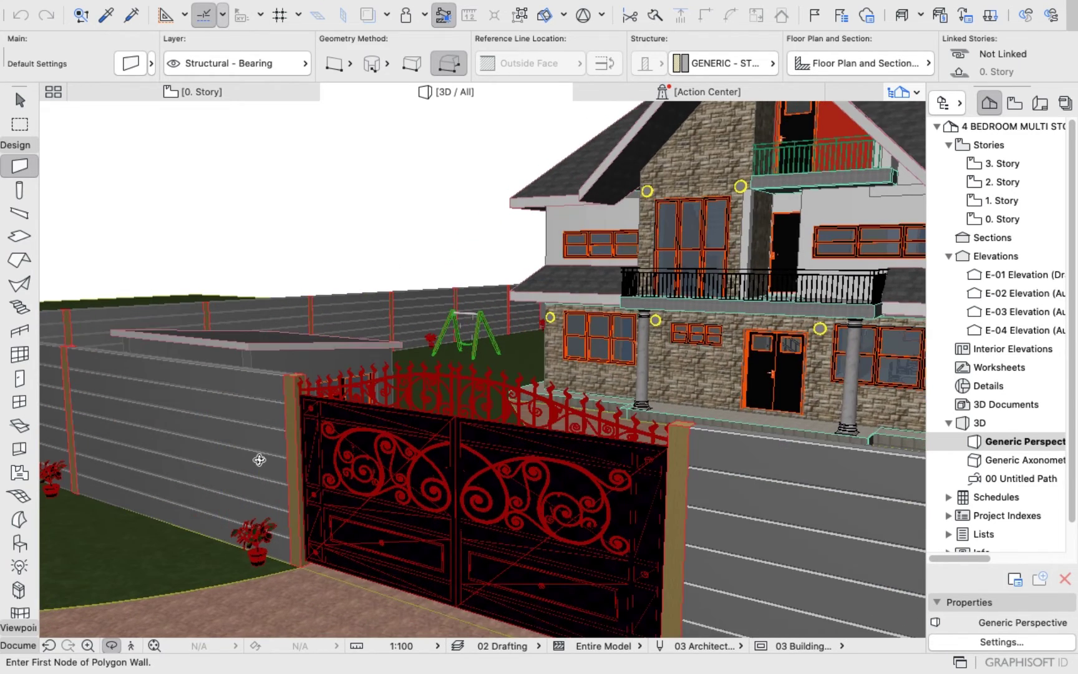
{"action": "scroll", "coordinate": [271, 435], "scroll_direction": "down", "scroll_amount": 10}
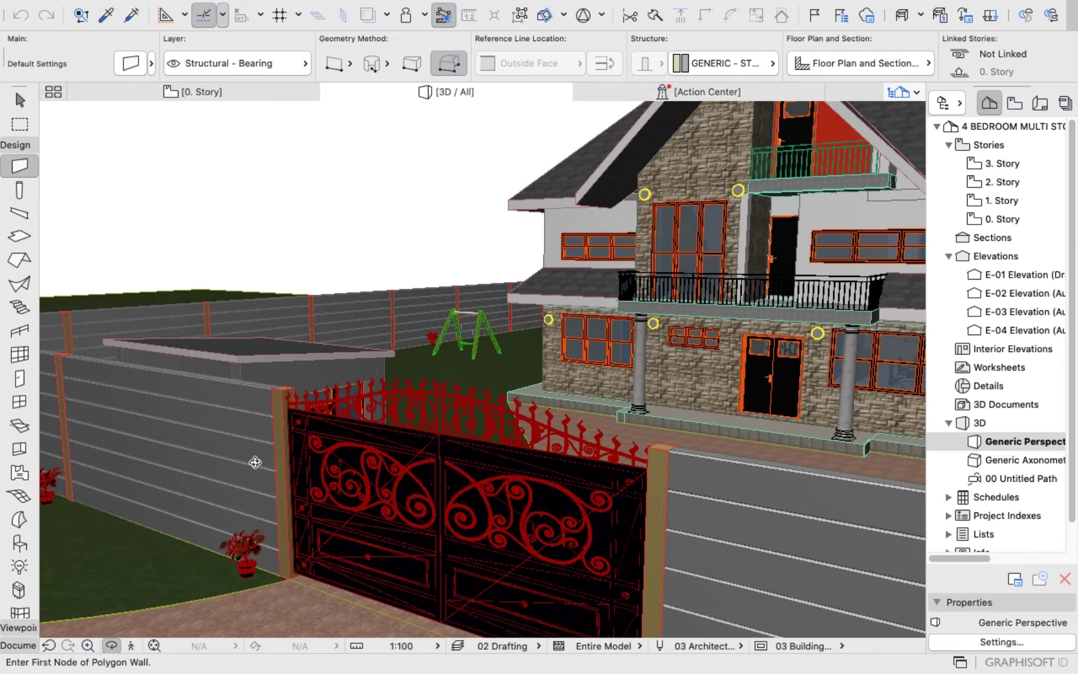
{"action": "scroll", "coordinate": [397, 493], "scroll_direction": "down", "scroll_amount": 2}
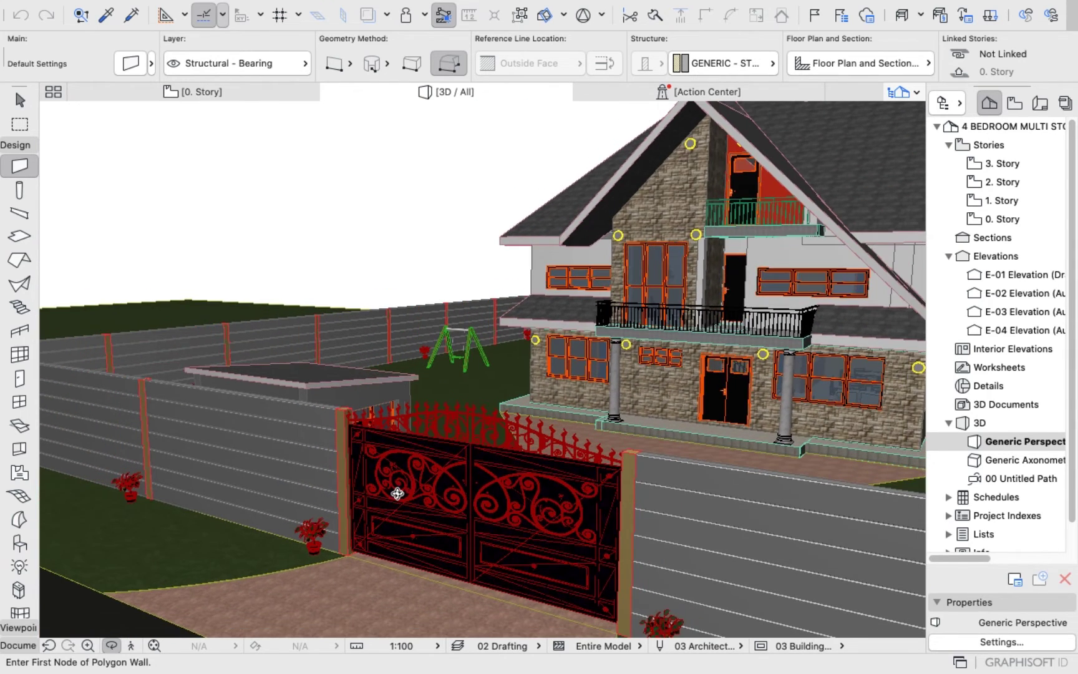
{"action": "scroll", "coordinate": [489, 520], "scroll_direction": "down", "scroll_amount": 2}
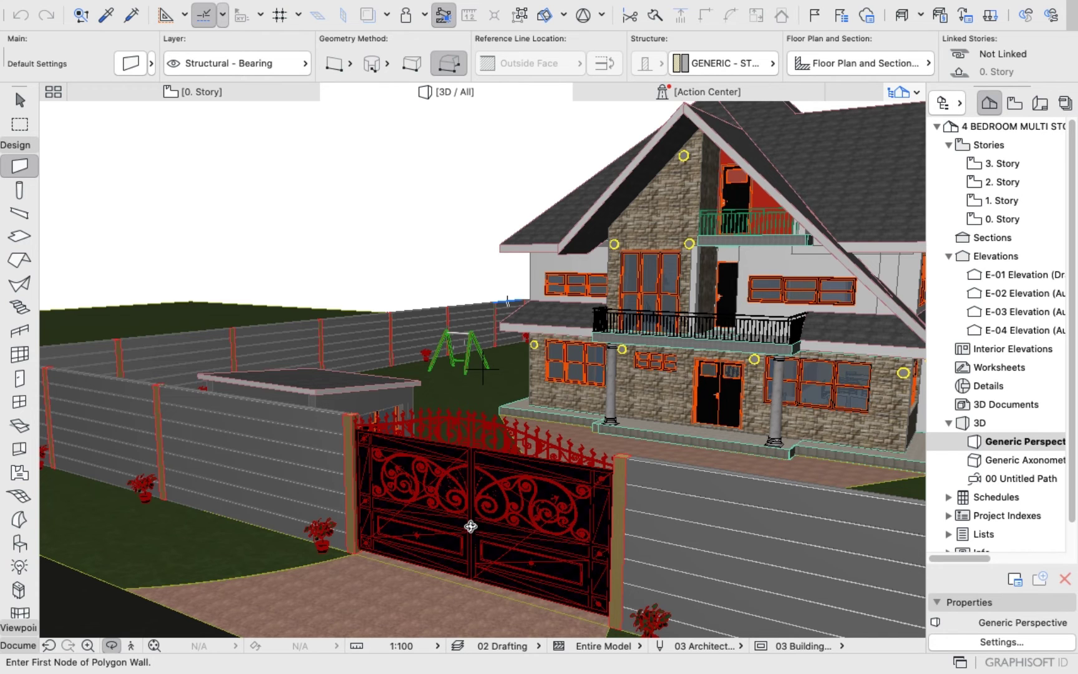
{"action": "scroll", "coordinate": [457, 516], "scroll_direction": "down", "scroll_amount": 5}
{"action": "scroll", "coordinate": [458, 516], "scroll_direction": "down", "scroll_amount": 3}
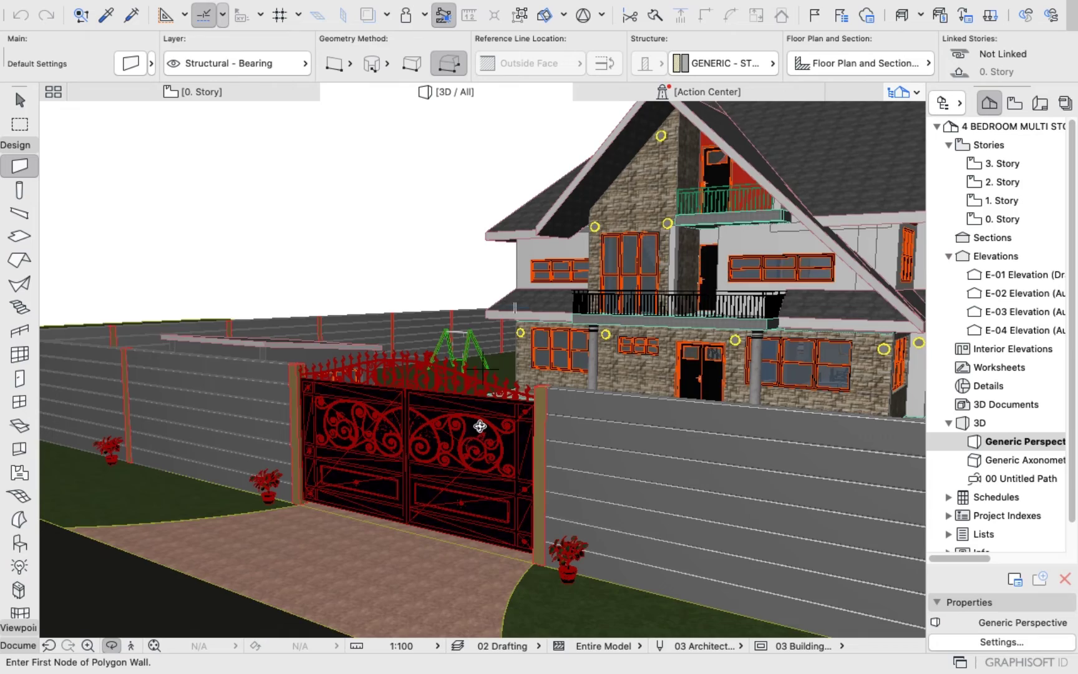
{"action": "scroll", "coordinate": [480, 426], "scroll_direction": "down", "scroll_amount": 5}
{"action": "scroll", "coordinate": [480, 426], "scroll_direction": "down", "scroll_amount": 3}
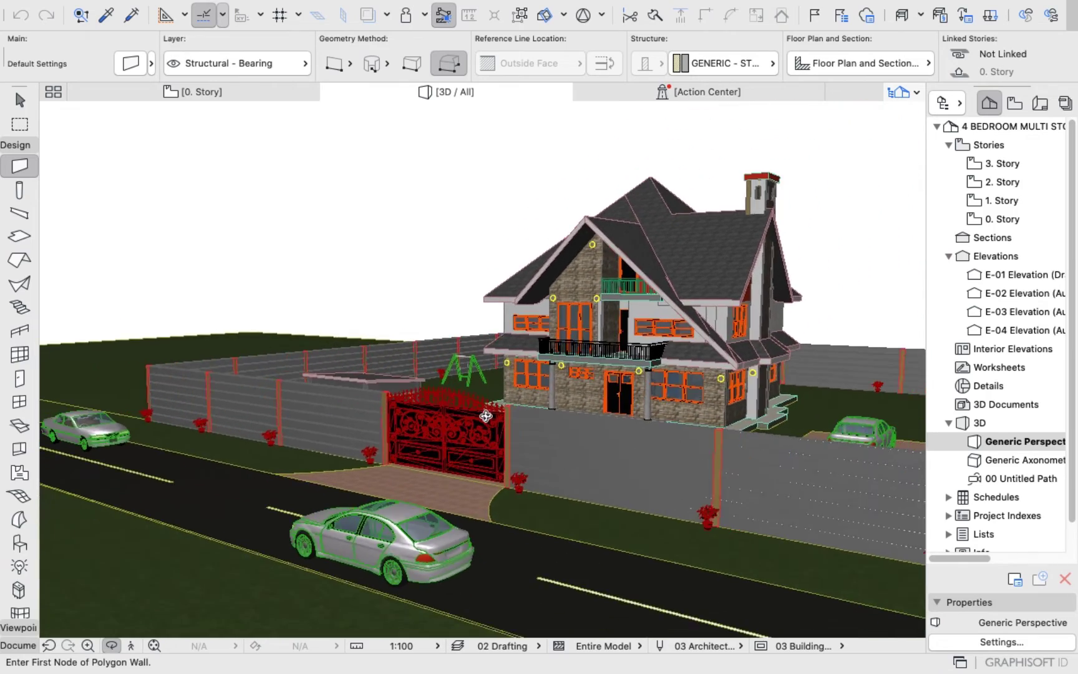
{"action": "scroll", "coordinate": [493, 378], "scroll_direction": "up", "scroll_amount": 6}
{"action": "scroll", "coordinate": [492, 378], "scroll_direction": "up", "scroll_amount": 3}
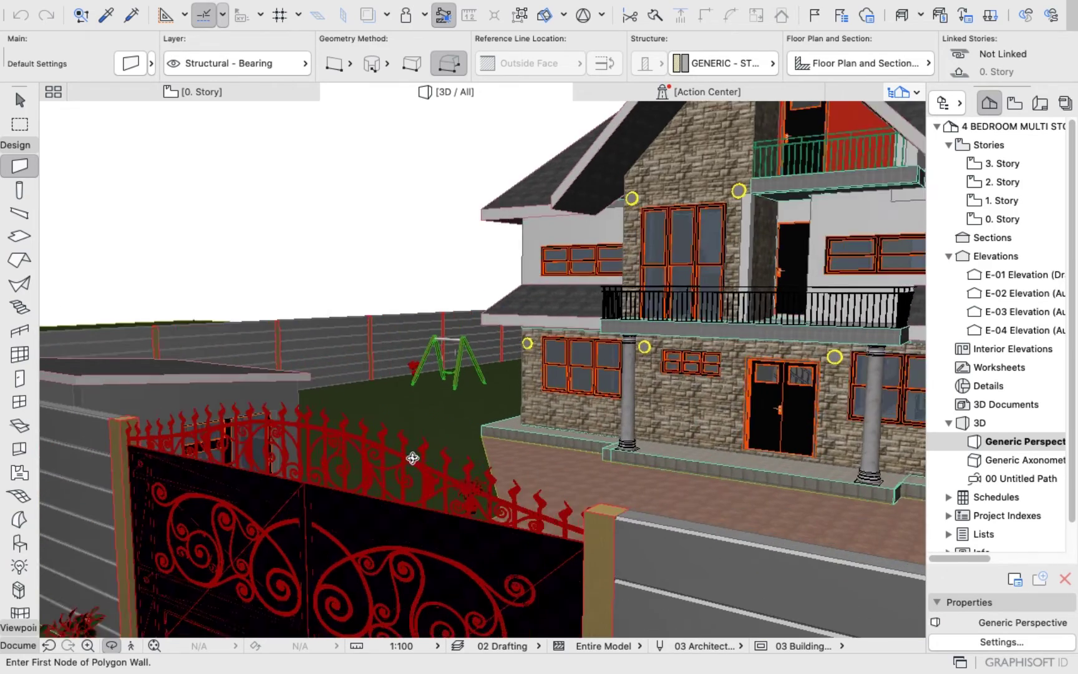
{"action": "scroll", "coordinate": [414, 458], "scroll_direction": "down", "scroll_amount": 3}
{"action": "scroll", "coordinate": [373, 517], "scroll_direction": "up", "scroll_amount": 5}
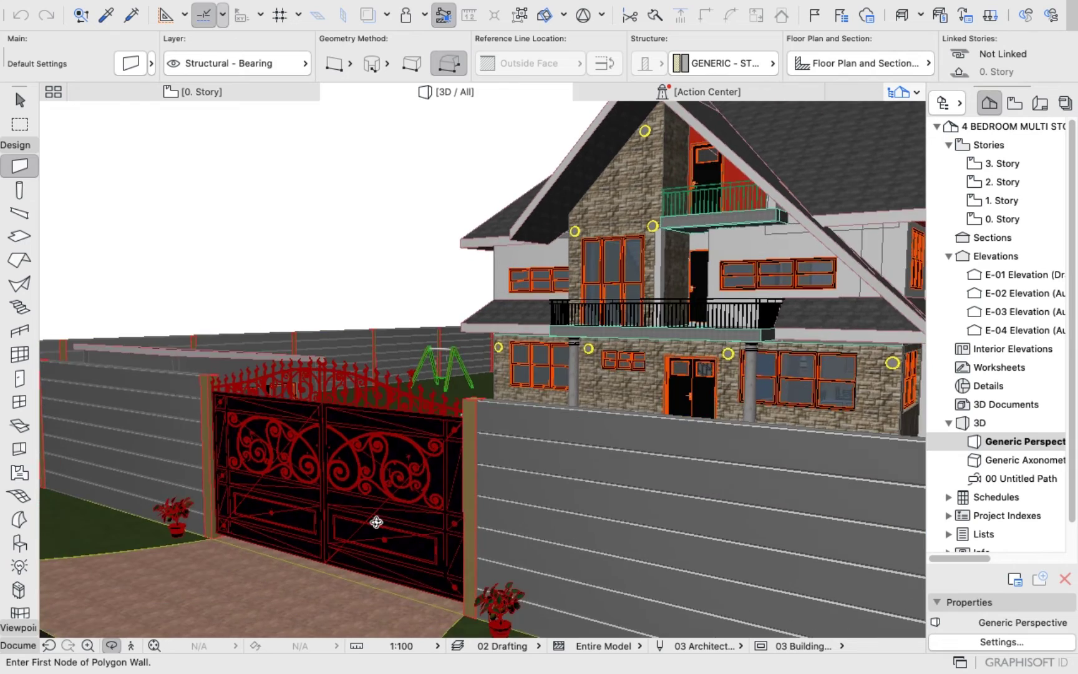
- Inspect the whole site in 3D from the road side, including the cars and the plants along the boundary wall
{"action": "scroll", "coordinate": [409, 514], "scroll_direction": "down", "scroll_amount": 10}
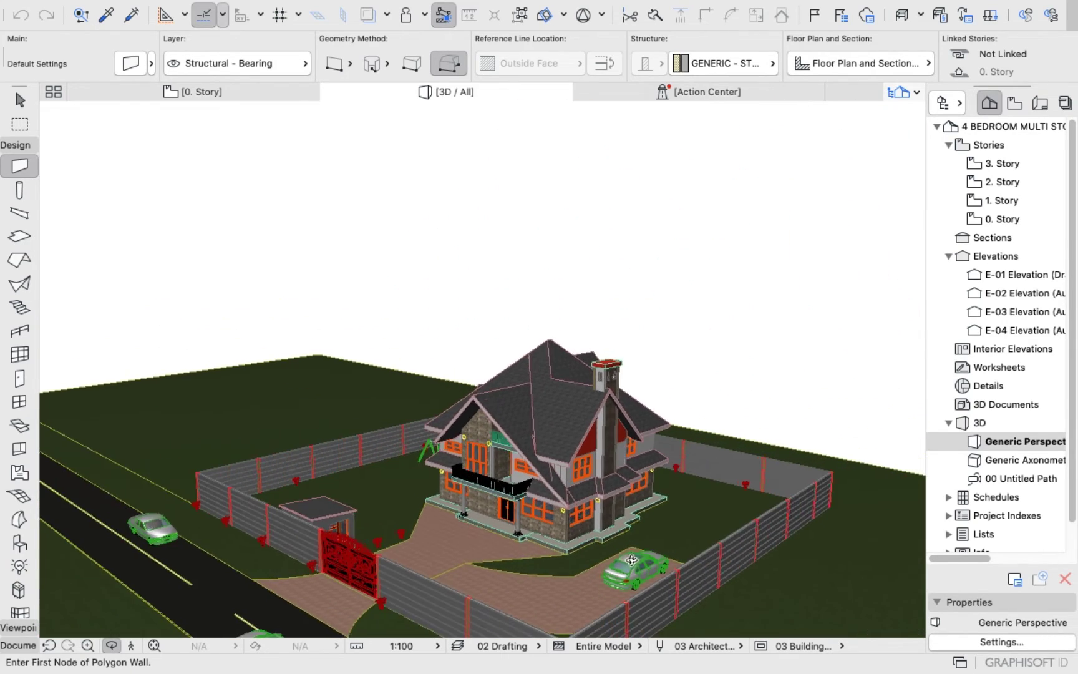
{"action": "scroll", "coordinate": [429, 545], "scroll_direction": "up", "scroll_amount": 3}
{"action": "left_click_drag", "start_coordinate": [429, 544], "coordinate": [529, 422]}
{"action": "scroll", "coordinate": [461, 541], "scroll_direction": "down", "scroll_amount": 3}
{"action": "scroll", "coordinate": [535, 507], "scroll_direction": "up", "scroll_amount": 1}
{"action": "scroll", "coordinate": [529, 421], "scroll_direction": "up", "scroll_amount": 10}
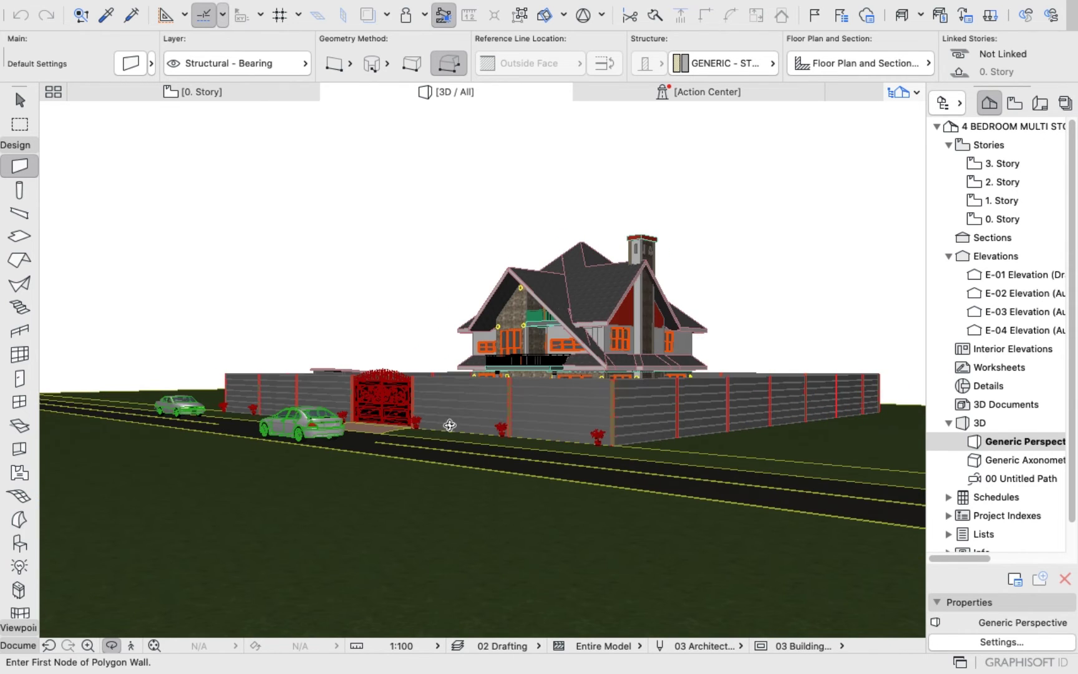
{"action": "left_click_drag", "start_coordinate": [426, 425], "coordinate": [439, 476]}
{"action": "scroll", "coordinate": [439, 476], "scroll_direction": "down", "scroll_amount": 10}
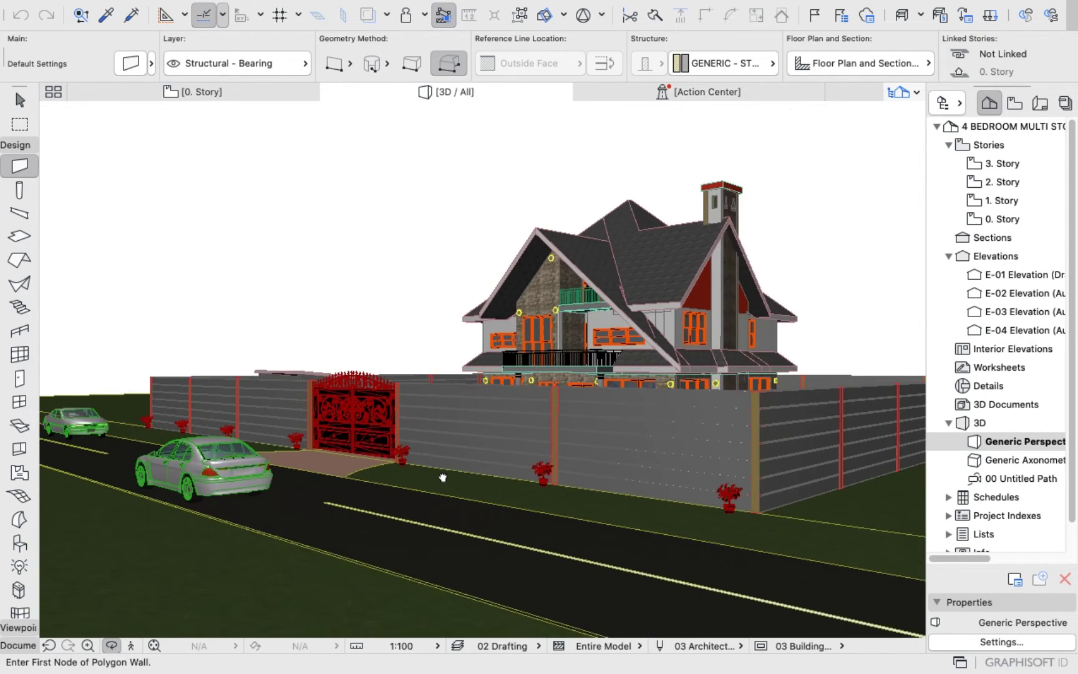
{"action": "left_click_drag", "start_coordinate": [465, 515], "coordinate": [604, 494]}
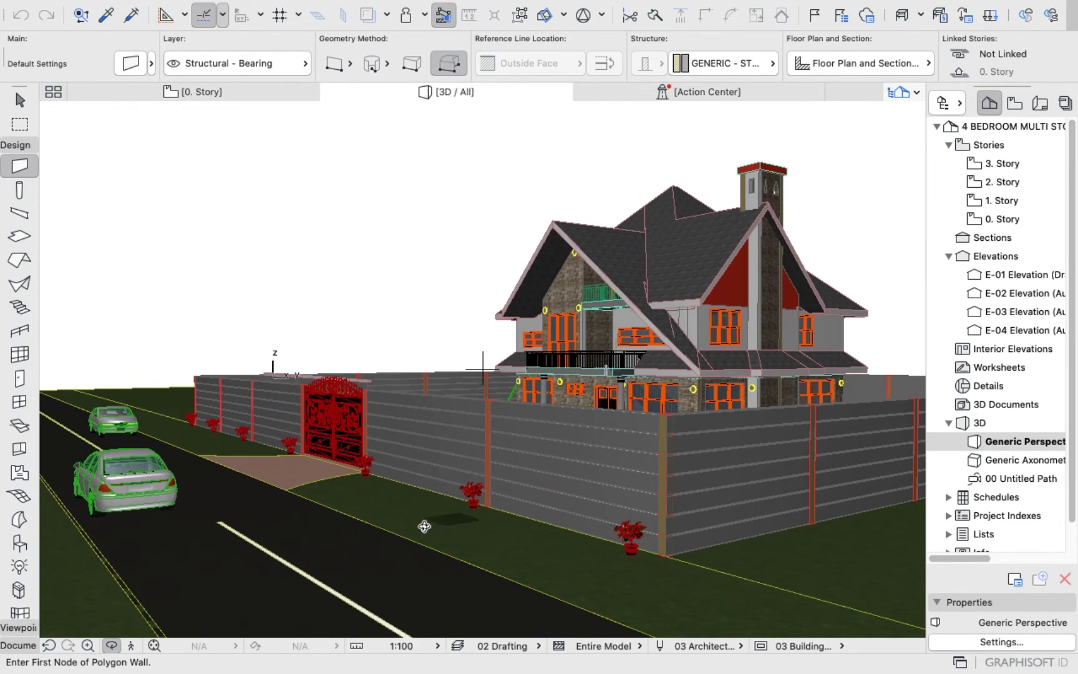
{"action": "left_click_drag", "start_coordinate": [426, 525], "coordinate": [390, 528]}
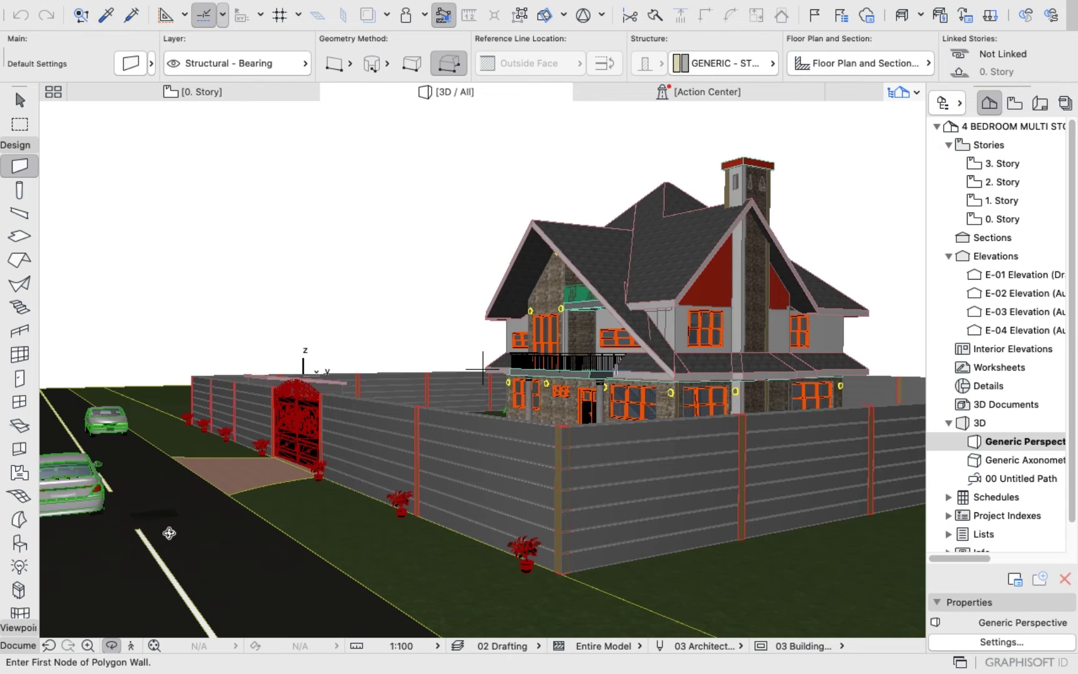
{"action": "left_click_drag", "start_coordinate": [176, 534], "coordinate": [231, 527]}
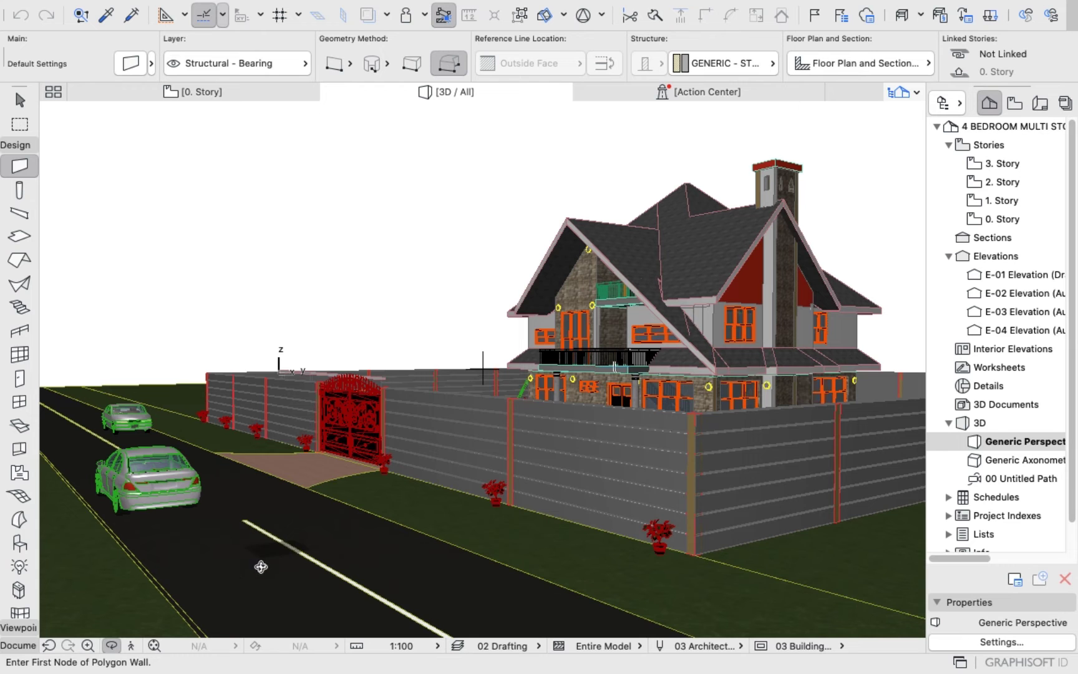
{"action": "scroll", "coordinate": [252, 573], "scroll_direction": "up", "scroll_amount": 2}
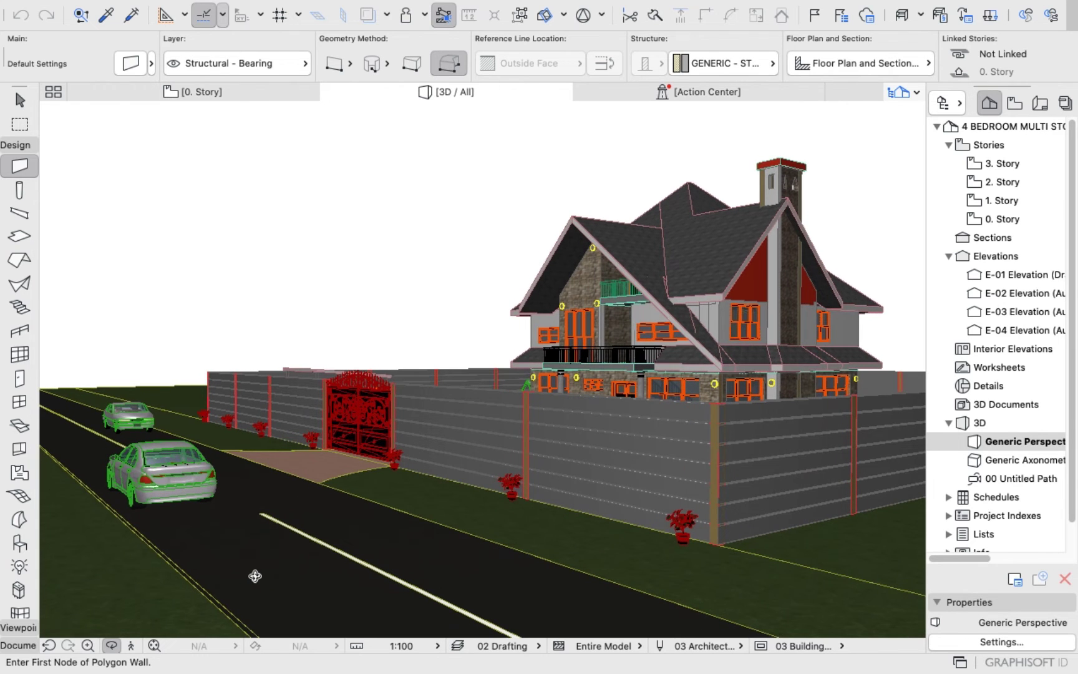
{"action": "scroll", "coordinate": [409, 404], "scroll_direction": "up", "scroll_amount": 5}
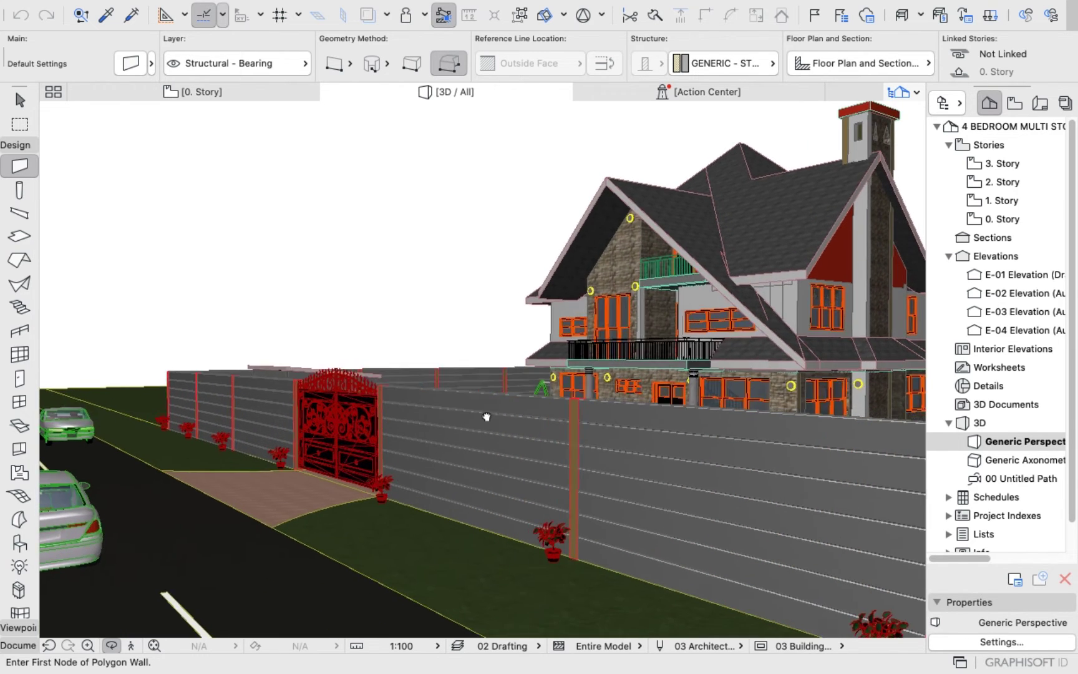
{"action": "left_click_drag", "start_coordinate": [486, 417], "coordinate": [62, 422]}
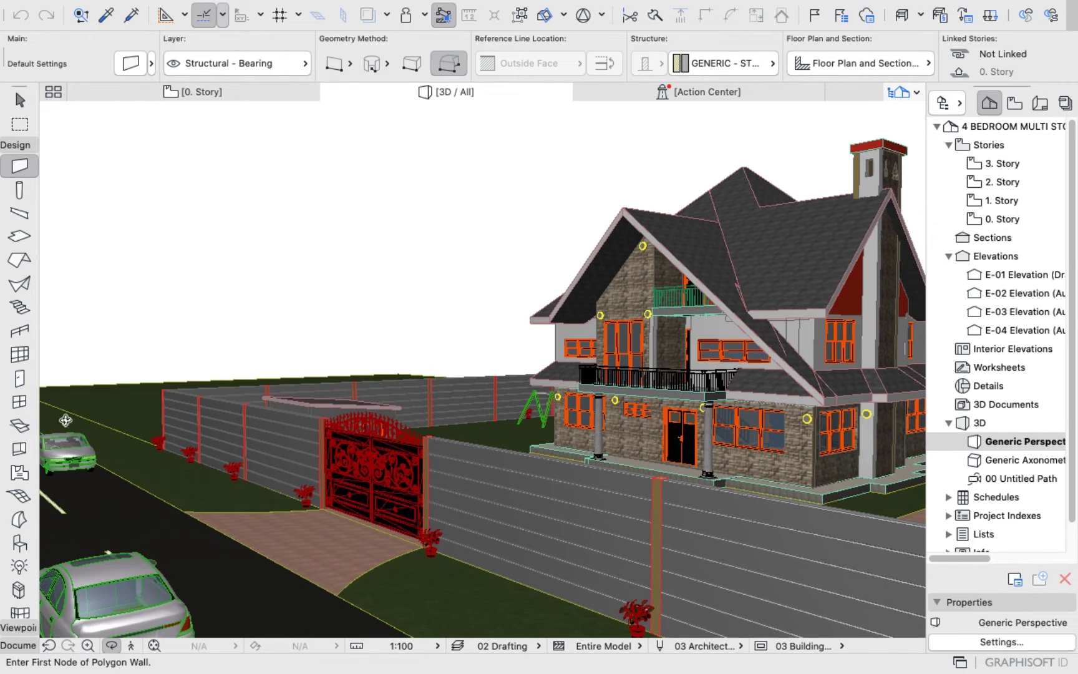
{"action": "scroll", "coordinate": [19, 524], "scroll_direction": "down", "scroll_amount": 1}
- Open the Object tool's default settings and look through the gates and plants in the Embedded Library
{"action": "left_click", "coordinate": [18, 523]}
{"action": "double_click", "coordinate": [18, 523]}
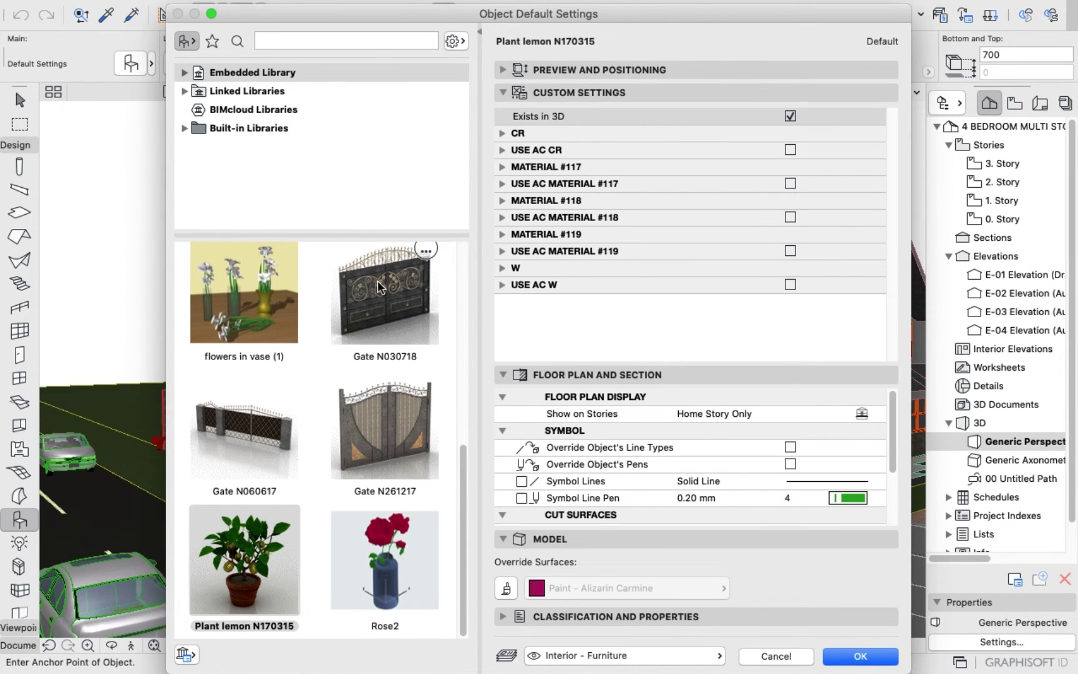
{"action": "scroll", "coordinate": [269, 474], "scroll_direction": "up", "scroll_amount": 3}
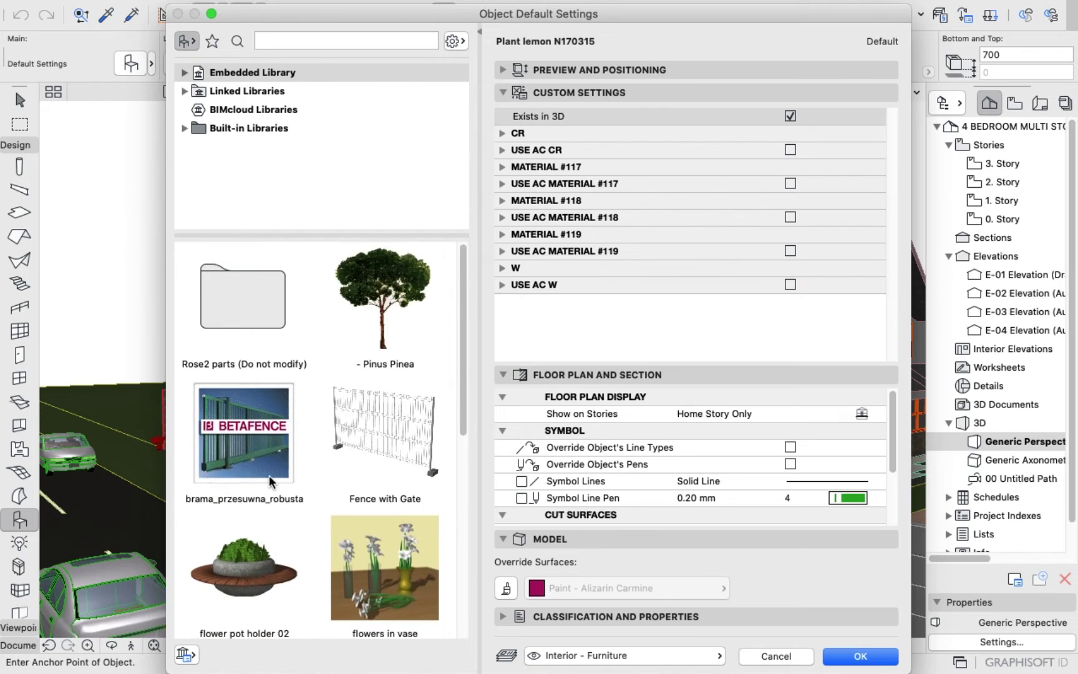
{"action": "scroll", "coordinate": [269, 474], "scroll_direction": "down", "scroll_amount": 3}
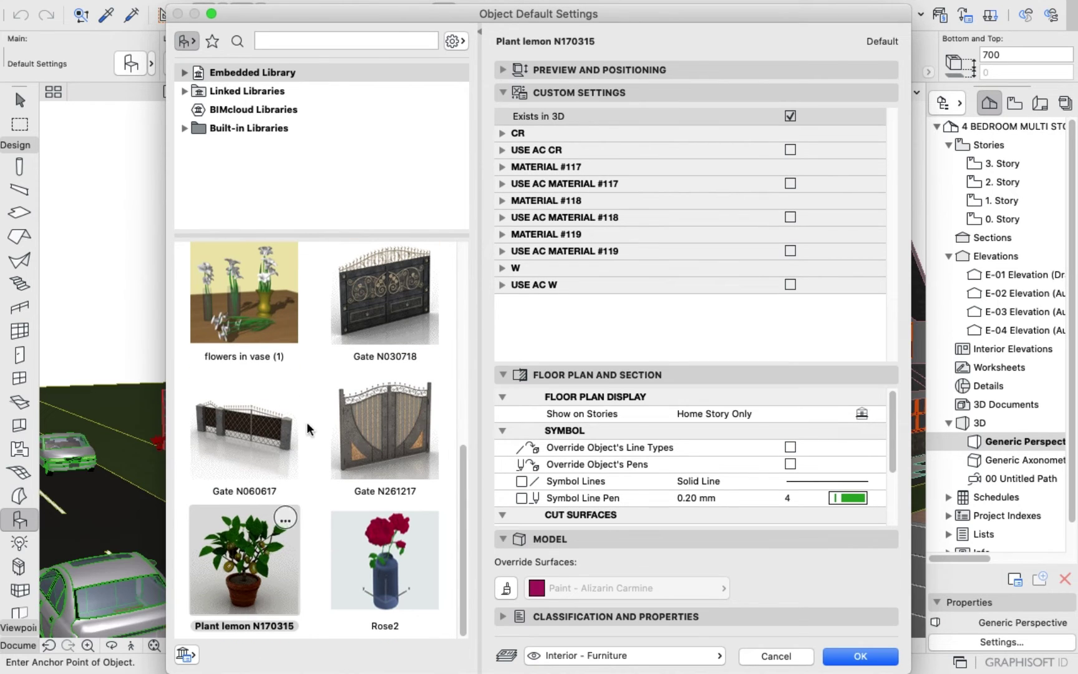
{"action": "scroll", "coordinate": [301, 346], "scroll_direction": "up", "scroll_amount": 1}
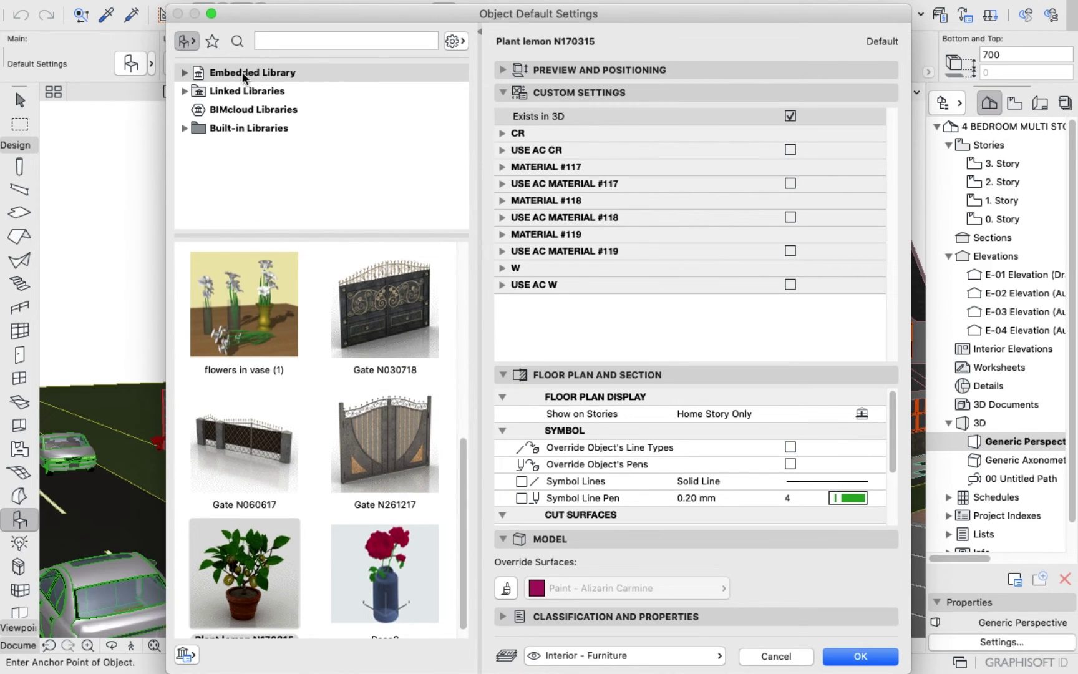
{"action": "scroll", "coordinate": [284, 390], "scroll_direction": "down", "scroll_amount": 1}
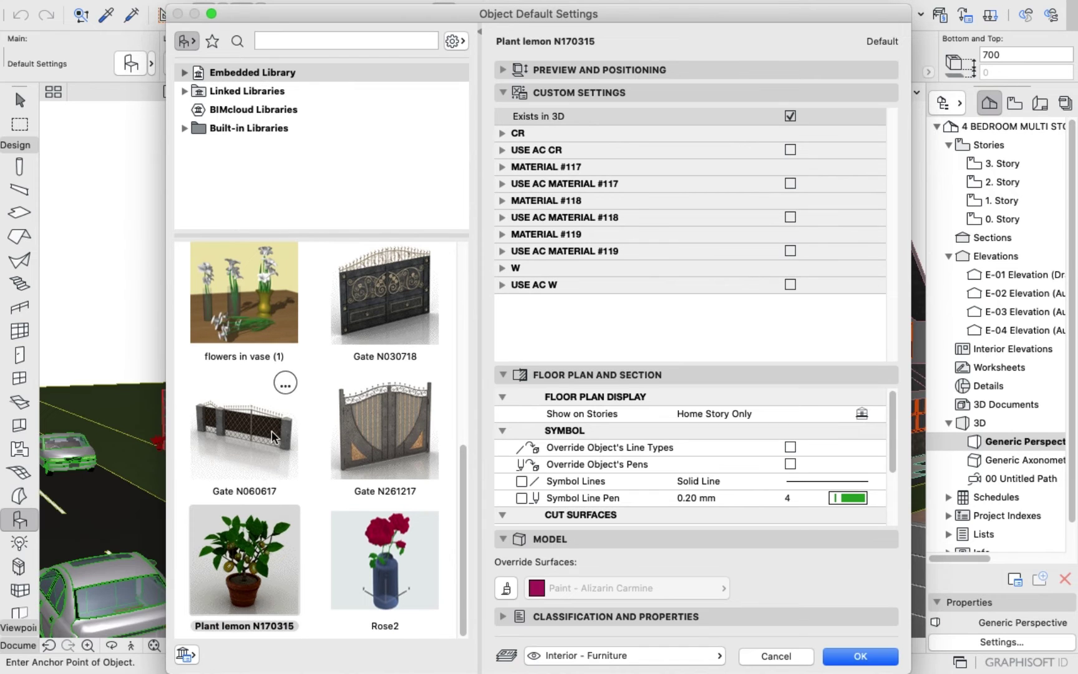
- Start loading another object from disk and browse to the extracted object folders on the Mac A drive
{"action": "left_click", "coordinate": [184, 657]}
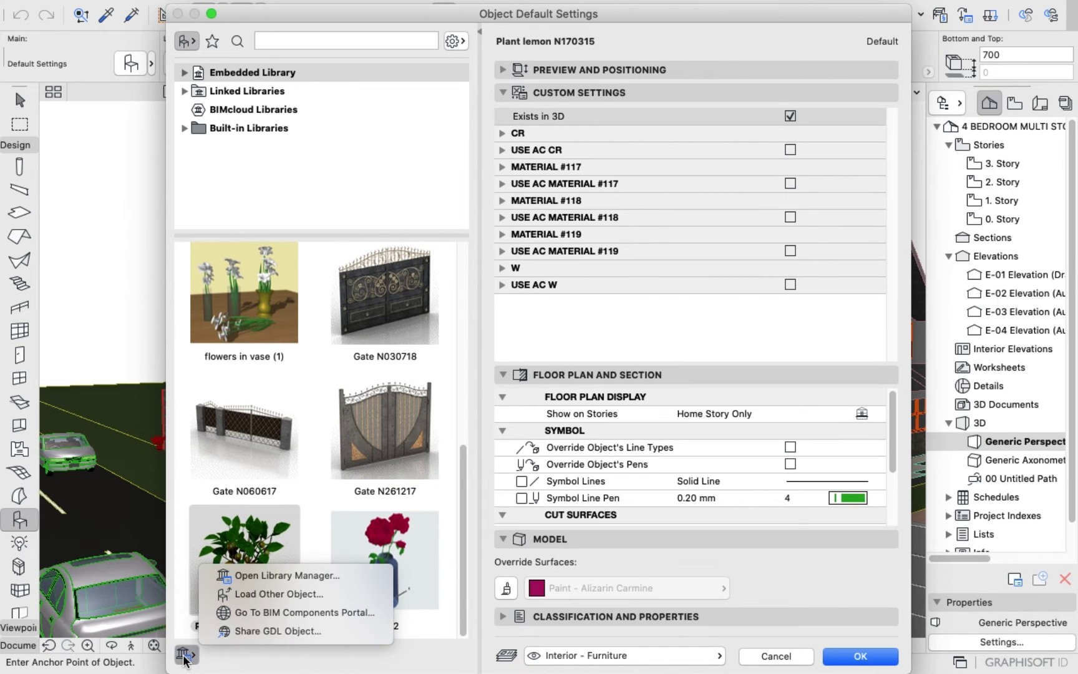
{"action": "left_click", "coordinate": [253, 591]}
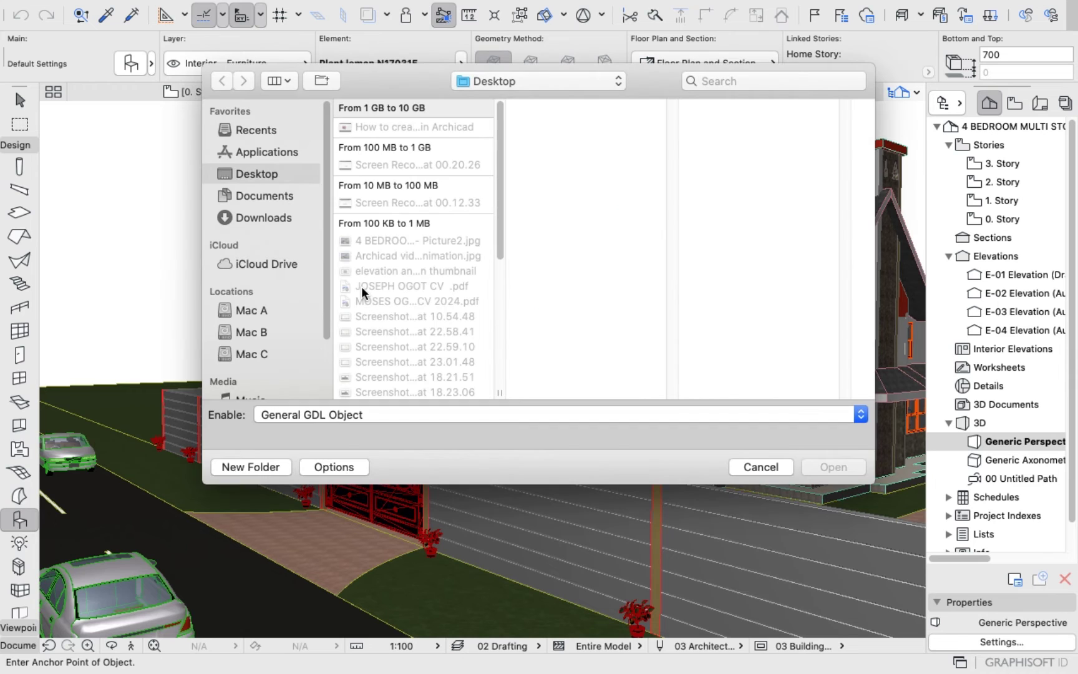
{"action": "scroll", "coordinate": [389, 258], "scroll_direction": "down", "scroll_amount": 10}
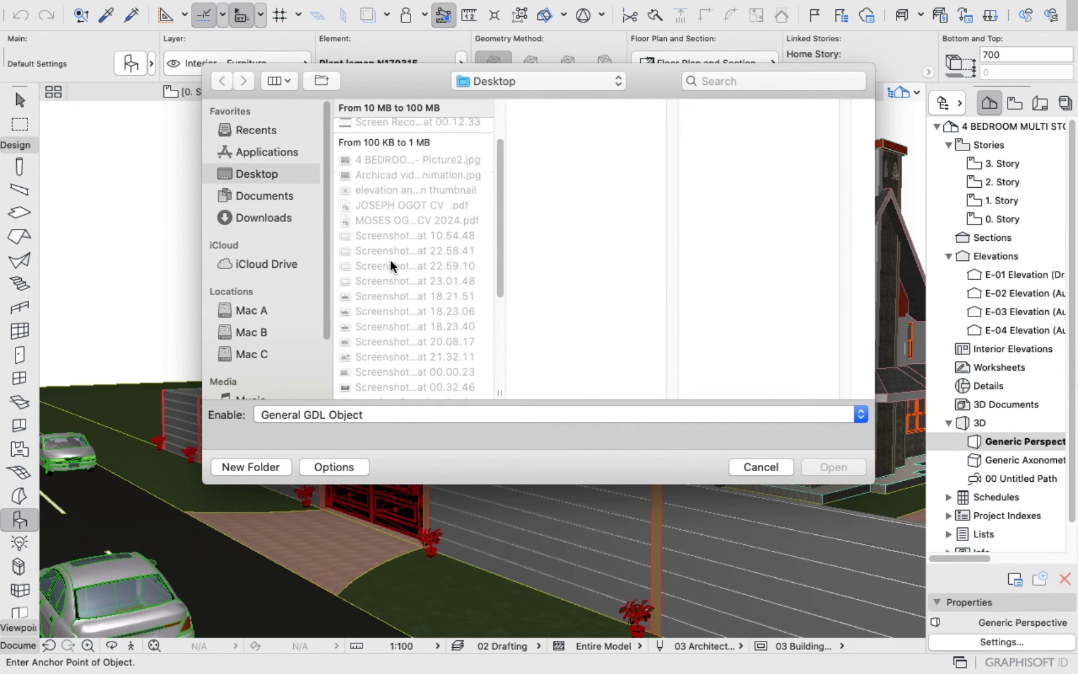
{"action": "scroll", "coordinate": [390, 258], "scroll_direction": "up", "scroll_amount": 5}
{"action": "scroll", "coordinate": [390, 258], "scroll_direction": "down", "scroll_amount": 5}
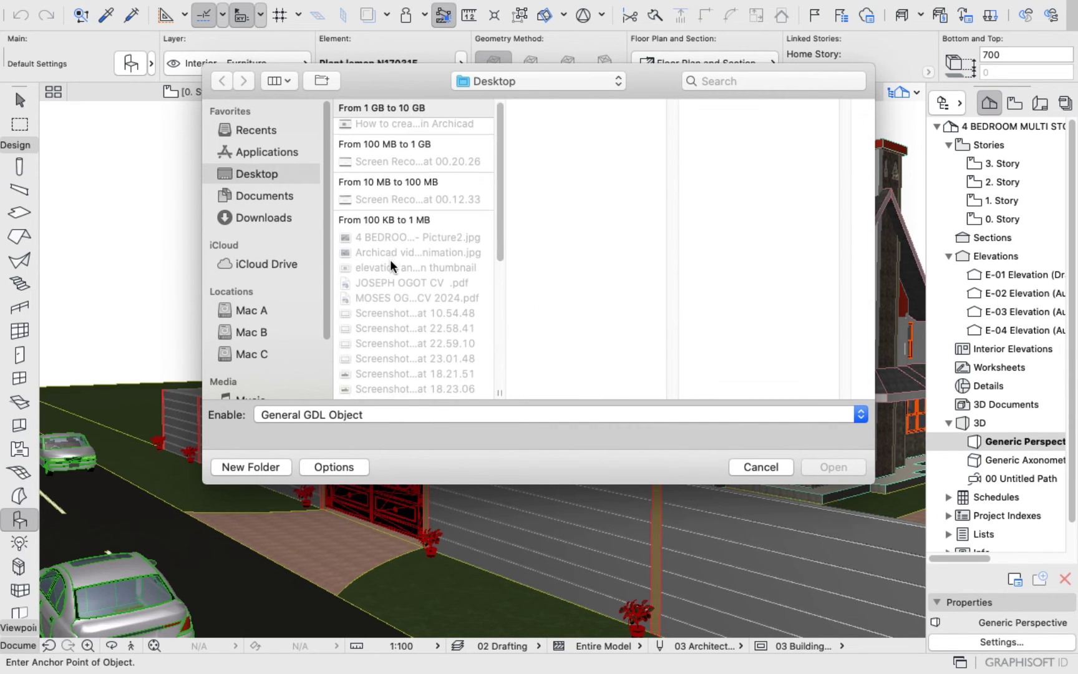
{"action": "left_click", "coordinate": [259, 308]}
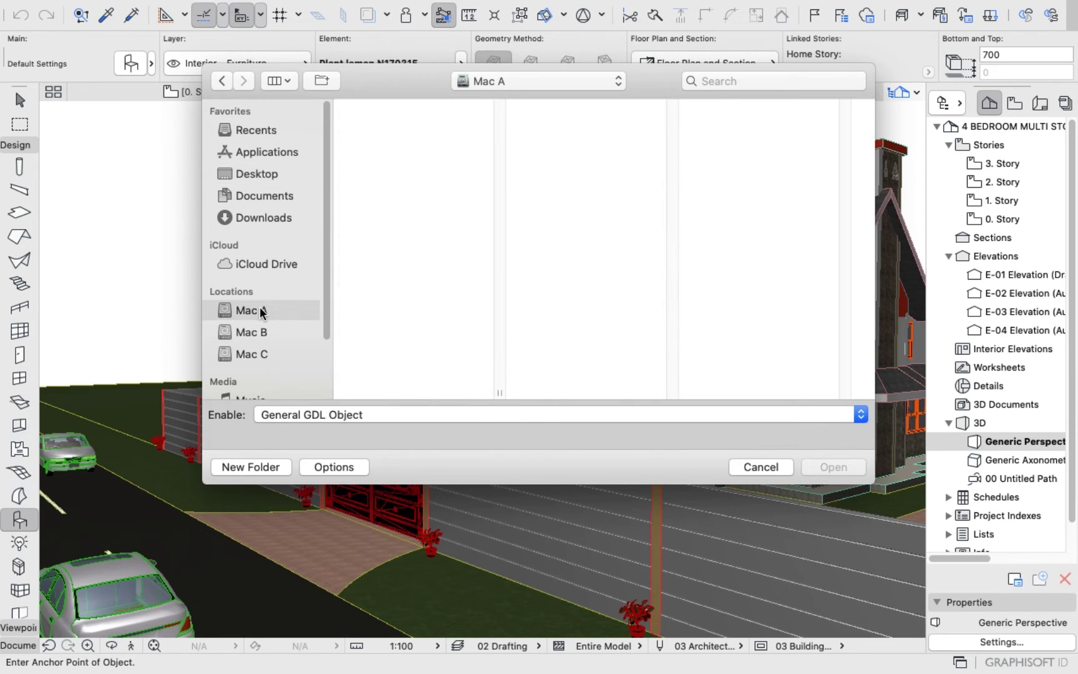
{"action": "scroll", "coordinate": [380, 270], "scroll_direction": "down", "scroll_amount": 5}
{"action": "scroll", "coordinate": [380, 269], "scroll_direction": "up", "scroll_amount": 4}
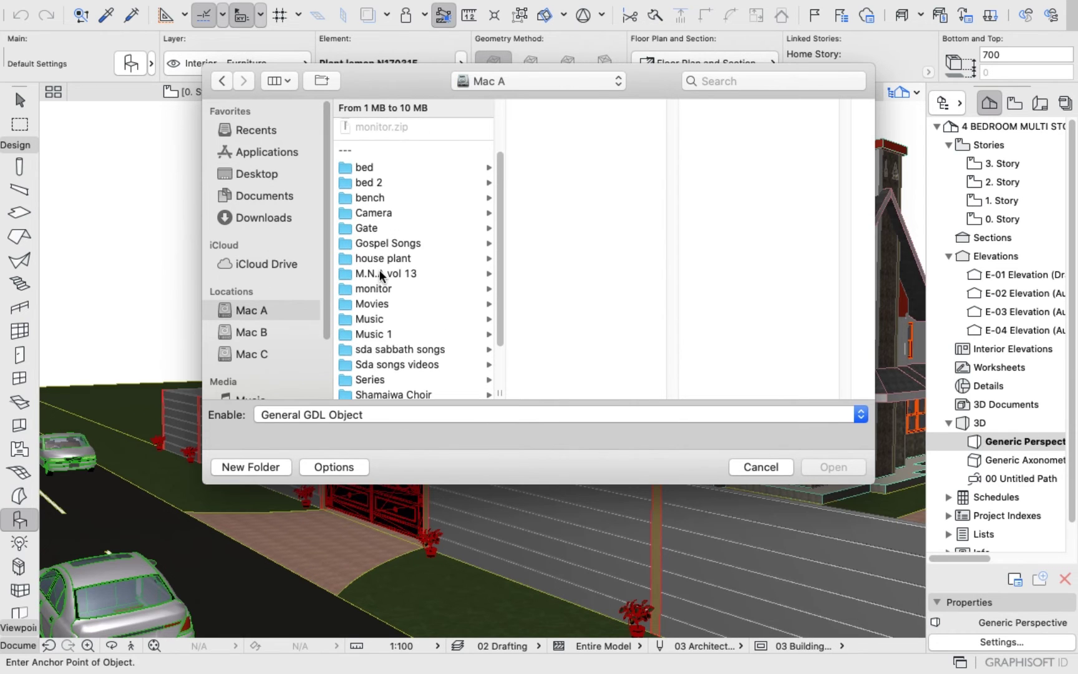
{"action": "scroll", "coordinate": [382, 270], "scroll_direction": "down", "scroll_amount": 1}
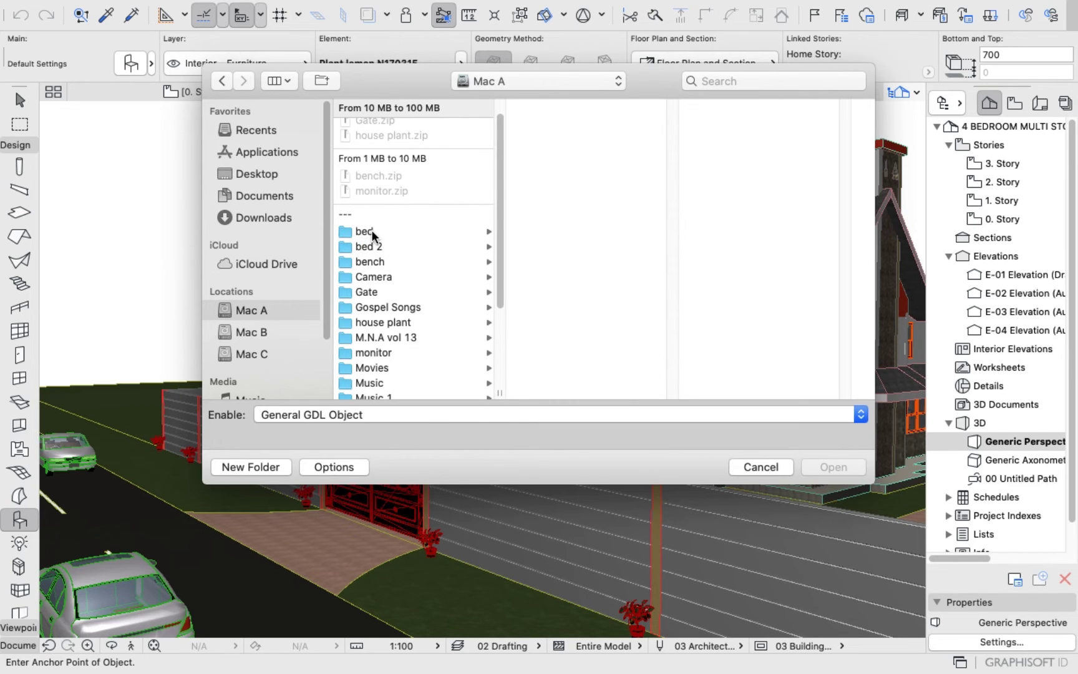
- Load Bed-Cloth Clasic N250523.gsm from the bed folder and check it among the Embedded Library objects
{"action": "left_click", "coordinate": [371, 230]}
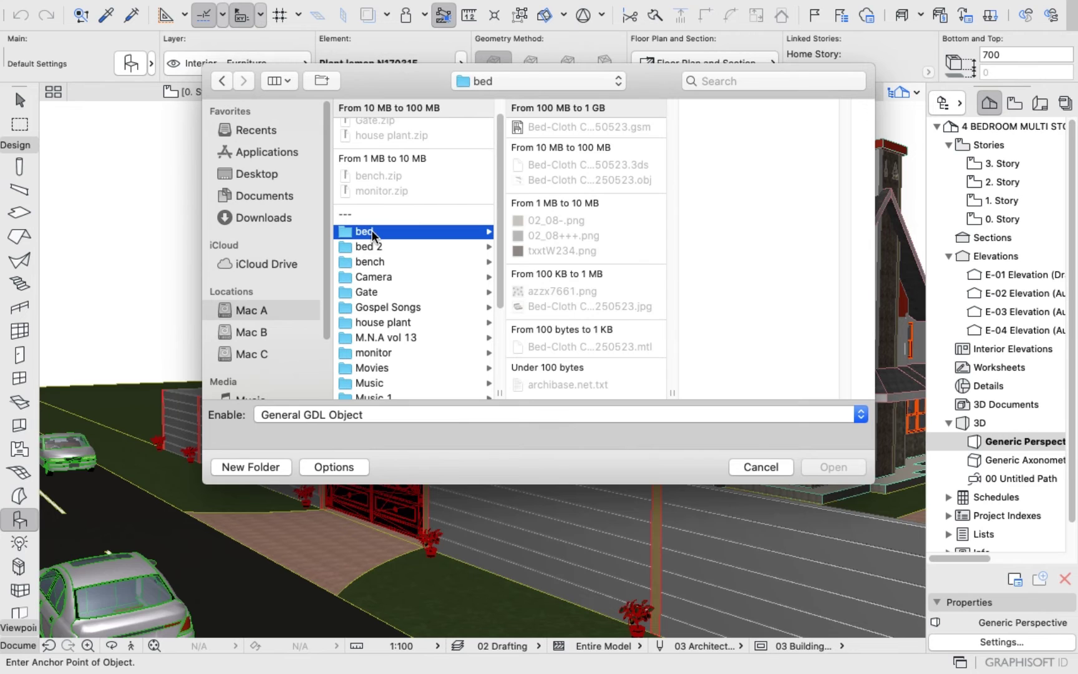
{"action": "left_click", "coordinate": [559, 126]}
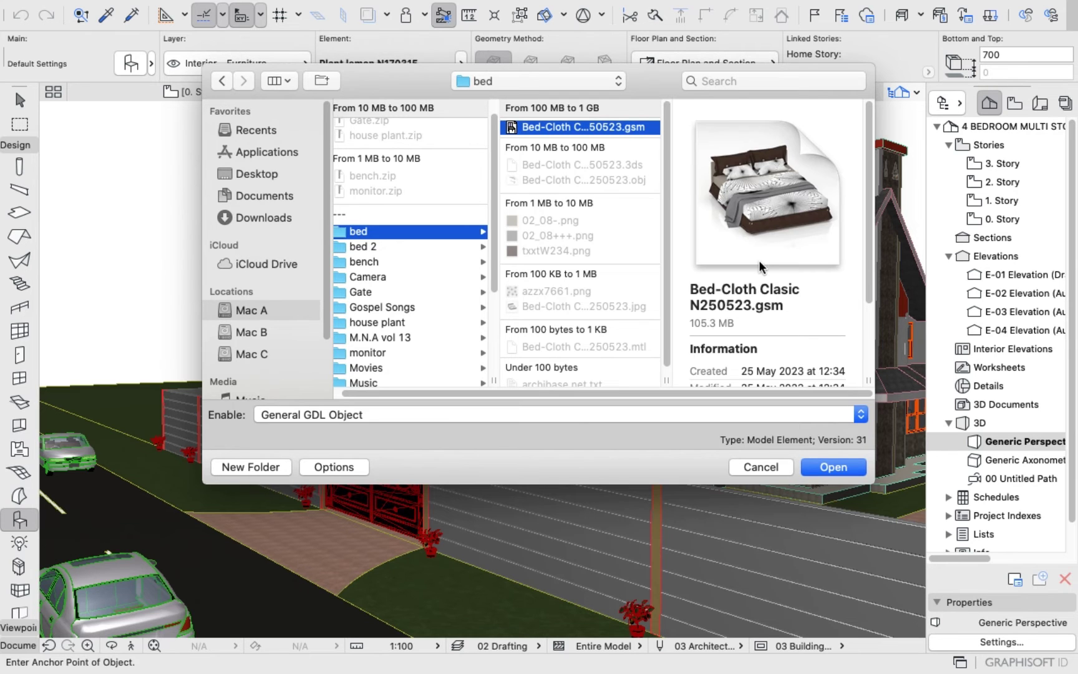
{"action": "left_click", "coordinate": [838, 467]}
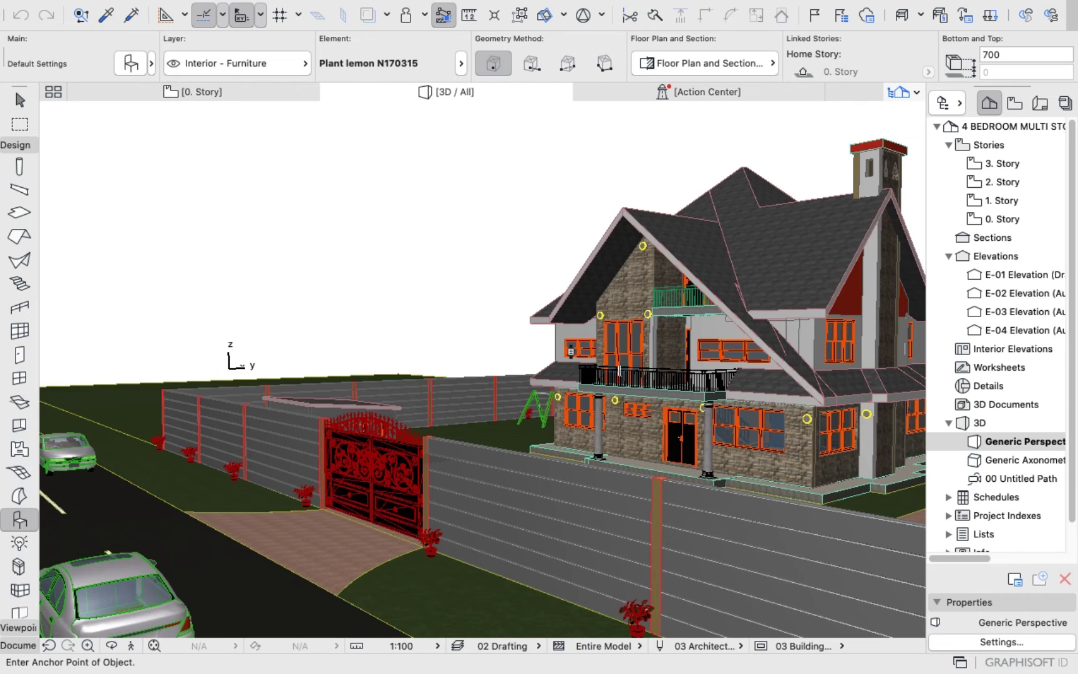
{"action": "left_click", "coordinate": [571, 351]}
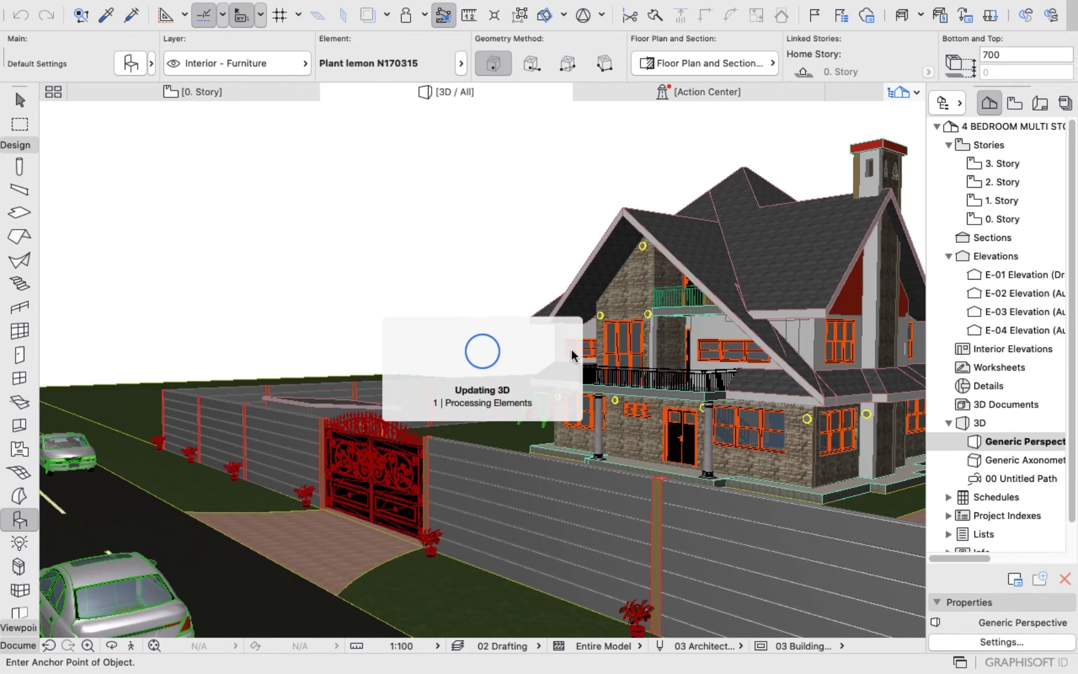
{"action": "key", "text": "super+t"}
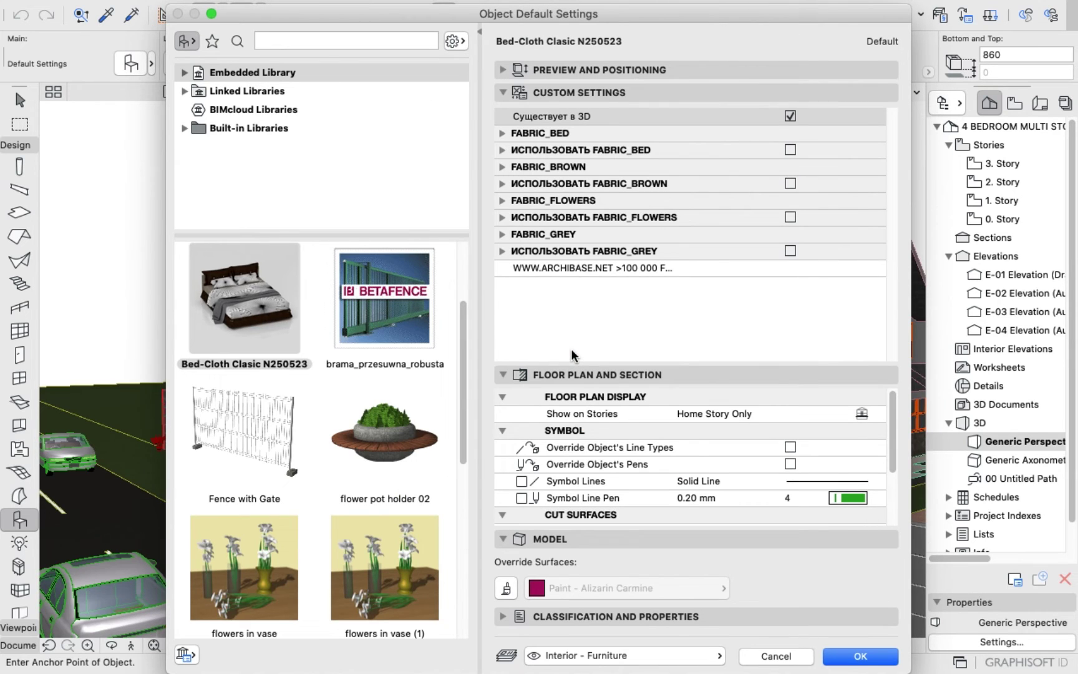
{"action": "mouse_move", "coordinate": [208, 325]}
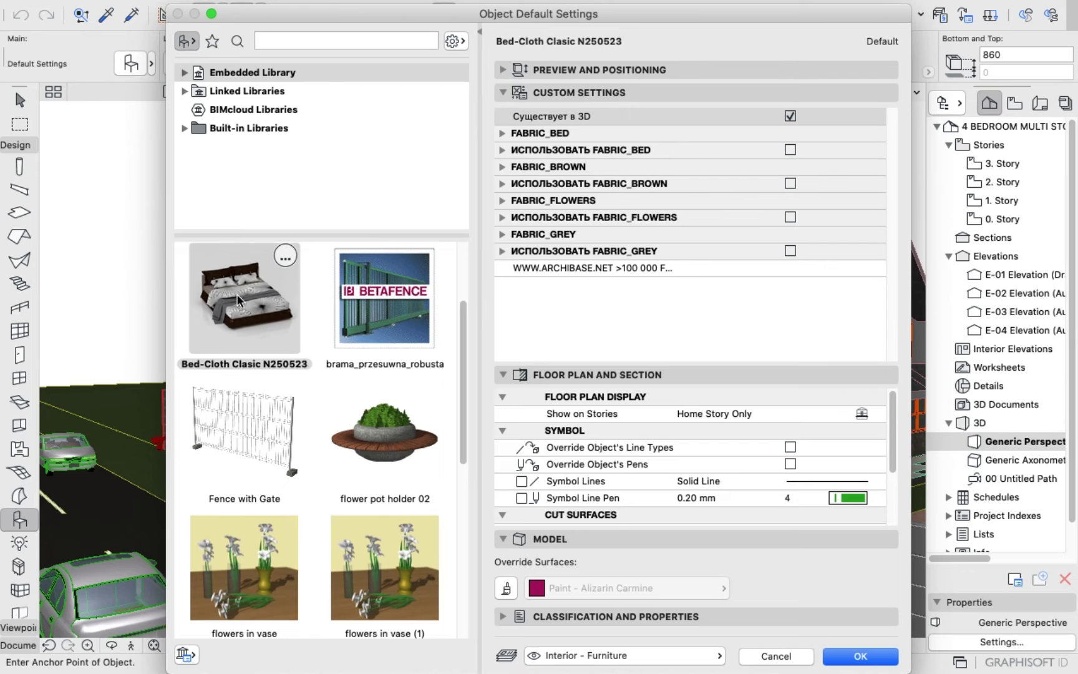
{"action": "scroll", "coordinate": [237, 294], "scroll_direction": "down", "scroll_amount": 5}
{"action": "scroll", "coordinate": [238, 344], "scroll_direction": "up", "scroll_amount": 8}
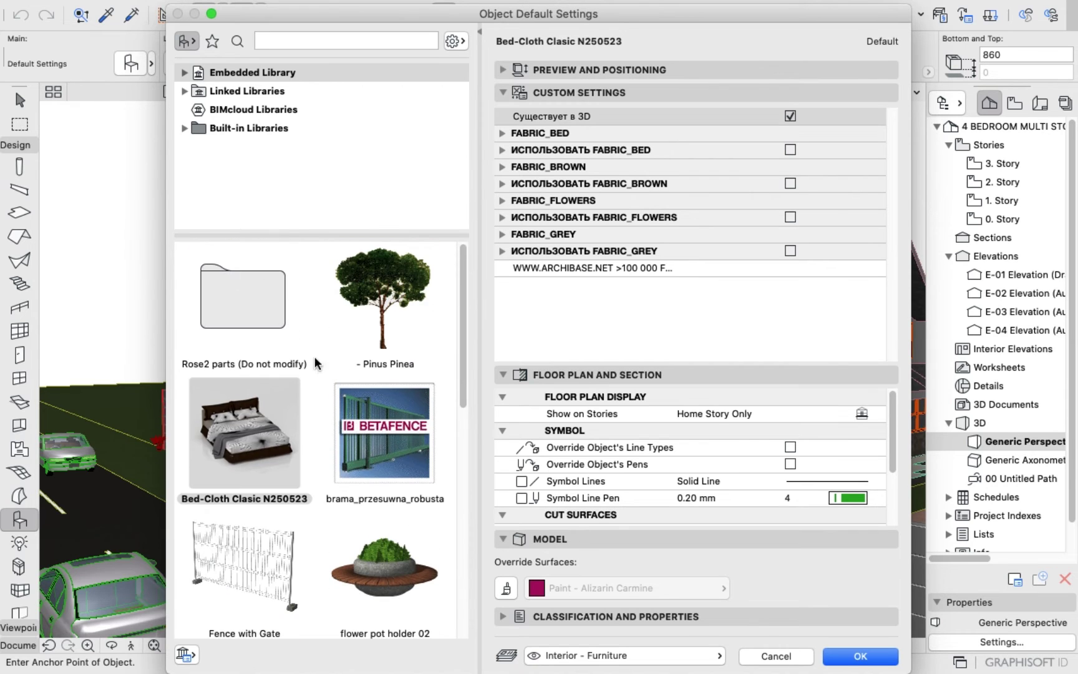
{"action": "scroll", "coordinate": [537, 476], "scroll_direction": "down", "scroll_amount": 1}
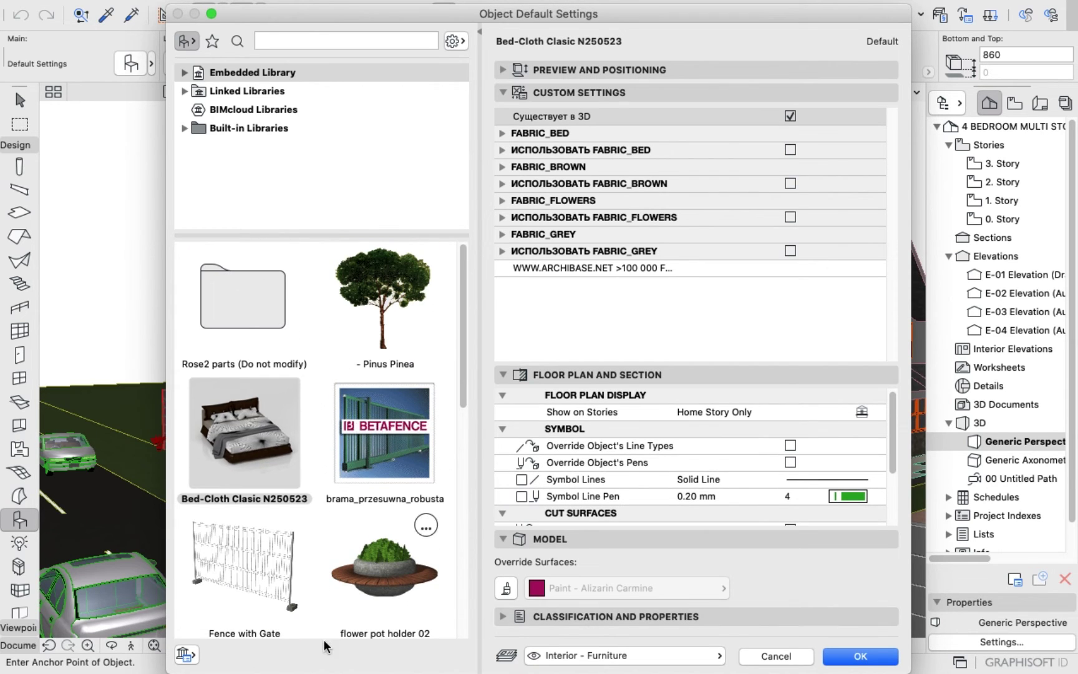
- Load the object Bench N120912.gsm from the bench folder on the Mac A drive
{"action": "left_click", "coordinate": [183, 652]}
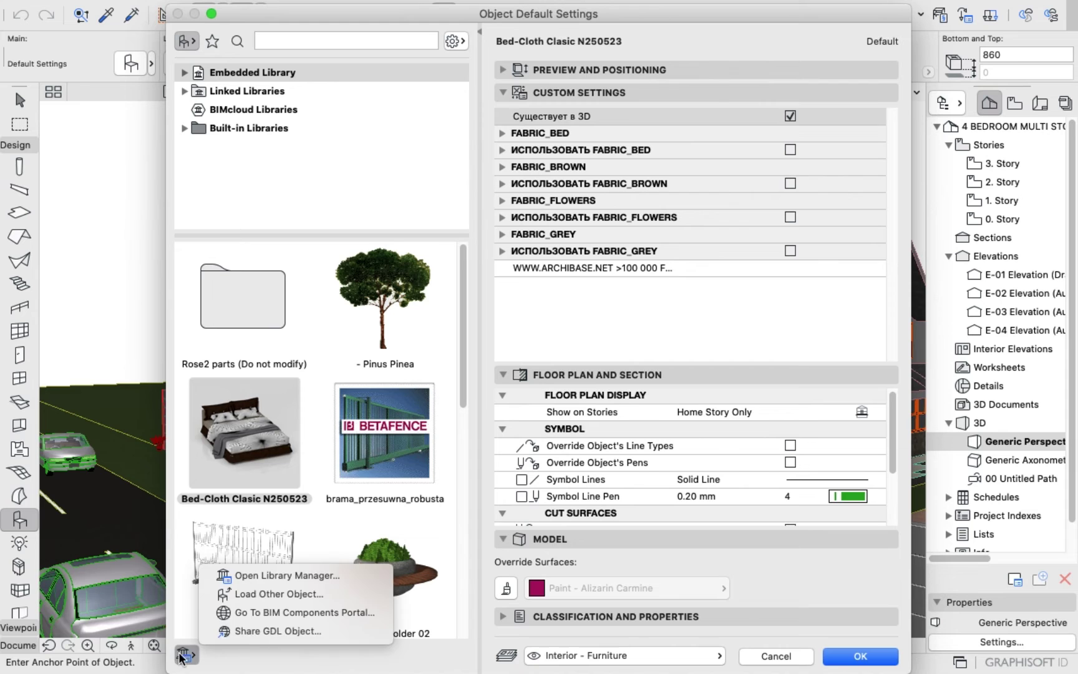
{"action": "left_click", "coordinate": [250, 592]}
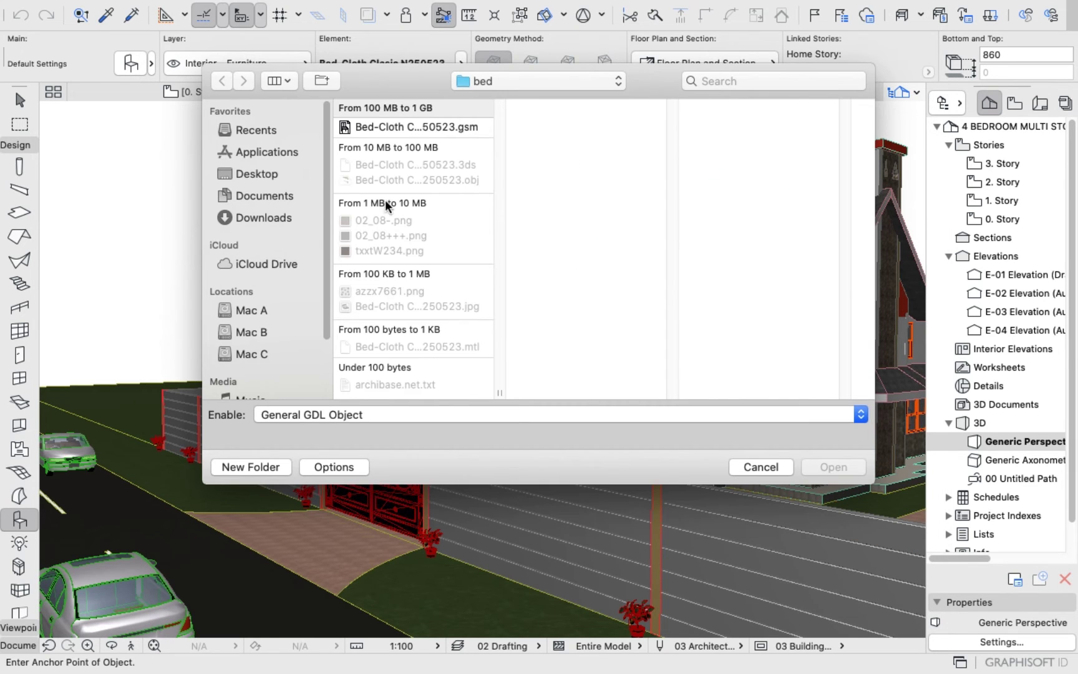
{"action": "left_click", "coordinate": [260, 312]}
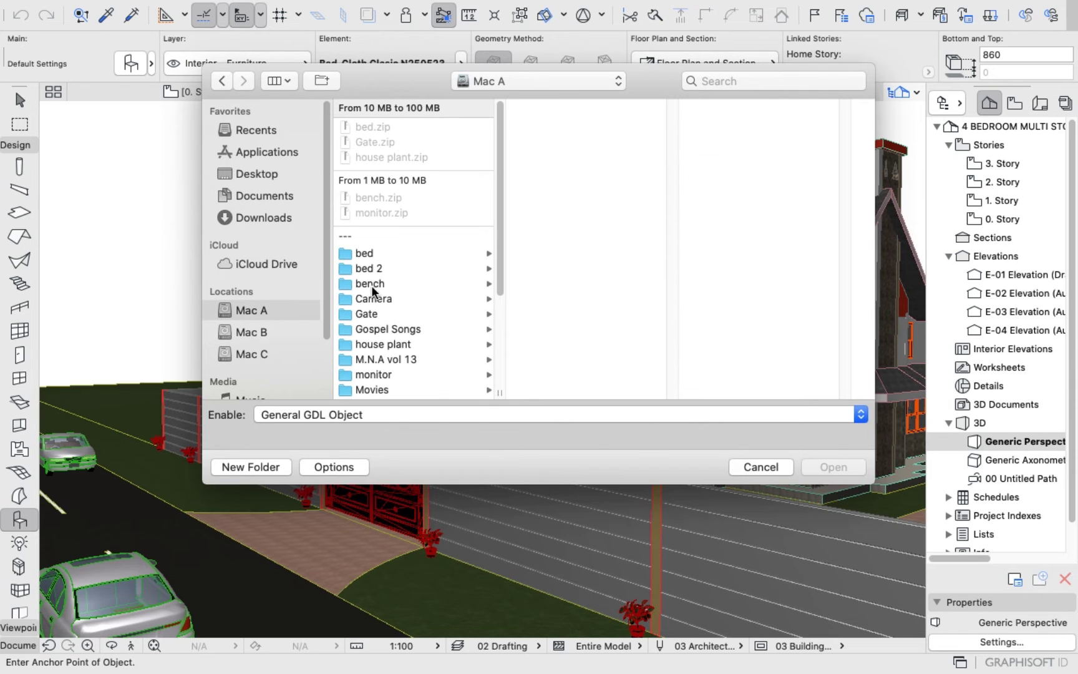
{"action": "left_click", "coordinate": [371, 284]}
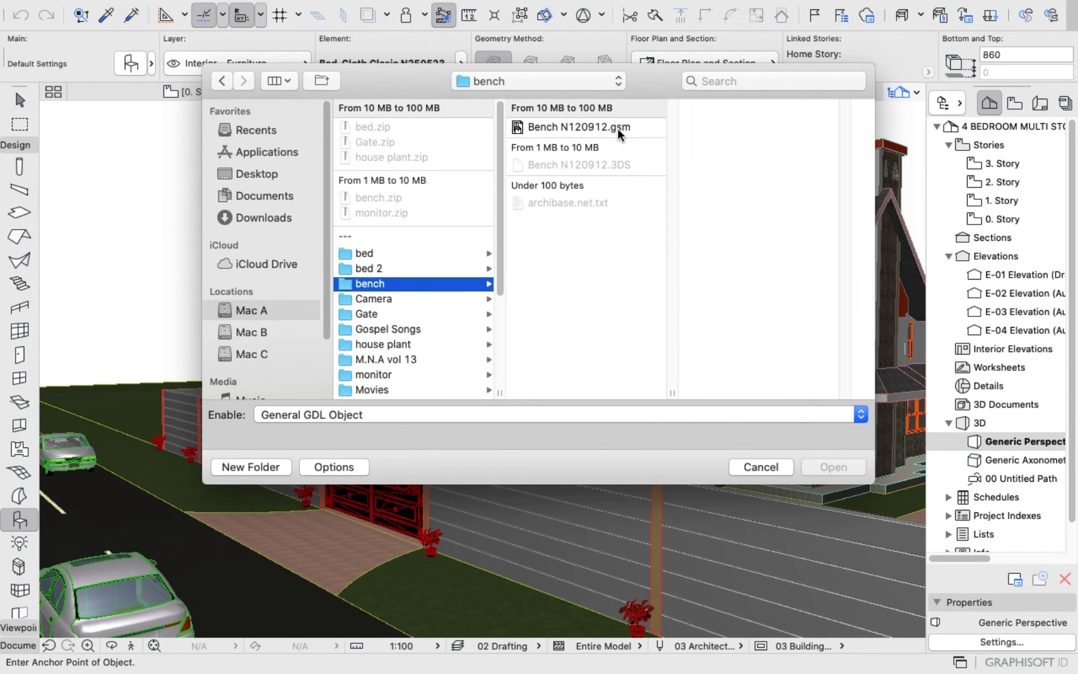
{"action": "left_click", "coordinate": [585, 125]}
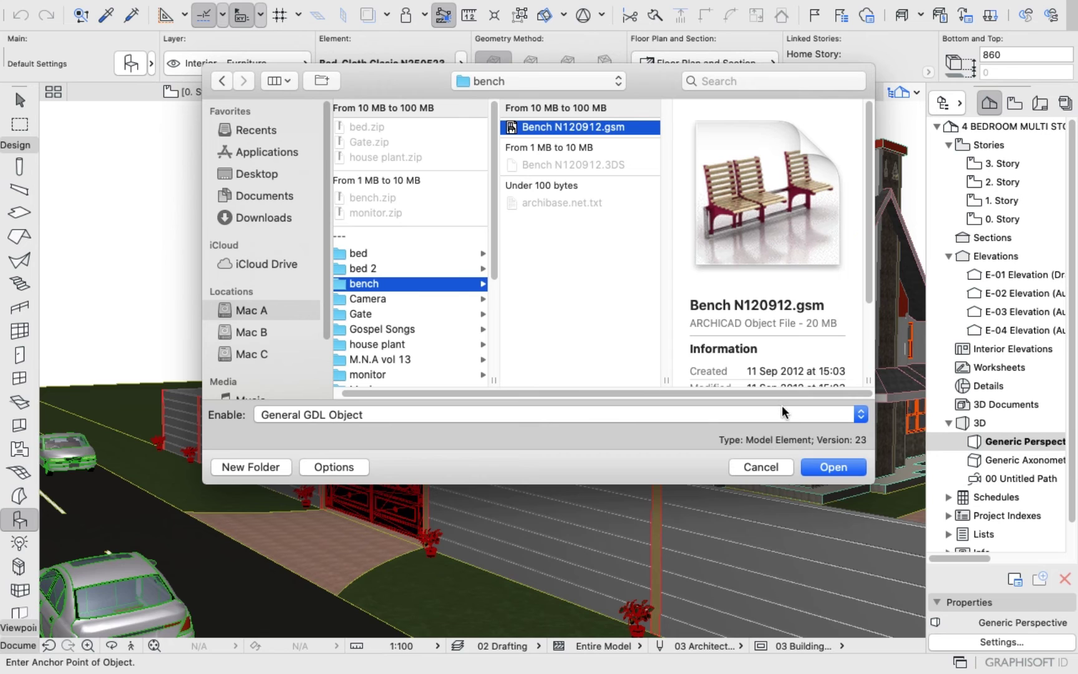
{"action": "left_click", "coordinate": [835, 463]}
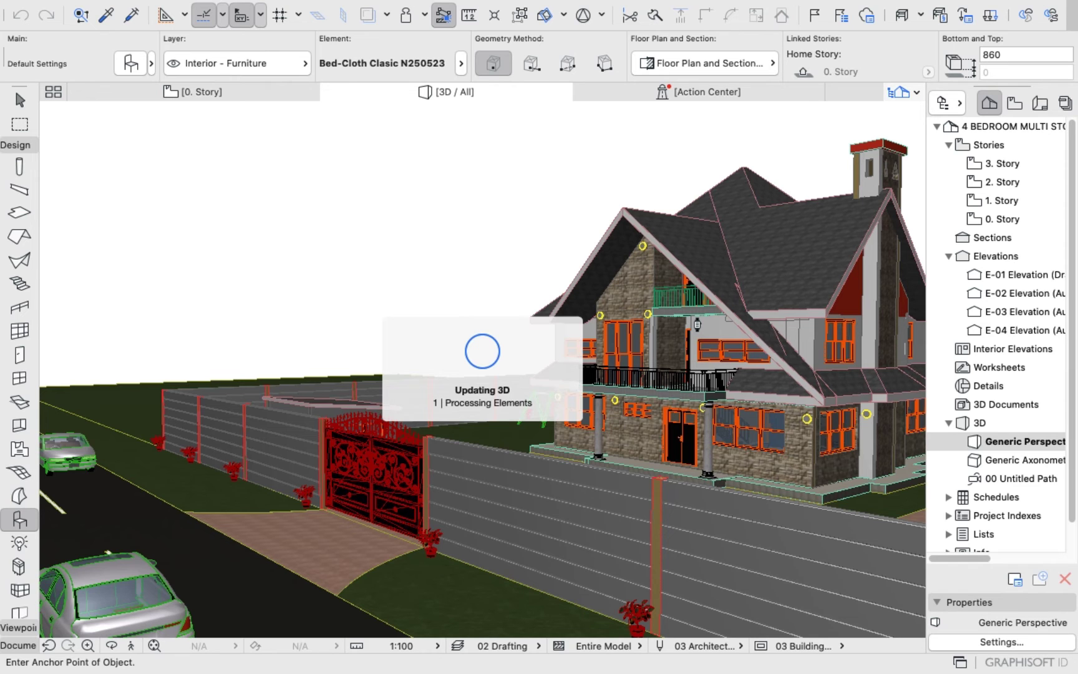
{"action": "key", "text": "super+t"}
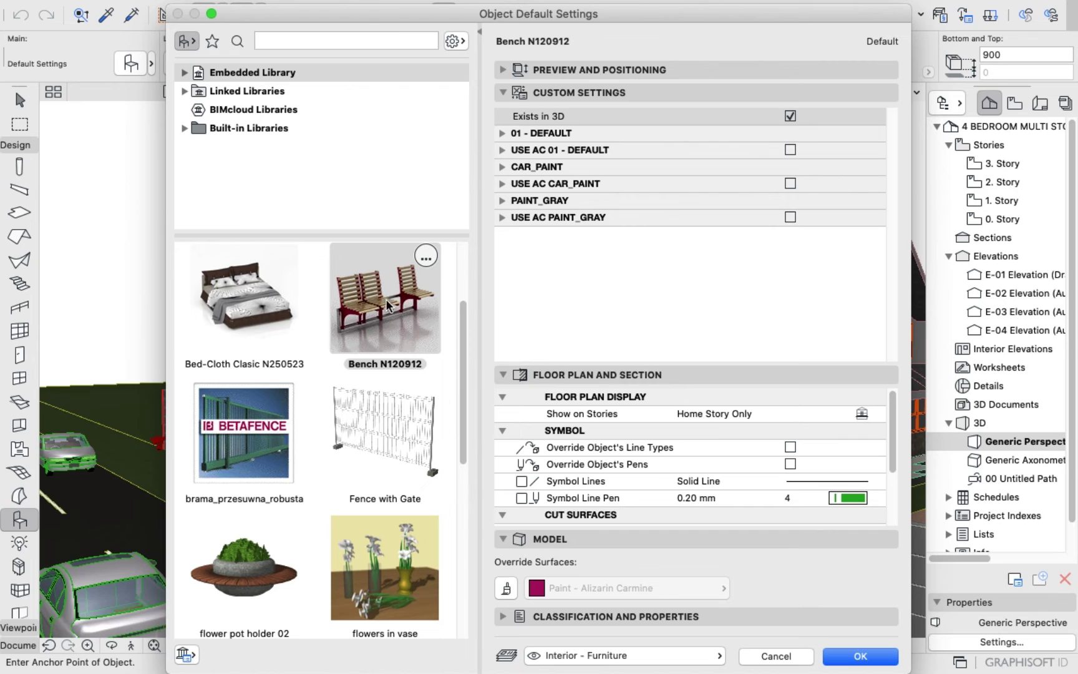
- Load the object Gate N030718.gsm from the Gate folder on the Mac A drive
{"action": "left_click", "coordinate": [181, 654]}
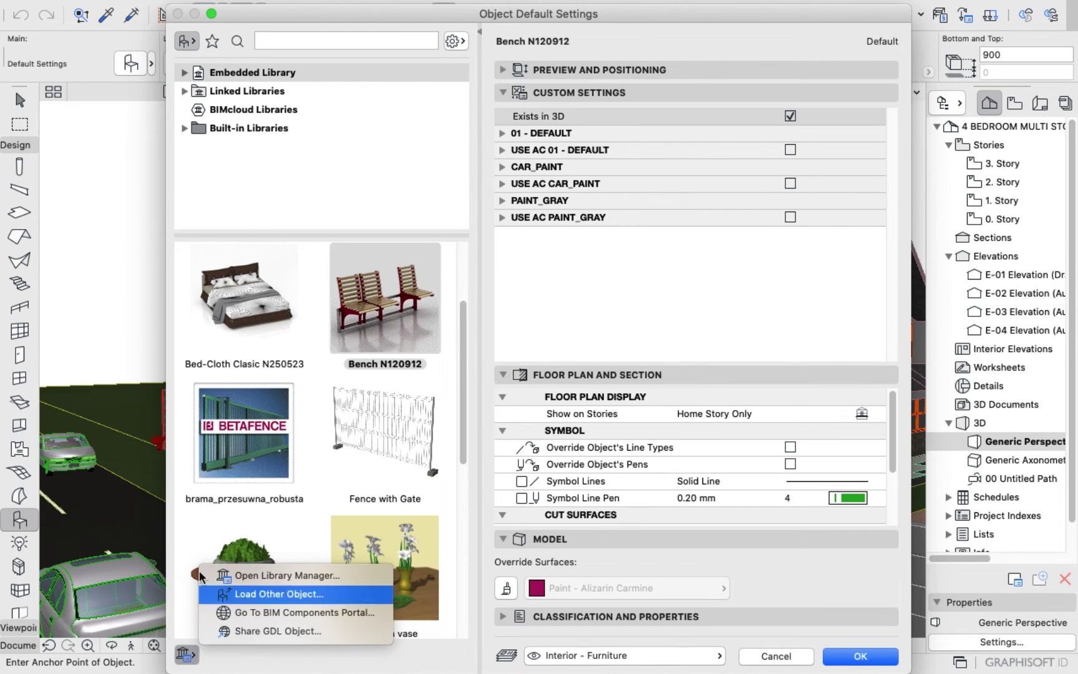
{"action": "left_click", "coordinate": [257, 594]}
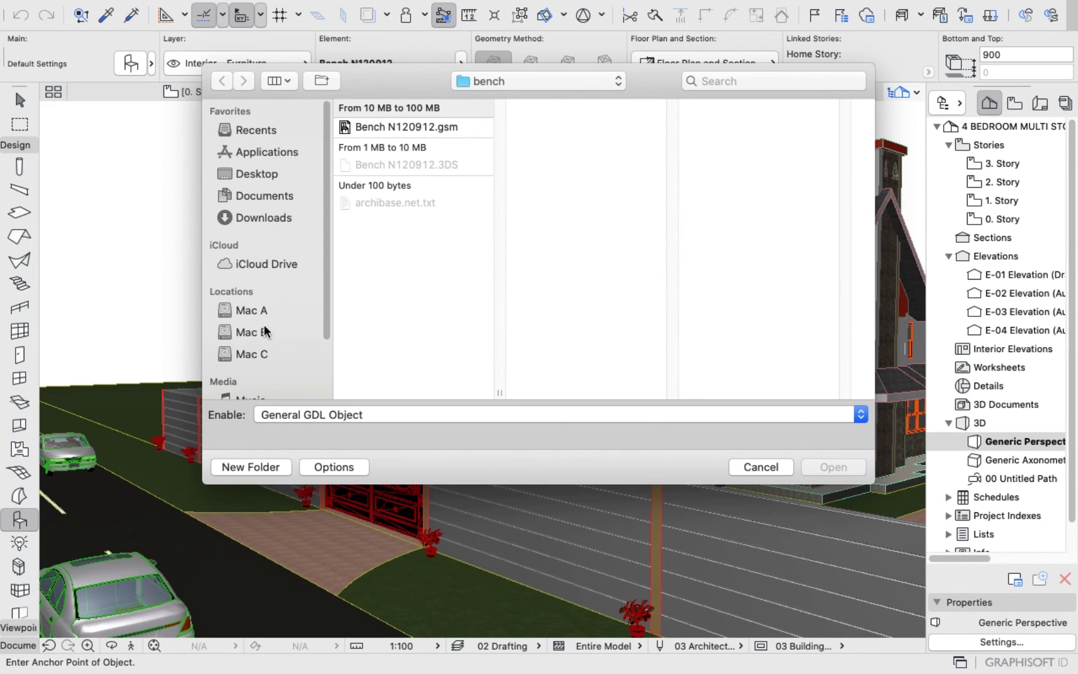
{"action": "left_click", "coordinate": [255, 310]}
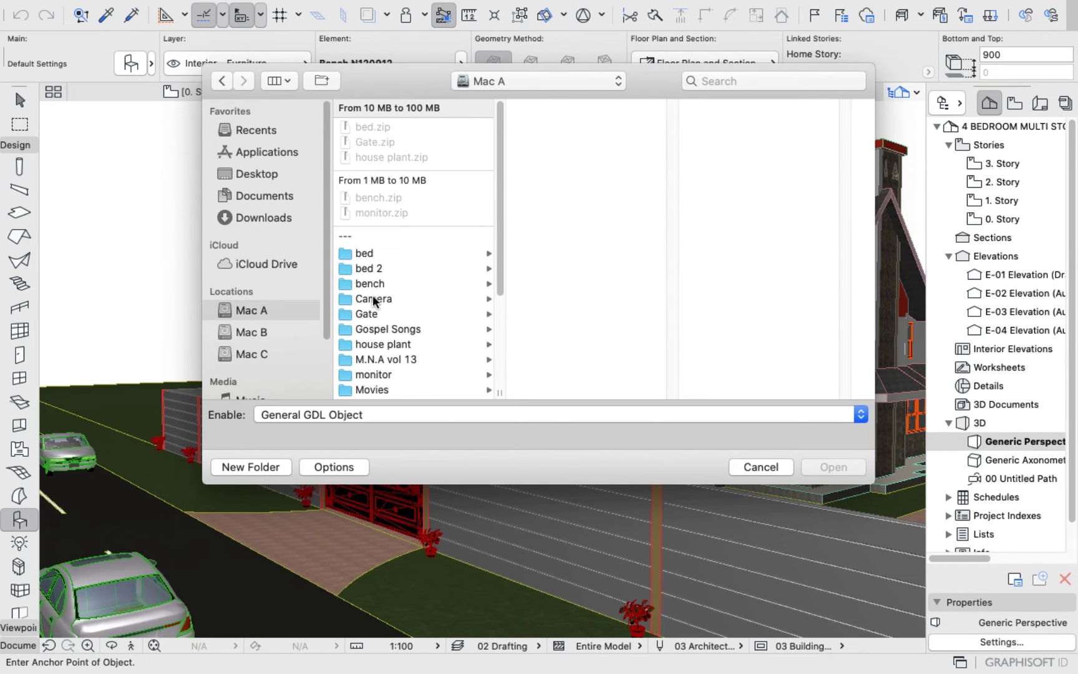
{"action": "left_click", "coordinate": [374, 313]}
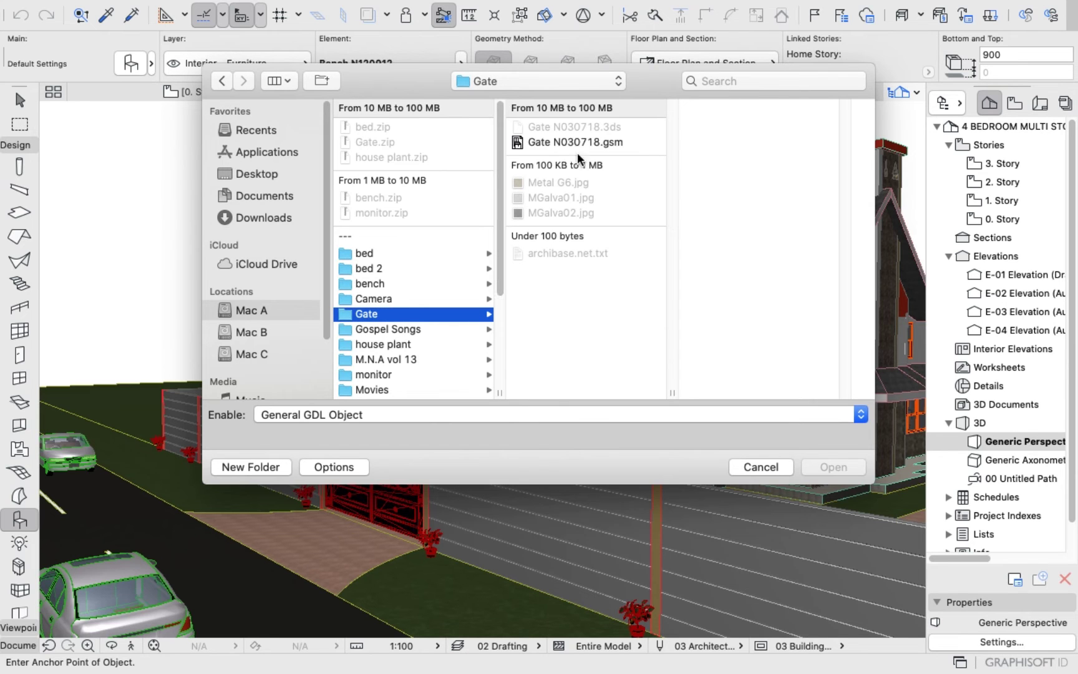
{"action": "left_click", "coordinate": [546, 141]}
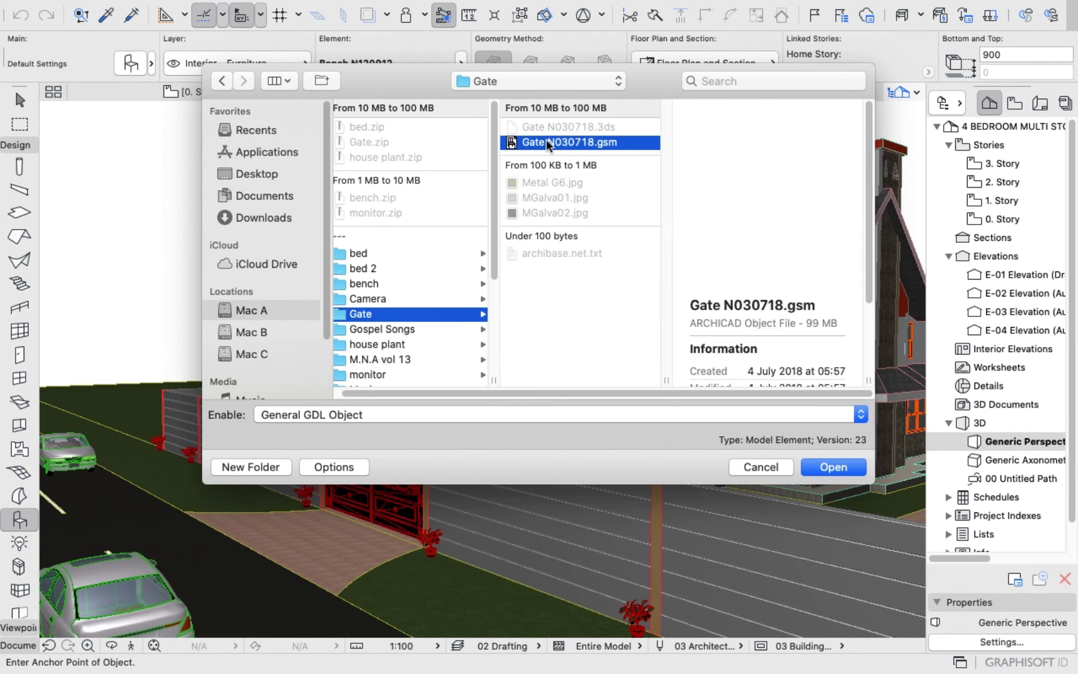
{"action": "left_click", "coordinate": [834, 466]}
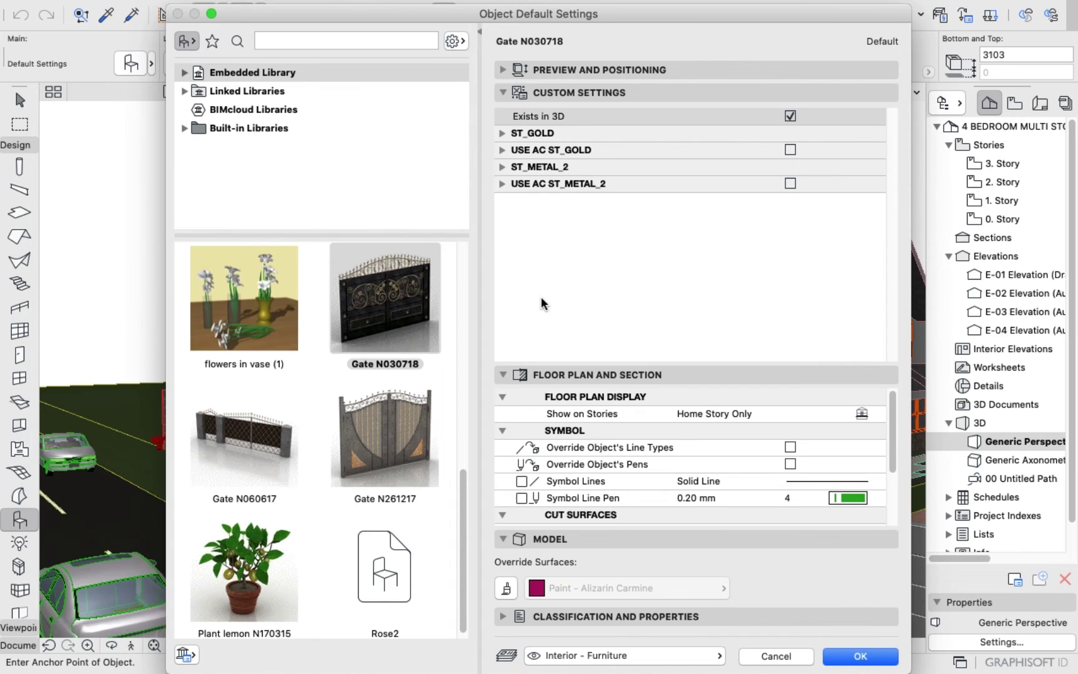
{"action": "mouse_move", "coordinate": [418, 319]}
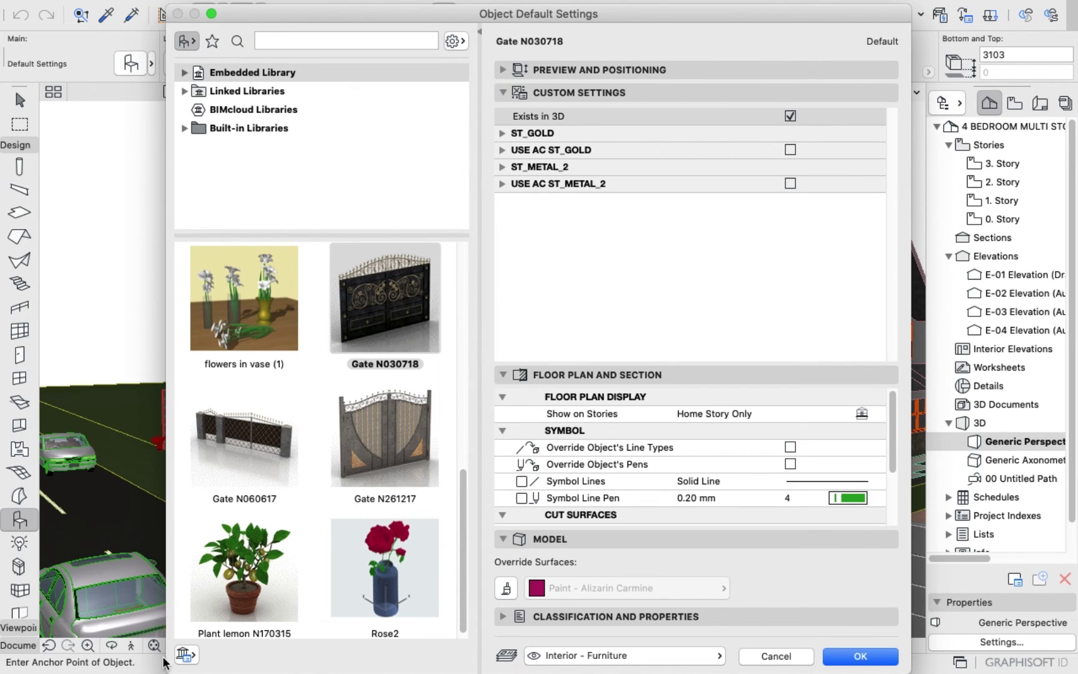
- Load the object Plant Scheffler flowerpot N300622.gsm from the house plant folder on the Mac A drive
{"action": "left_click", "coordinate": [185, 654]}
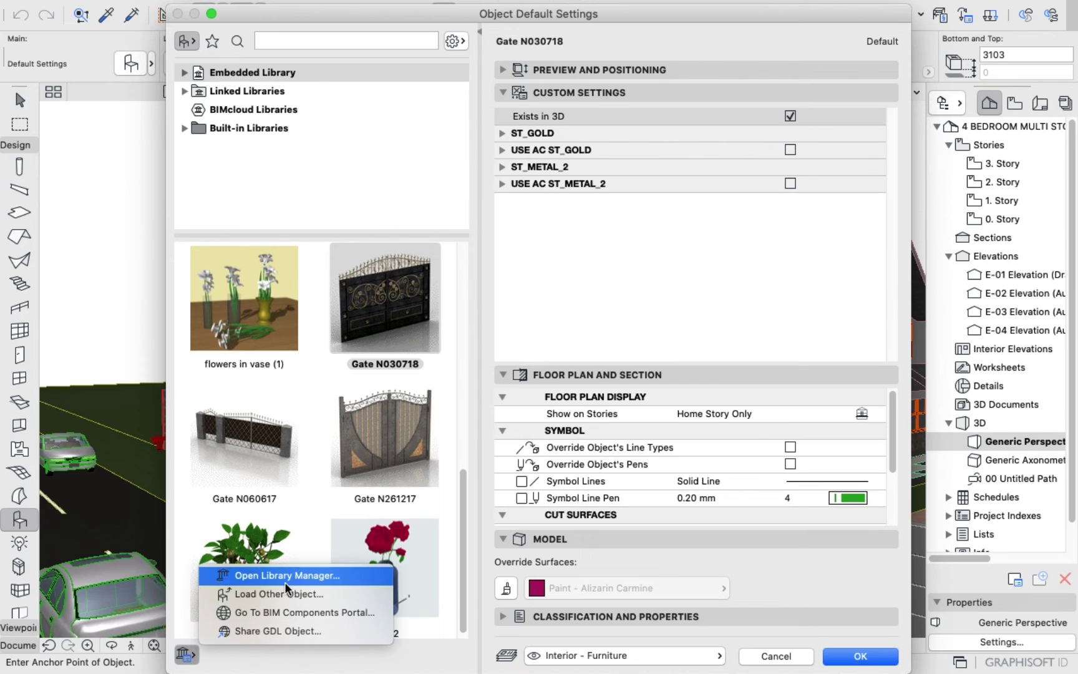
{"action": "key", "text": "Escape"}
{"action": "key", "text": "Return"}
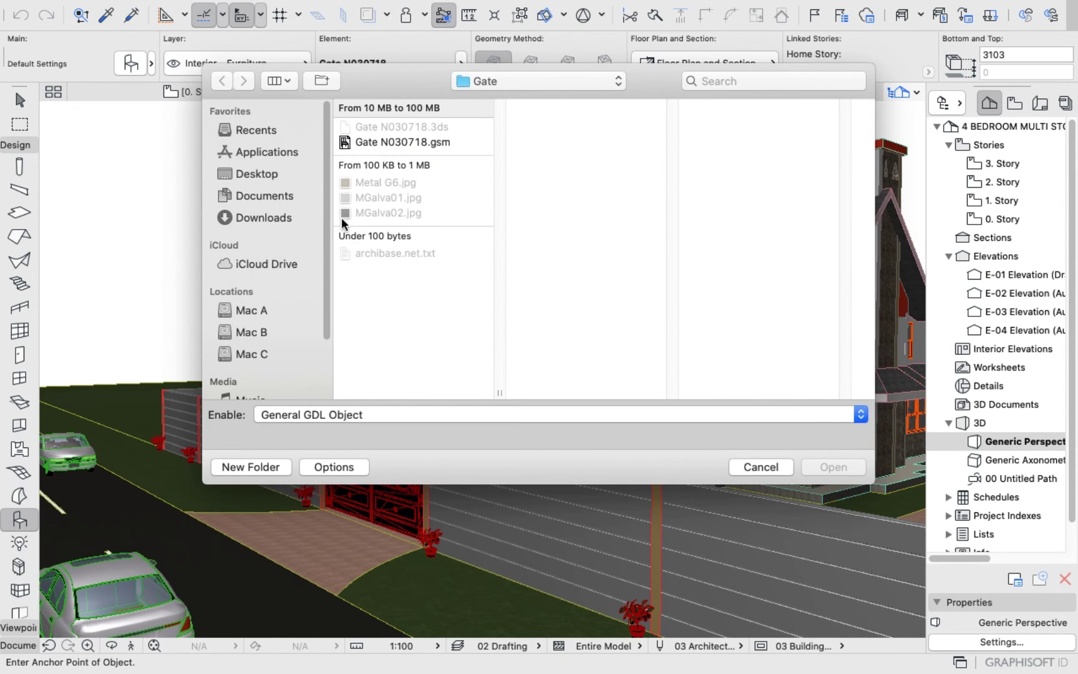
{"action": "left_click", "coordinate": [270, 311]}
{"action": "scroll", "coordinate": [397, 281], "scroll_direction": "down", "scroll_amount": 1}
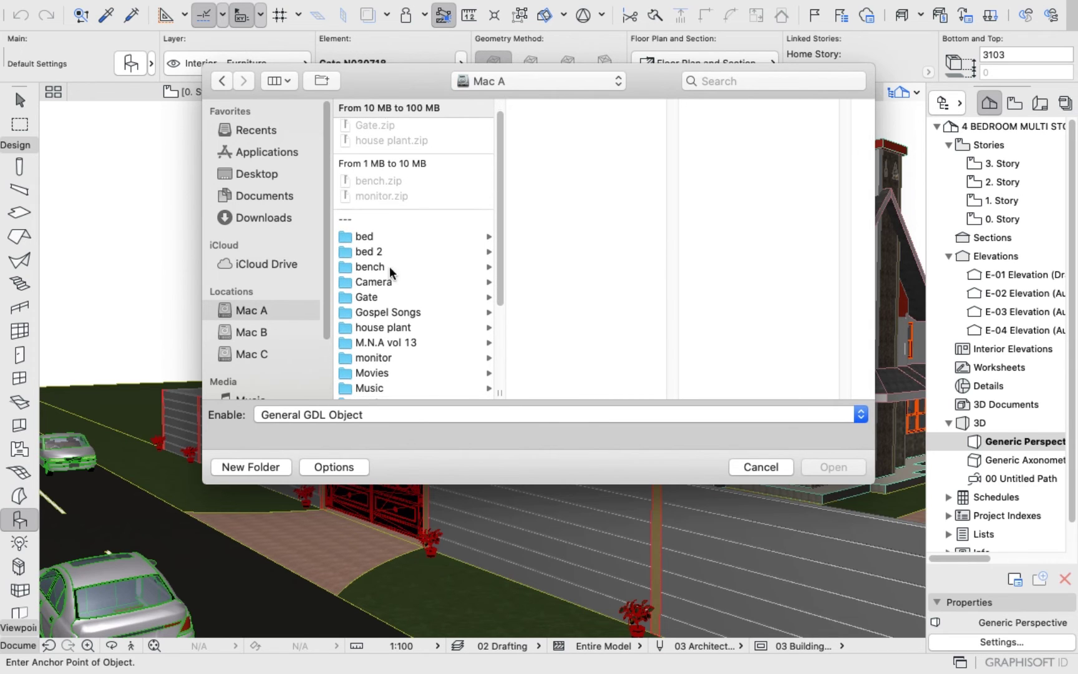
{"action": "scroll", "coordinate": [371, 232], "scroll_direction": "up", "scroll_amount": 1}
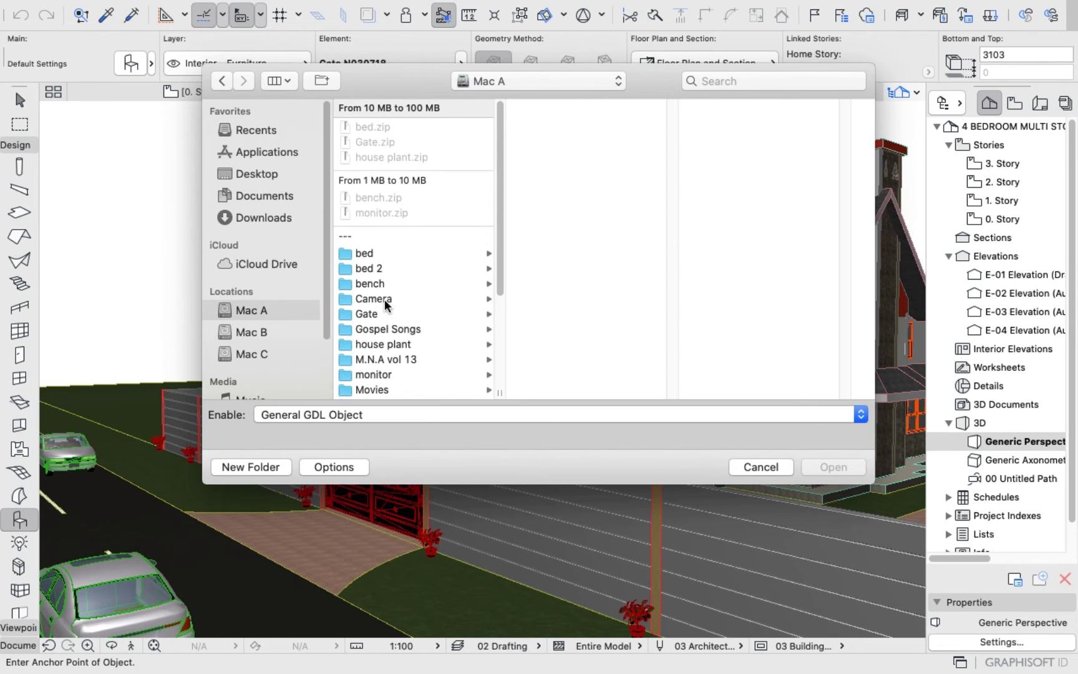
{"action": "scroll", "coordinate": [384, 303], "scroll_direction": "down", "scroll_amount": 2}
{"action": "scroll", "coordinate": [384, 301], "scroll_direction": "down", "scroll_amount": 5}
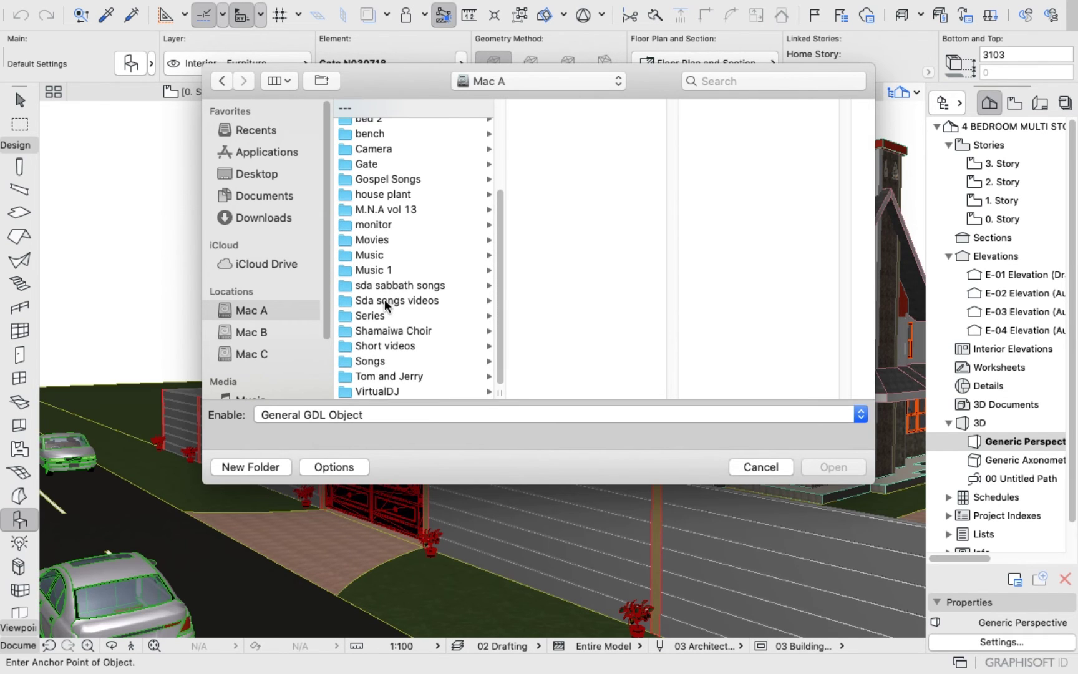
{"action": "scroll", "coordinate": [384, 303], "scroll_direction": "up", "scroll_amount": 7}
{"action": "scroll", "coordinate": [384, 303], "scroll_direction": "down", "scroll_amount": 4}
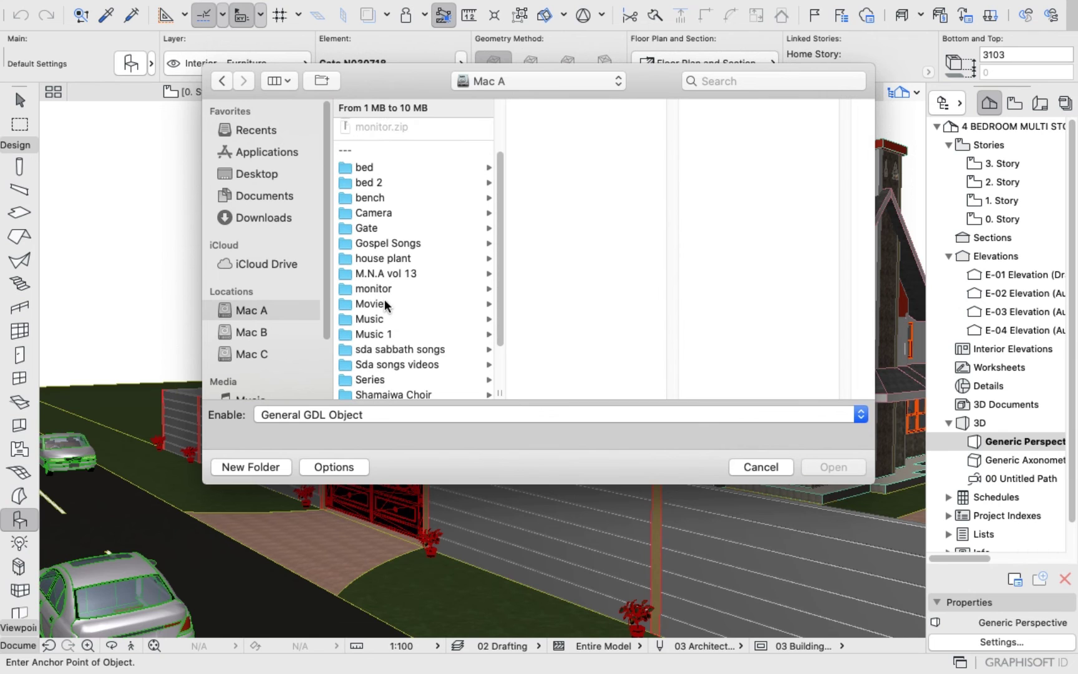
{"action": "scroll", "coordinate": [385, 303], "scroll_direction": "up", "scroll_amount": 1}
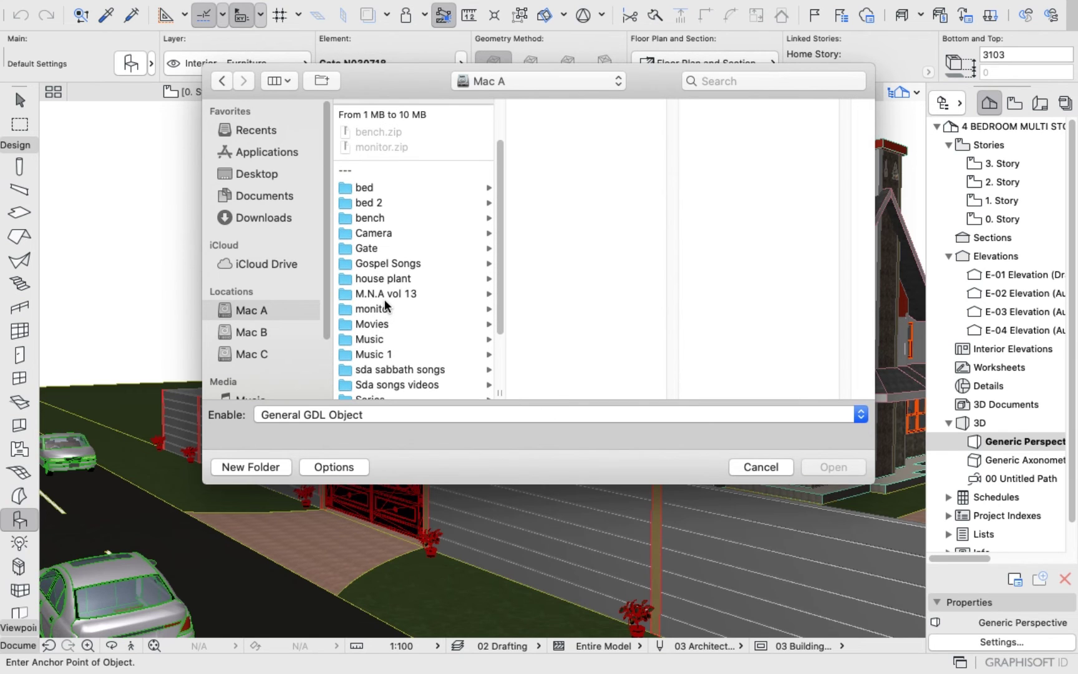
{"action": "scroll", "coordinate": [384, 301], "scroll_direction": "up", "scroll_amount": 1}
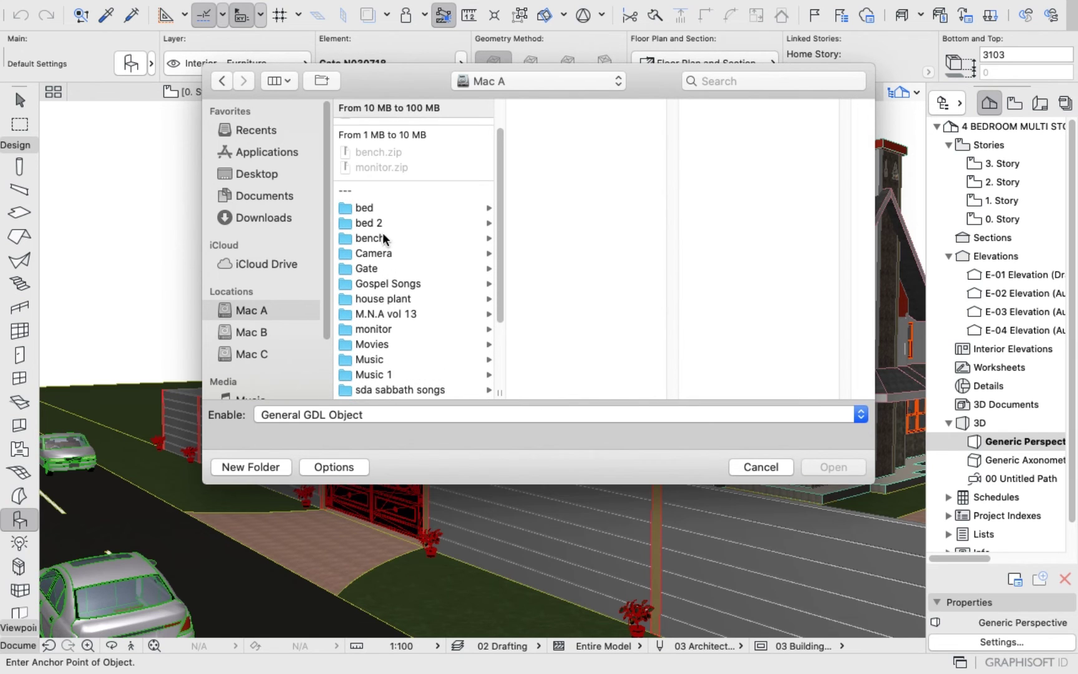
{"action": "left_click", "coordinate": [390, 298]}
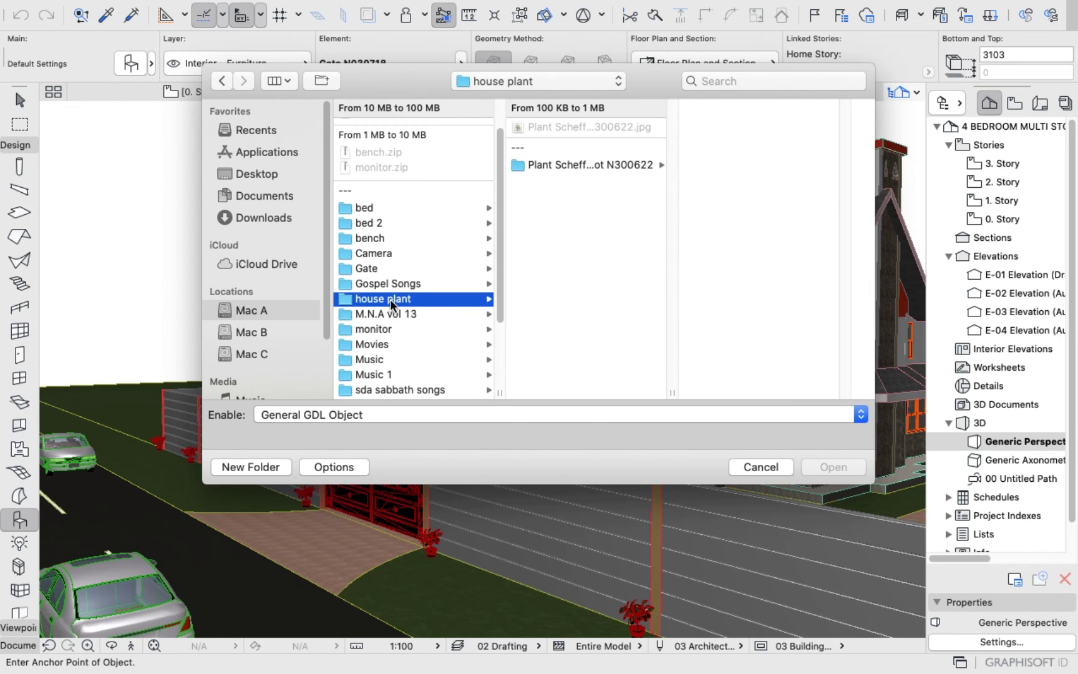
{"action": "left_click", "coordinate": [546, 162]}
{"action": "left_click", "coordinate": [727, 142]}
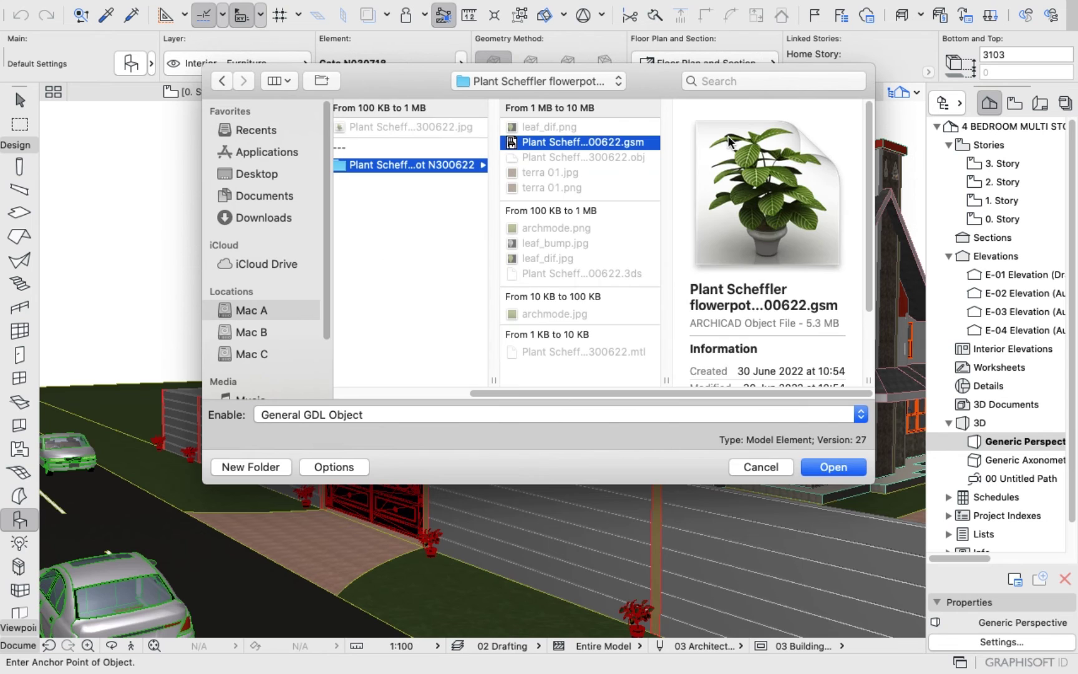
{"action": "left_click", "coordinate": [824, 467]}
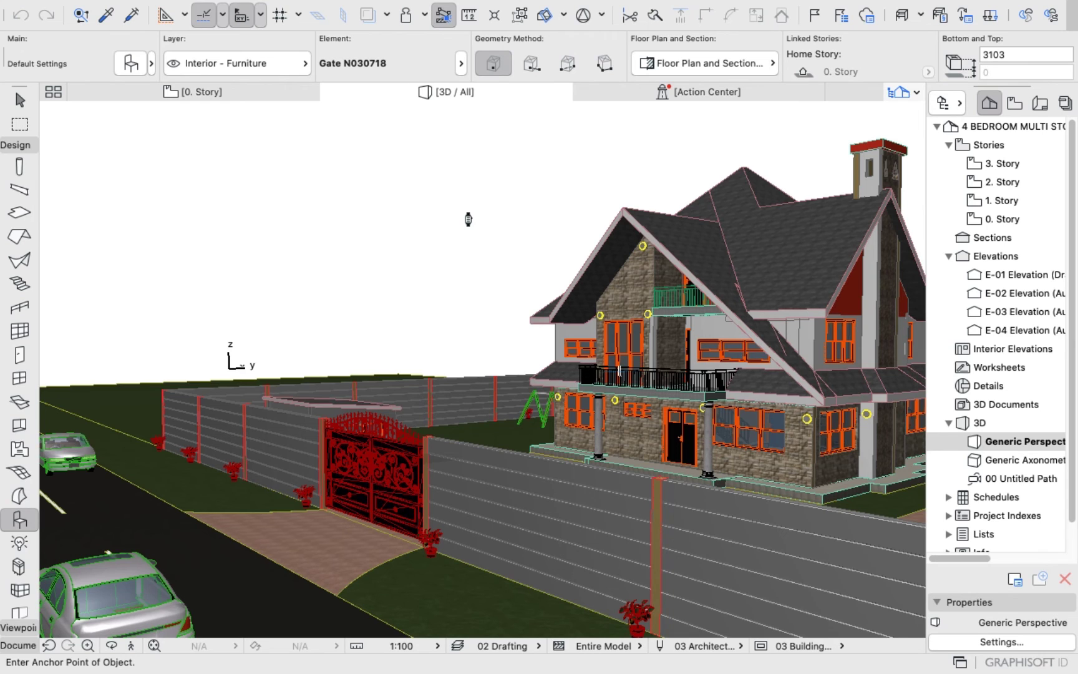
{"action": "left_click", "coordinate": [467, 219]}
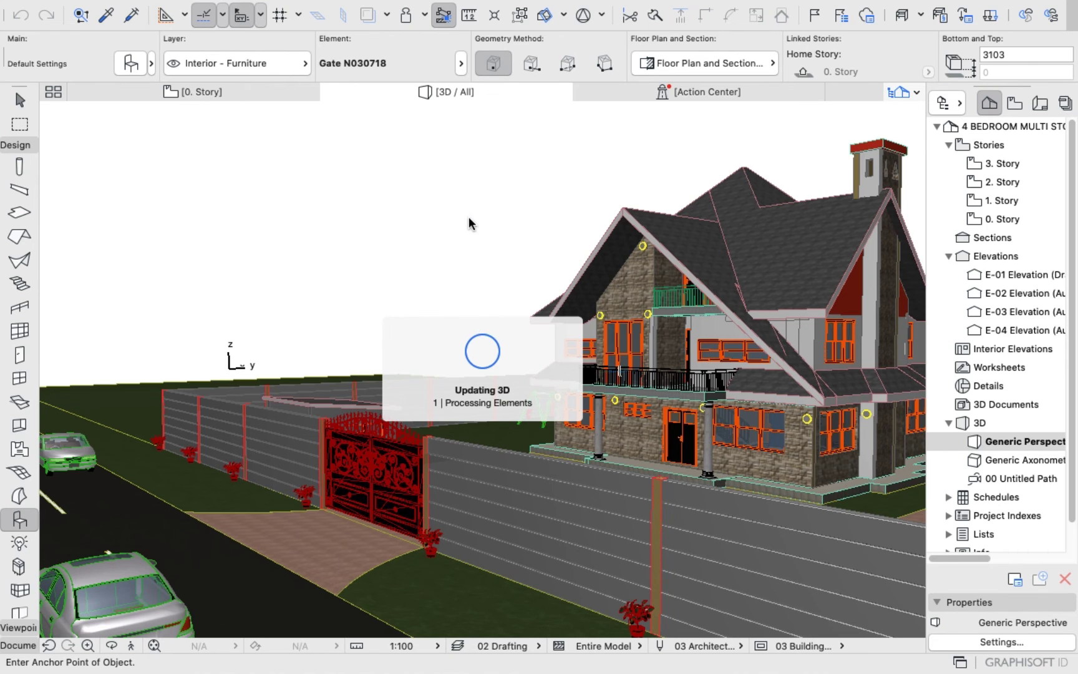
- Open the object default settings and select Plant Scheffler flowerpot N300622 among the Embedded Library objects
{"action": "key", "text": "super+t"}
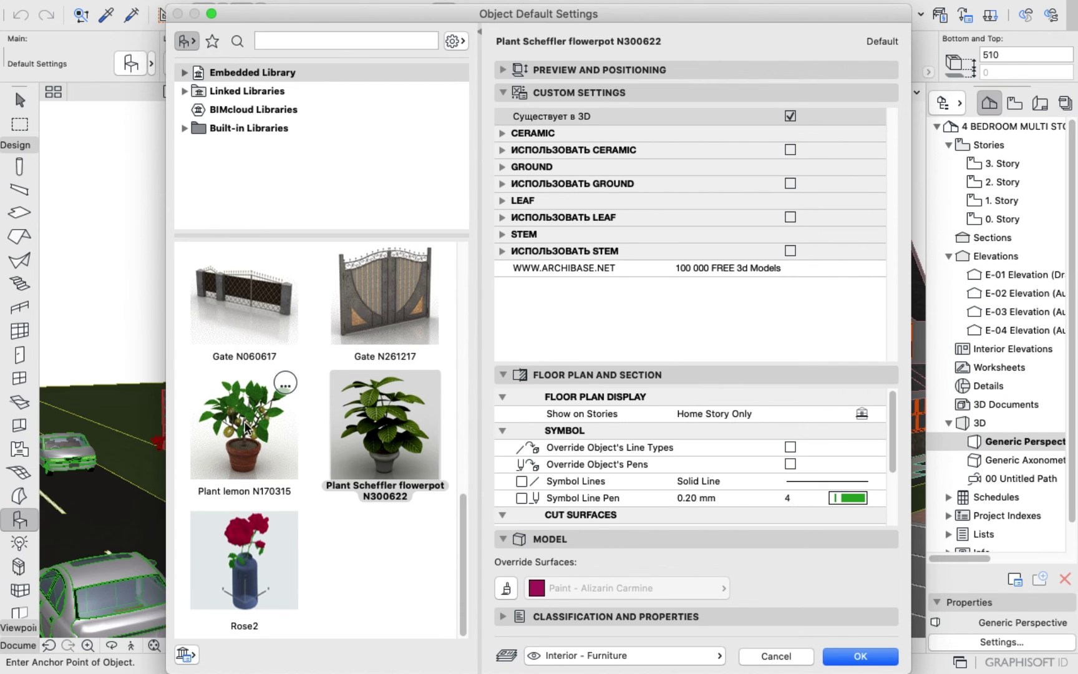
{"action": "scroll", "coordinate": [245, 429], "scroll_direction": "up", "scroll_amount": 5}
{"action": "scroll", "coordinate": [245, 430], "scroll_direction": "down", "scroll_amount": 5}
{"action": "scroll", "coordinate": [298, 527], "scroll_direction": "up", "scroll_amount": 3}
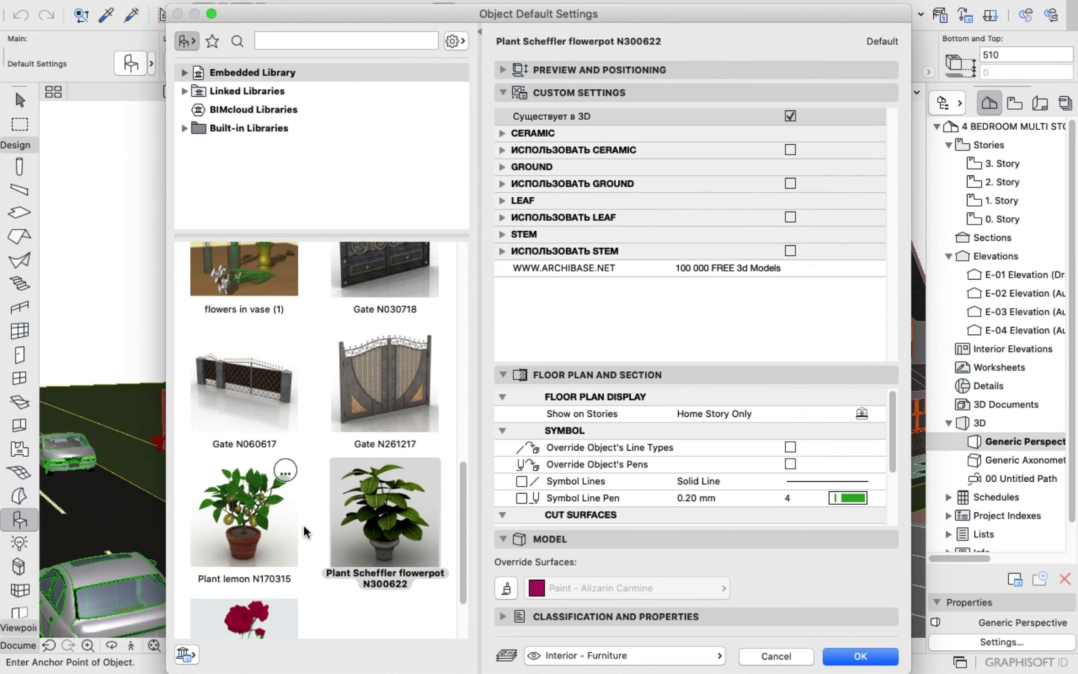
{"action": "scroll", "coordinate": [304, 524], "scroll_direction": "down", "scroll_amount": 2}
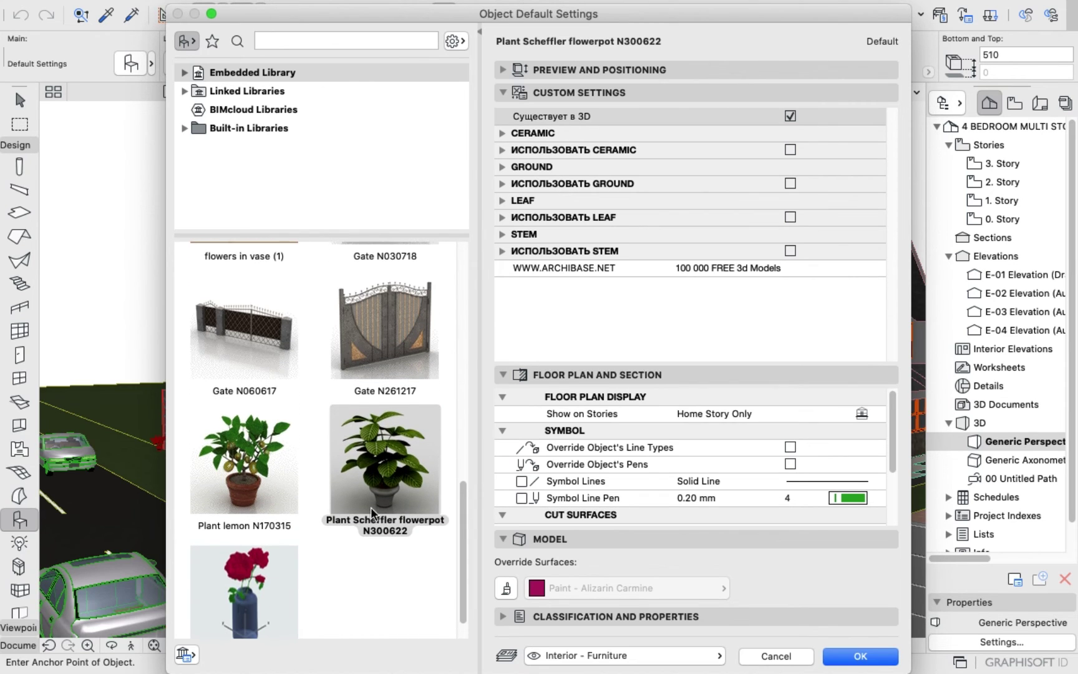
{"action": "left_click", "coordinate": [387, 477]}
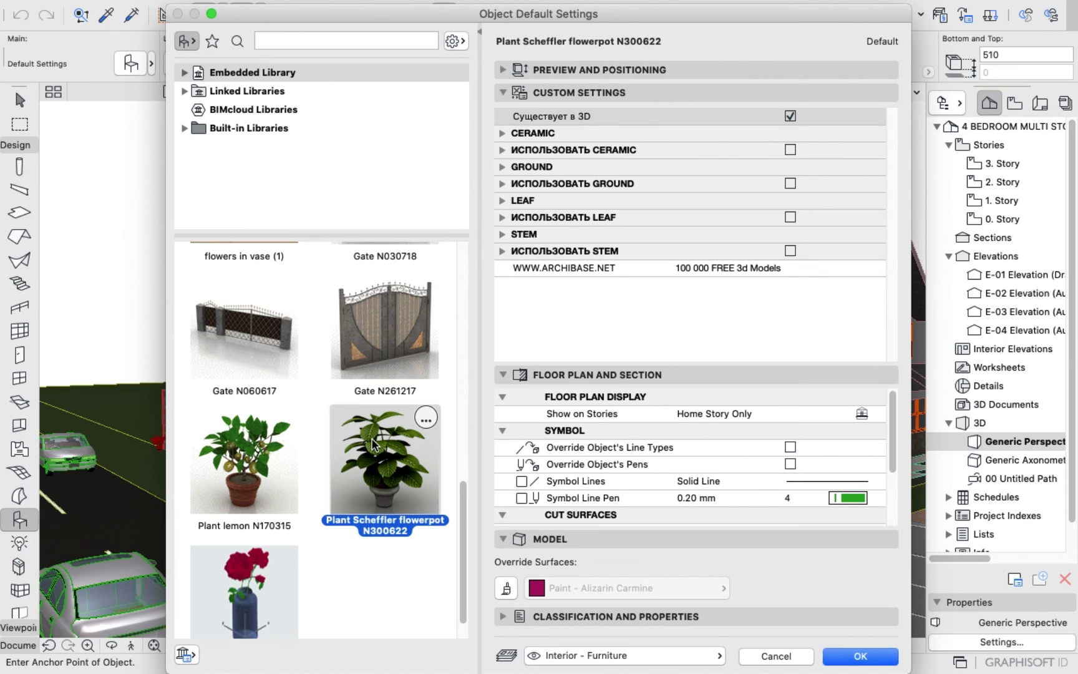
- Set the flowerpot's elevation to Project Zero to -300 in its positioning settings and accept the object settings
{"action": "left_click", "coordinate": [501, 70], "text": "alt"}
{"action": "left_click", "coordinate": [502, 70]}
{"action": "left_click", "coordinate": [501, 70]}
{"action": "left_click", "coordinate": [501, 70]}
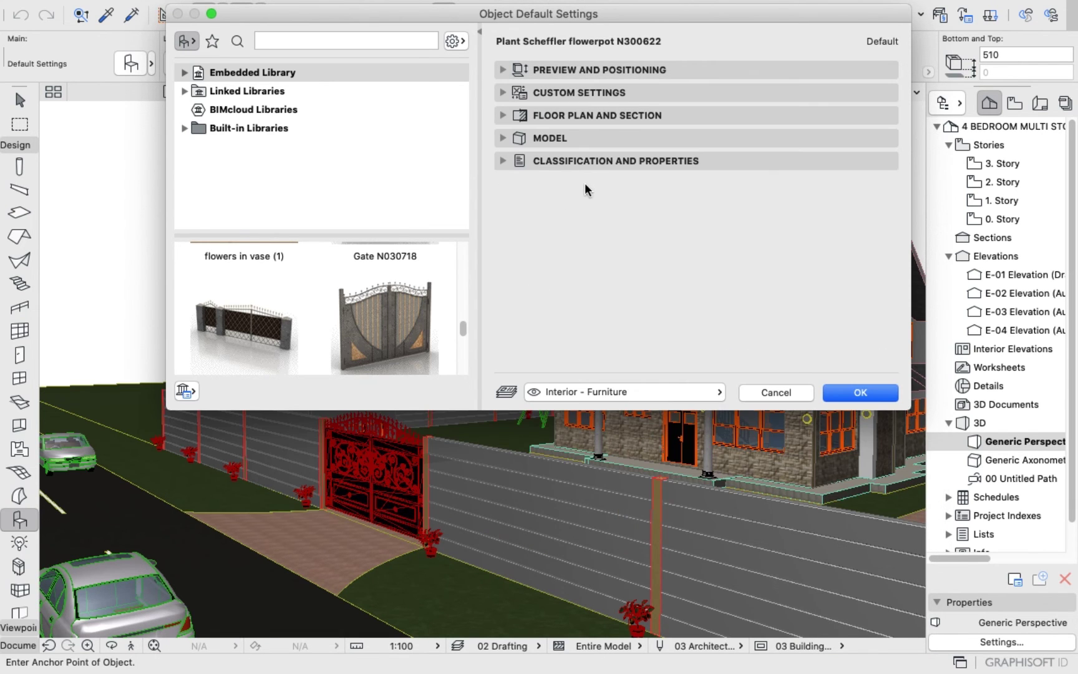
{"action": "left_click", "coordinate": [503, 71]}
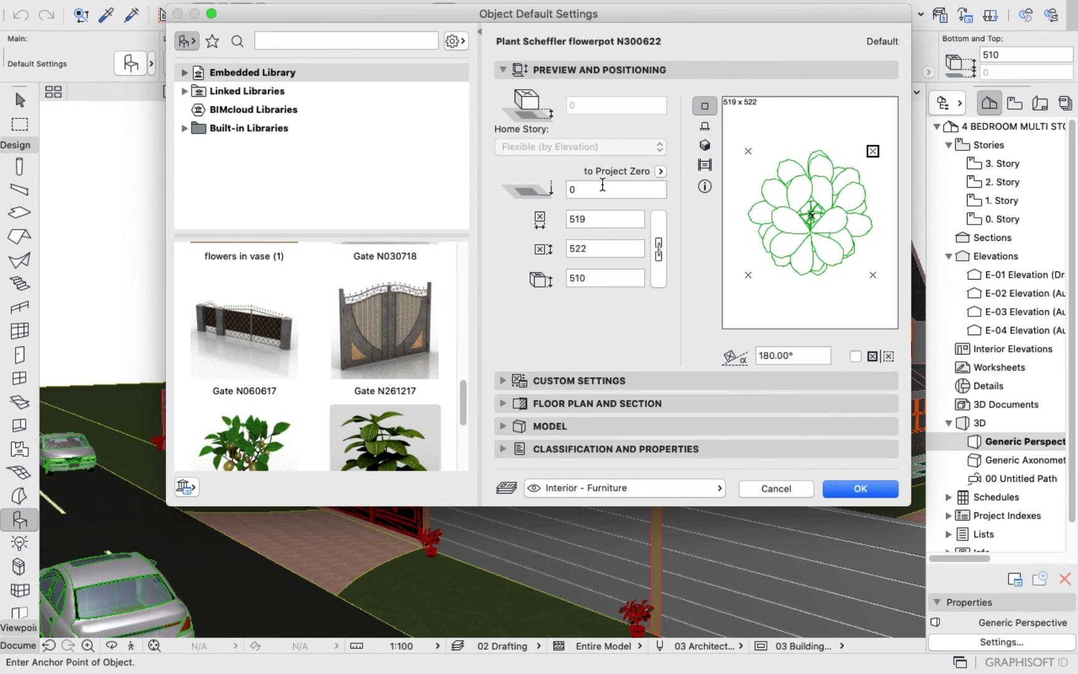
{"action": "left_click", "coordinate": [602, 185]}
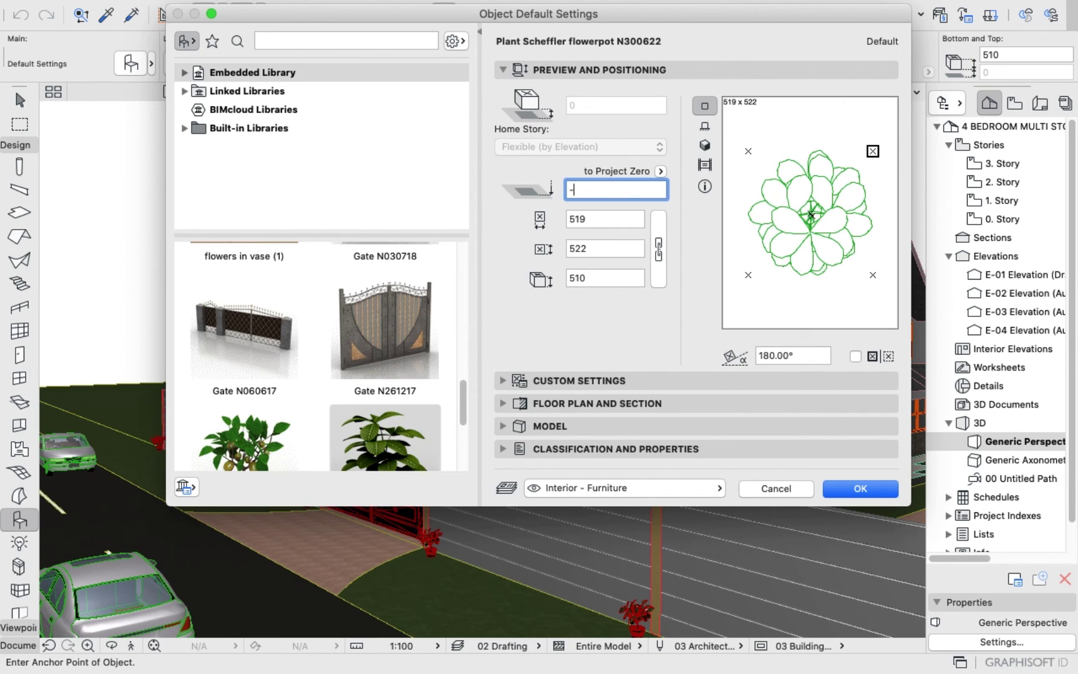
{"action": "type", "text": "-300"}
{"action": "left_click", "coordinate": [852, 491]}
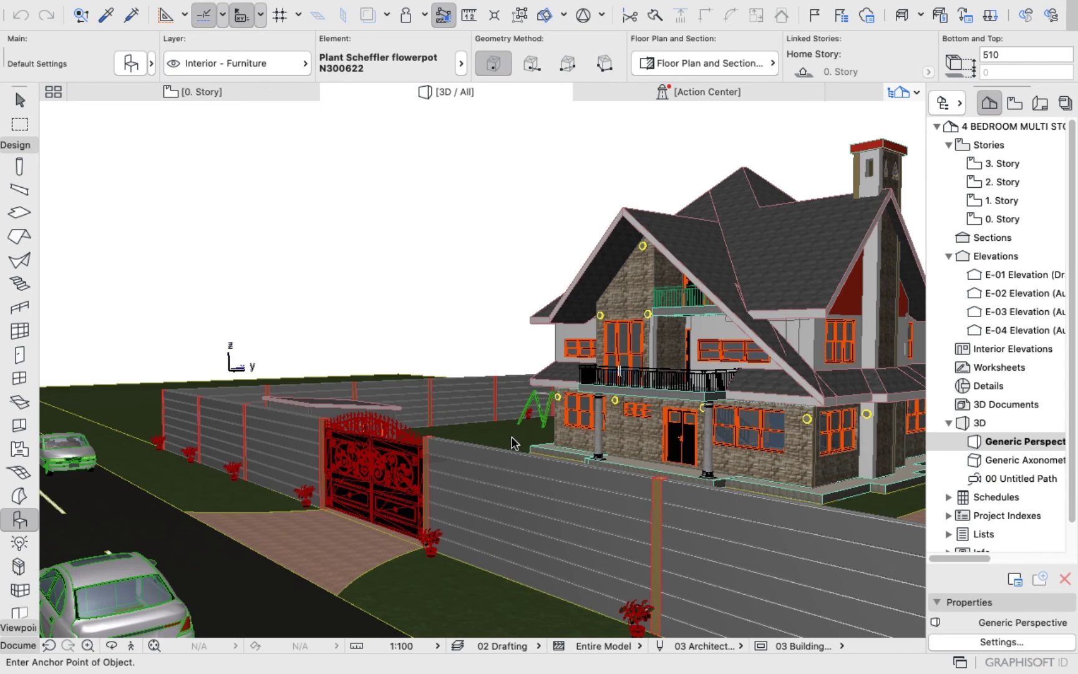
- Place a Plant Scheffler flowerpot on the 0. Story floor plan, just outside the entry porch near its left column
{"action": "scroll", "coordinate": [374, 368], "scroll_direction": "up", "scroll_amount": 2}
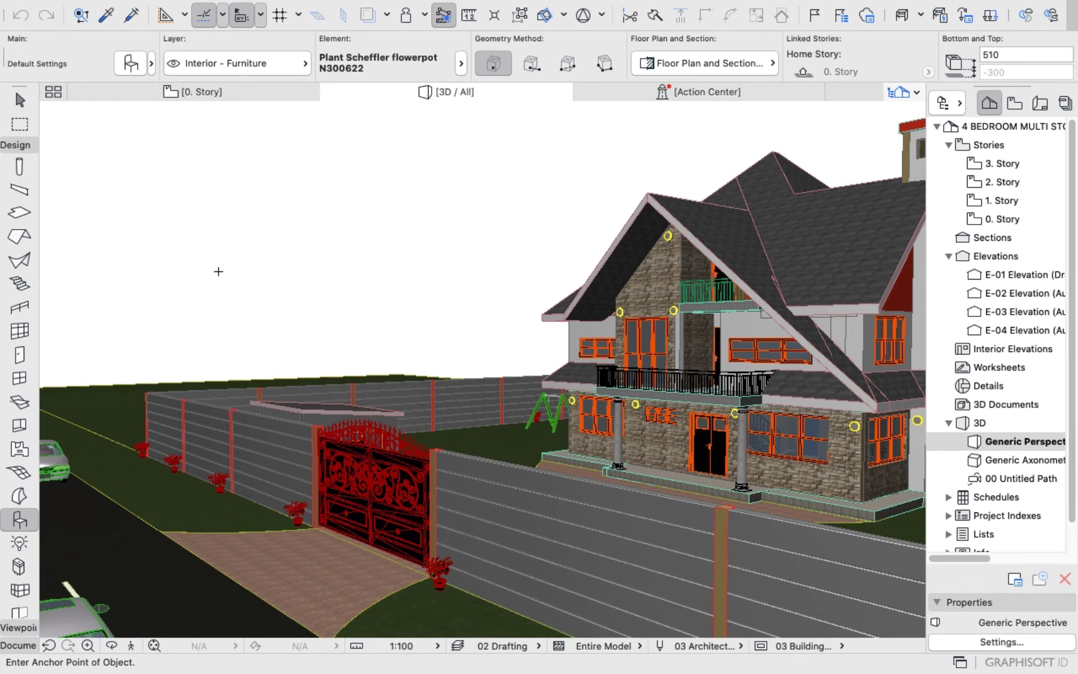
{"action": "left_click", "coordinate": [204, 94]}
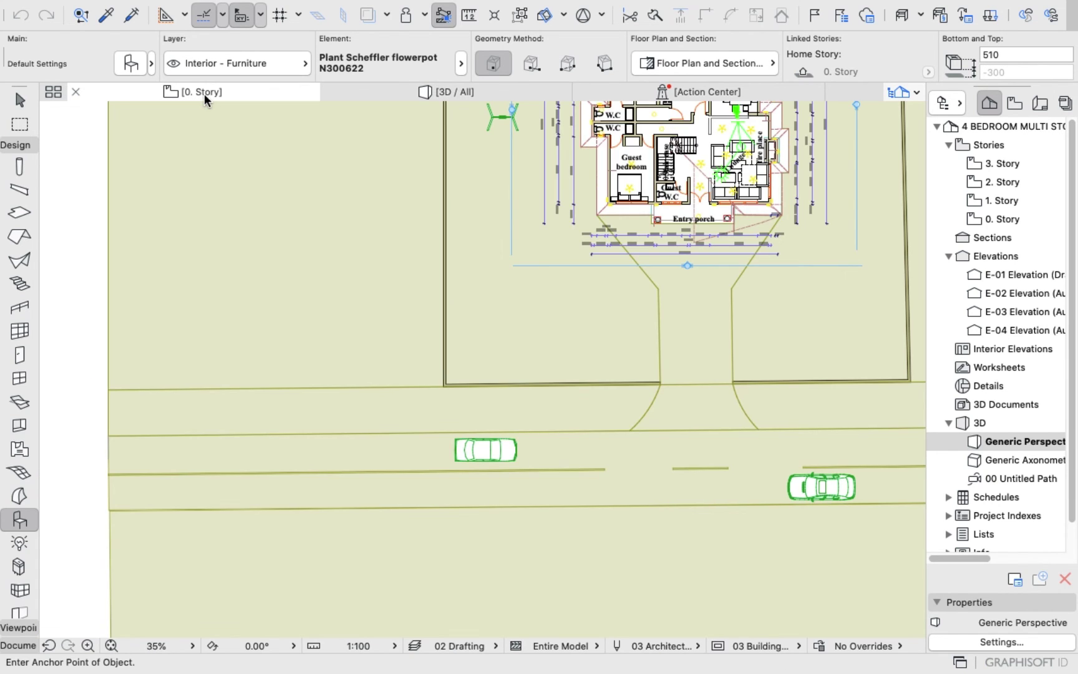
{"action": "scroll", "coordinate": [557, 300], "scroll_direction": "up", "scroll_amount": 5}
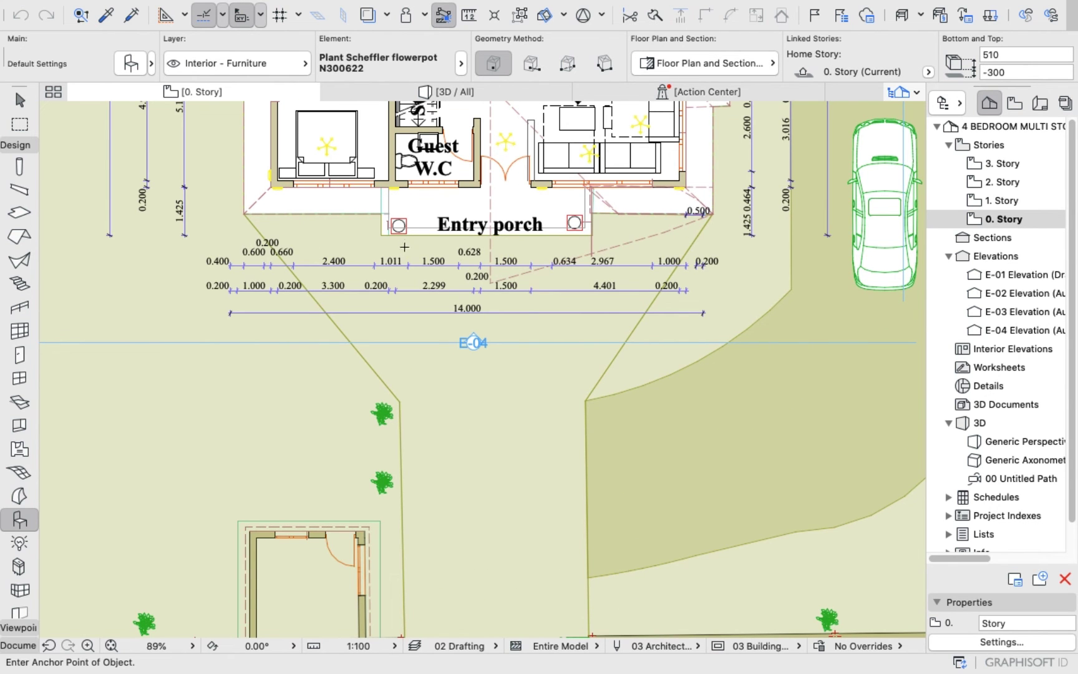
{"action": "scroll", "coordinate": [404, 247], "scroll_direction": "up", "scroll_amount": 6}
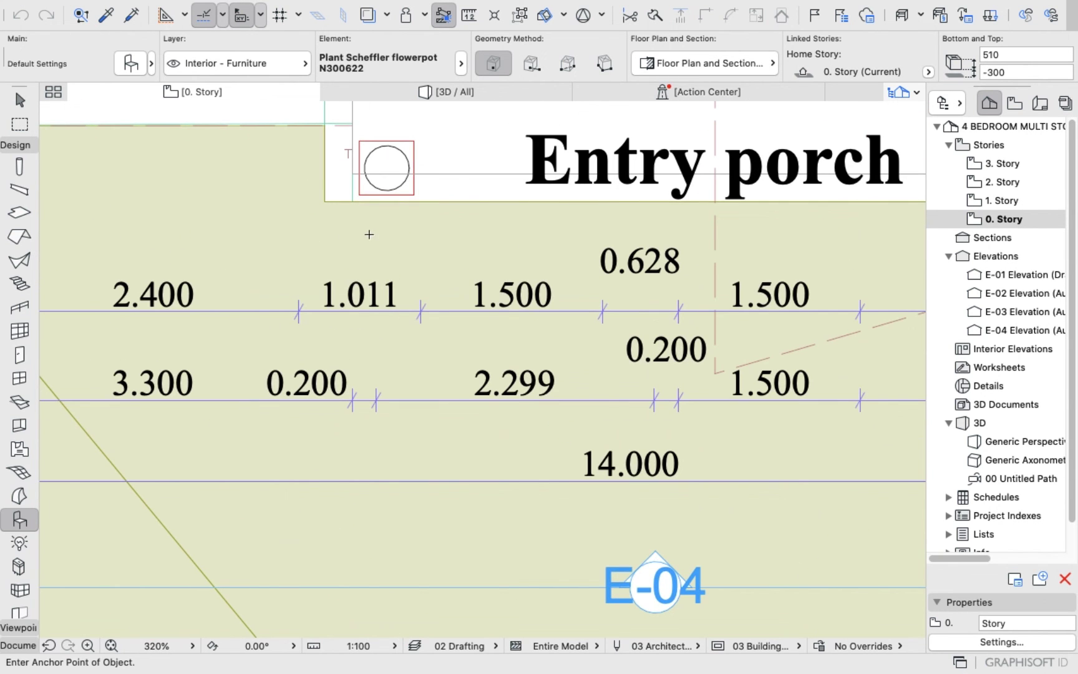
{"action": "scroll", "coordinate": [349, 269], "scroll_direction": "up", "scroll_amount": 3}
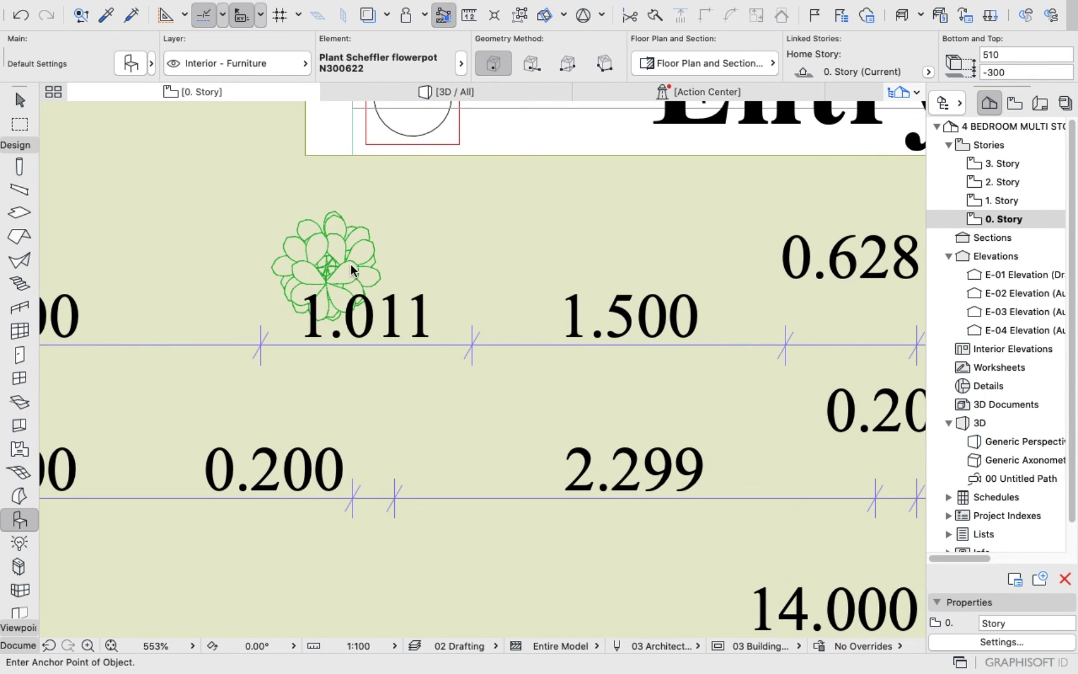
- Move the placed flowerpot by its centre closer to the porch edge, in front of the left column, and deselect it
{"action": "left_click", "coordinate": [351, 269]}
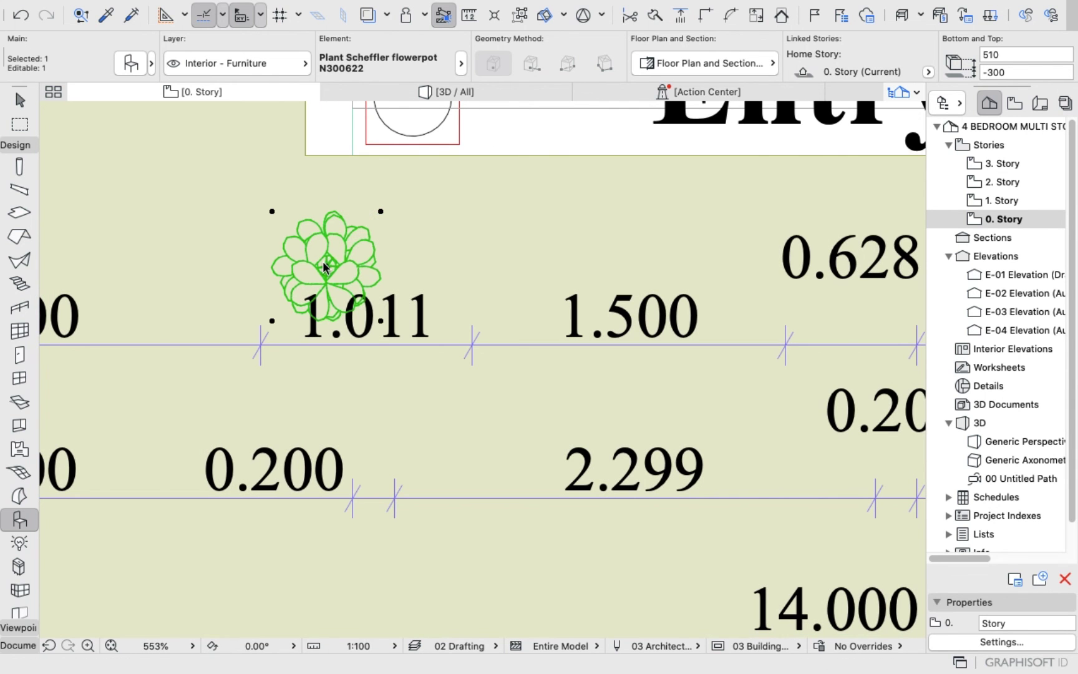
{"action": "left_click", "coordinate": [324, 267]}
{"action": "left_click", "coordinate": [383, 241]}
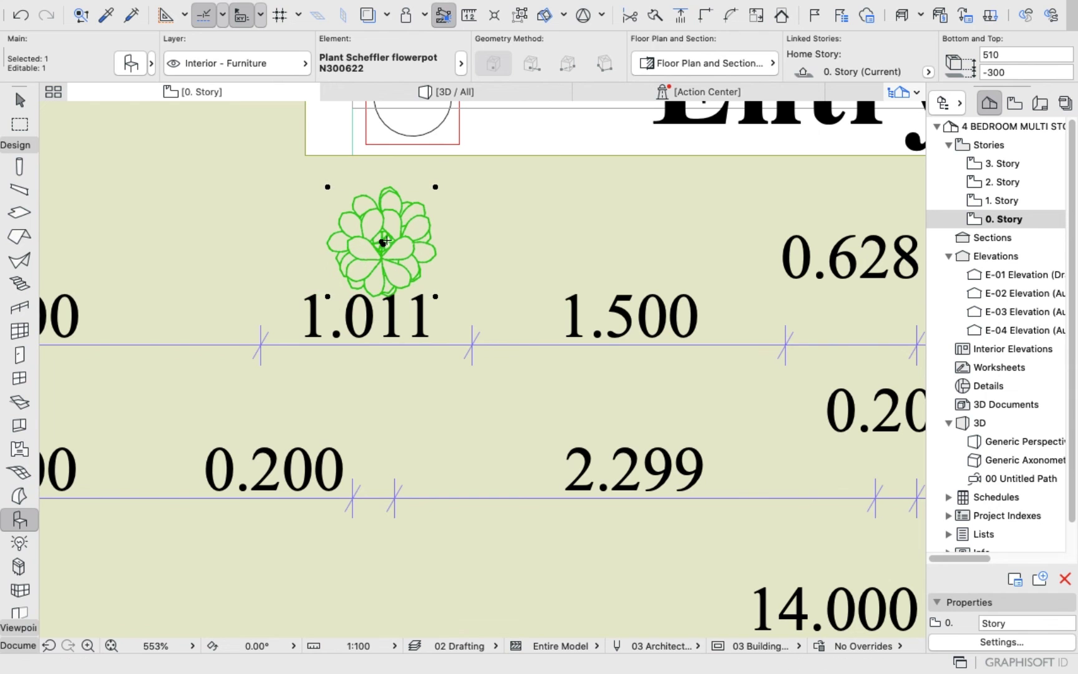
{"action": "scroll", "coordinate": [461, 237], "scroll_direction": "down", "scroll_amount": 5}
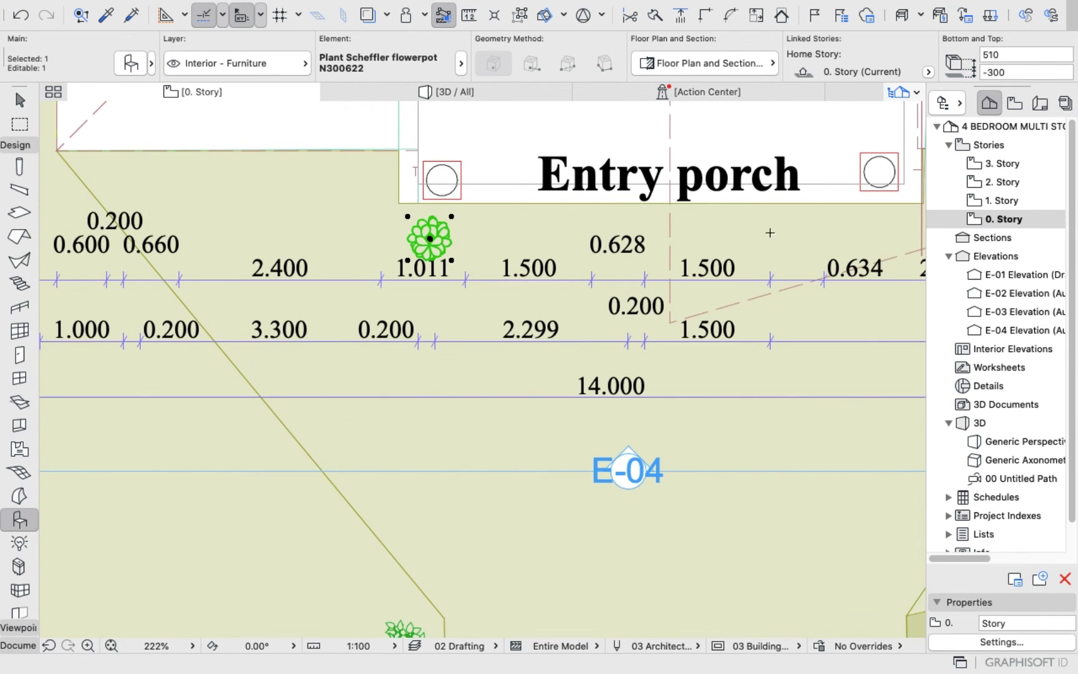
{"action": "key", "text": "Escape"}
- Try placing a second flowerpot outside the entry porch near its right column, and undo that placement
{"action": "scroll", "coordinate": [739, 244], "scroll_direction": "down", "scroll_amount": 3}
{"action": "scroll", "coordinate": [852, 240], "scroll_direction": "up", "scroll_amount": 4}
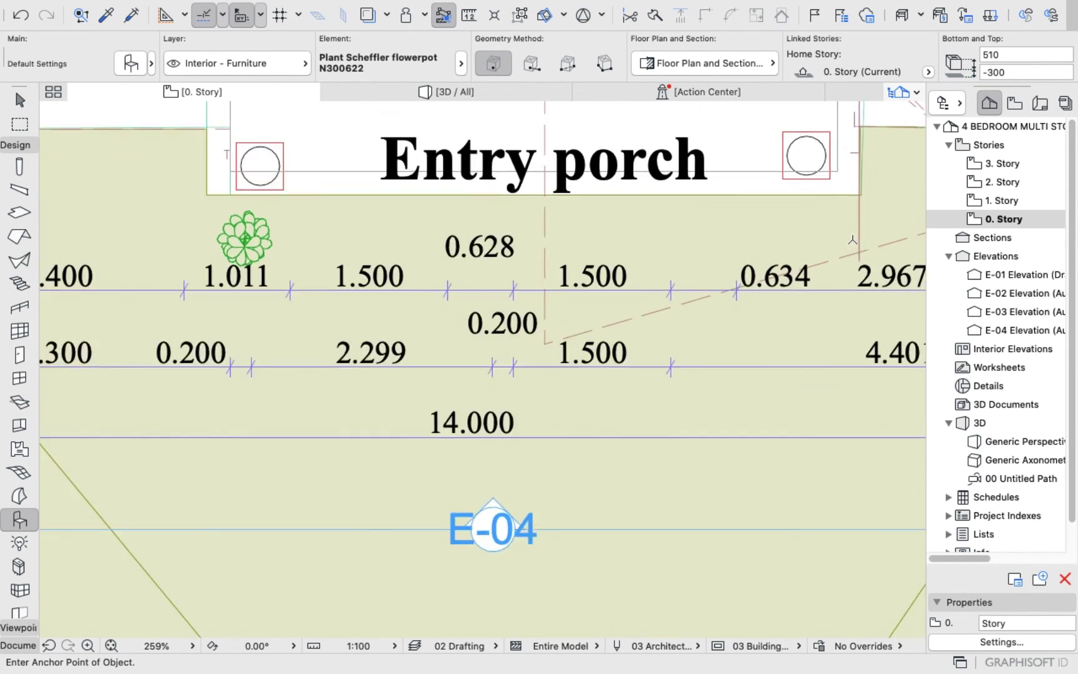
{"action": "scroll", "coordinate": [852, 239], "scroll_direction": "up", "scroll_amount": 2}
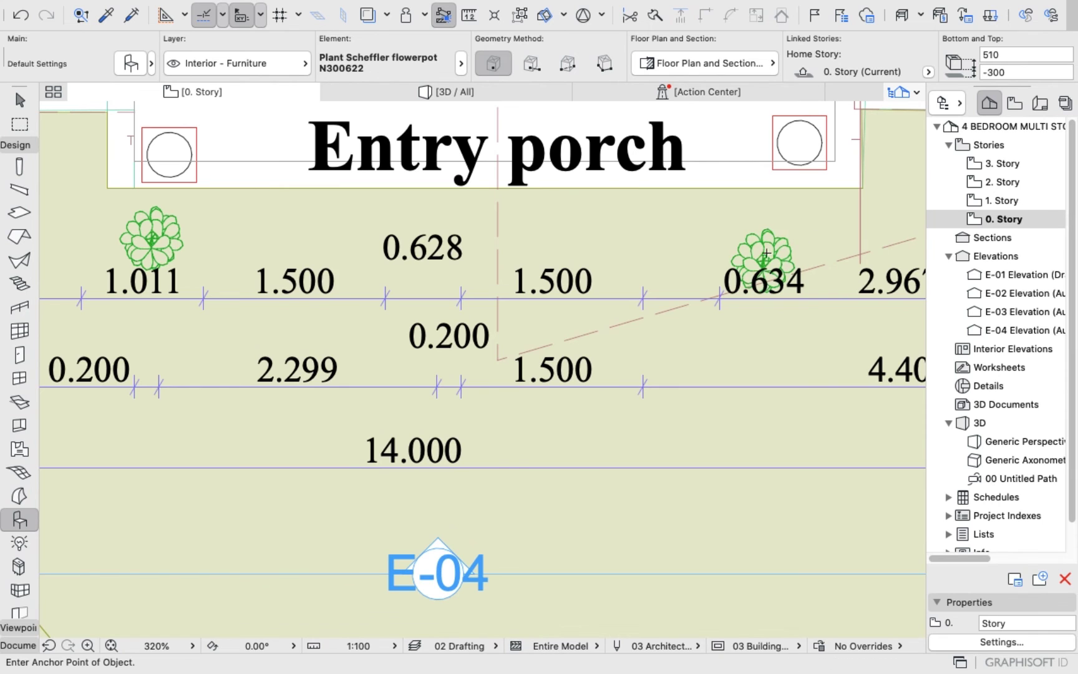
{"action": "left_click", "coordinate": [766, 253]}
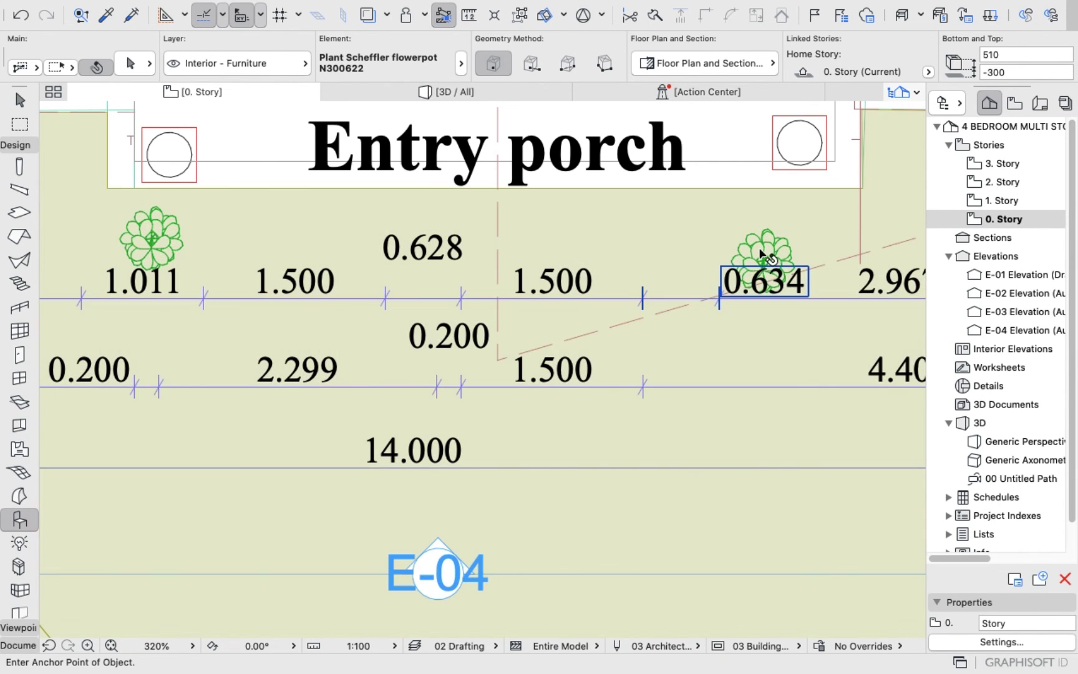
{"action": "key", "text": "Escape"}
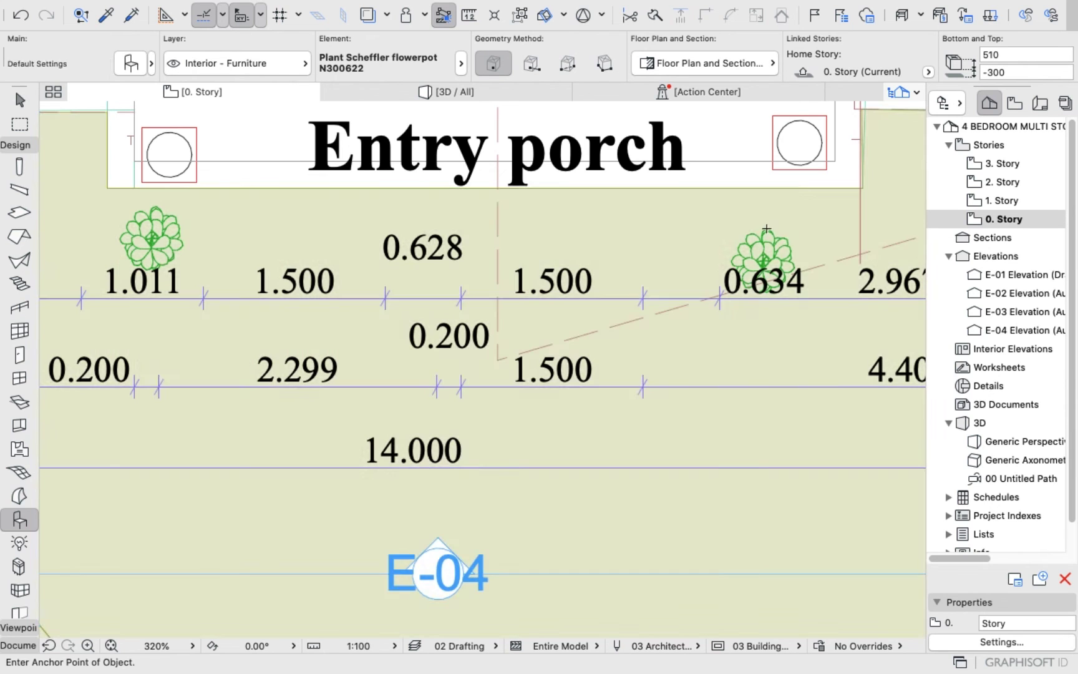
{"action": "key", "text": "shift"}
{"action": "key", "text": "super+z"}
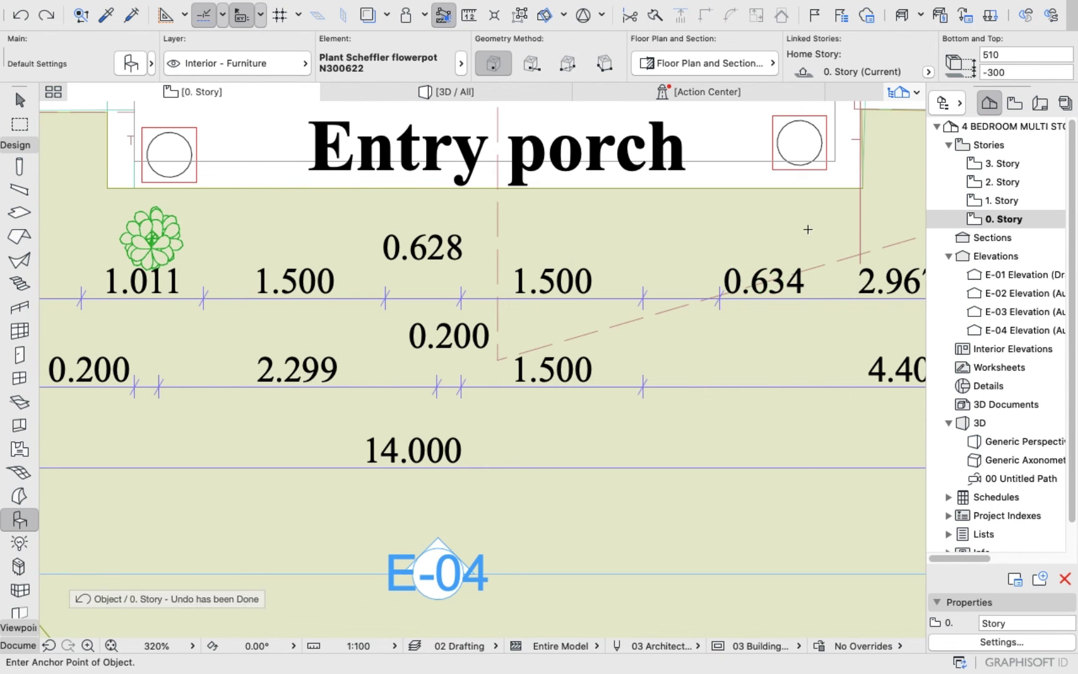
- Place the second flowerpot outside the entry porch, slightly closer to the right column
{"action": "left_click", "coordinate": [808, 230]}
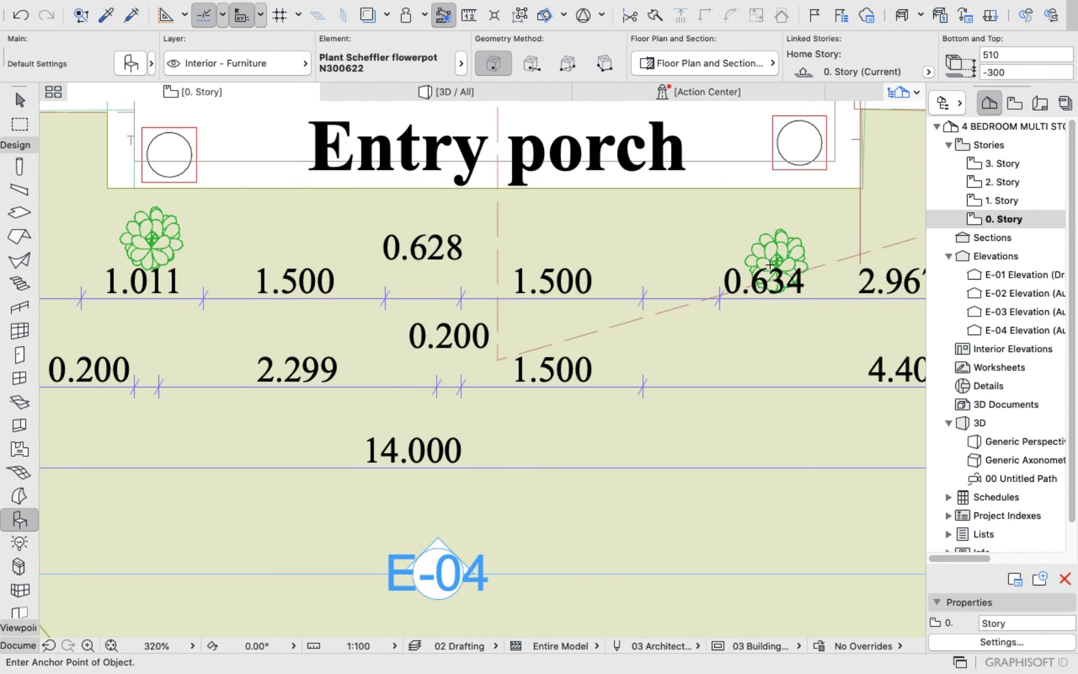
{"action": "scroll", "coordinate": [771, 265], "scroll_direction": "up", "scroll_amount": 10}
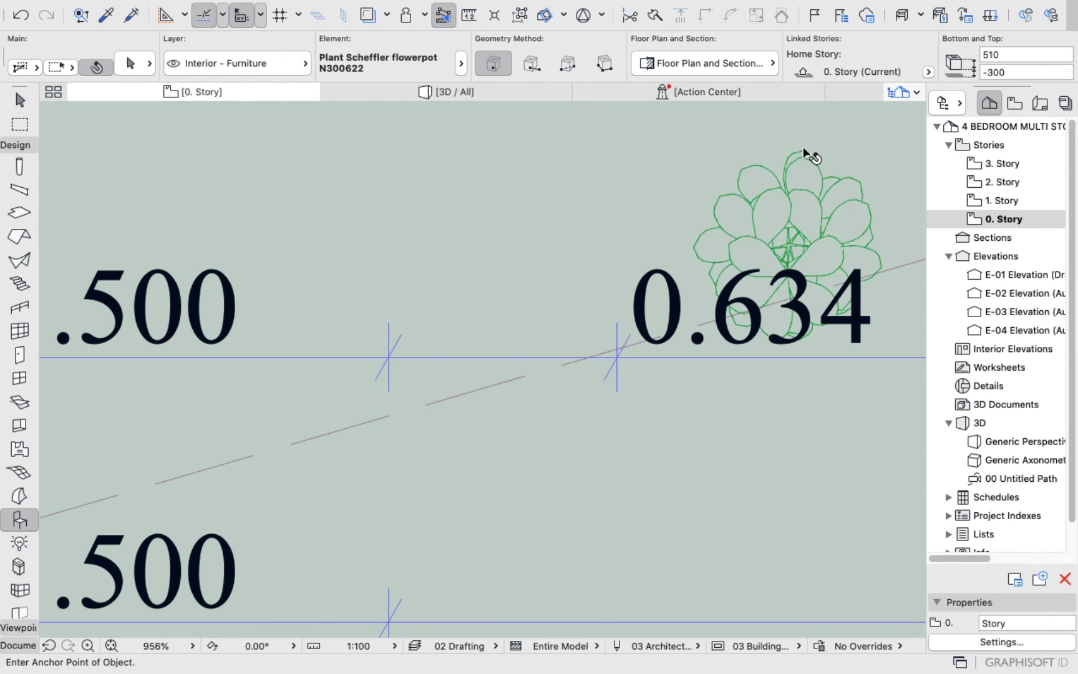
- Undo the placement of the second flowerpot near the entry porch's right column
{"action": "scroll", "coordinate": [782, 207], "scroll_direction": "down", "scroll_amount": 15}
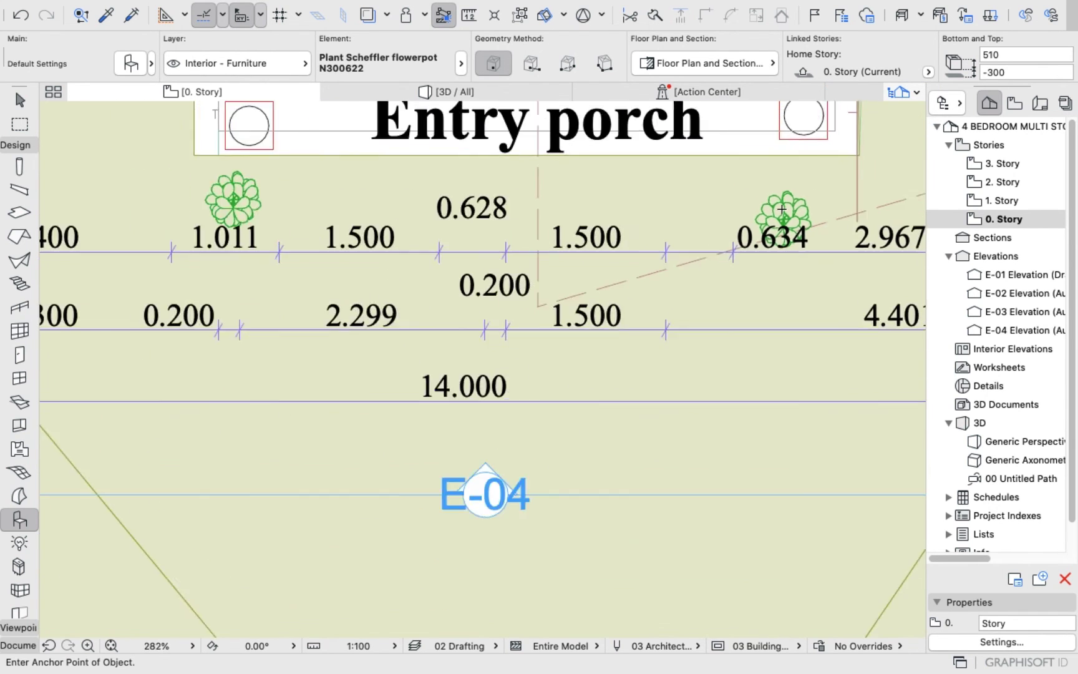
{"action": "scroll", "coordinate": [782, 209], "scroll_direction": "down", "scroll_amount": 1}
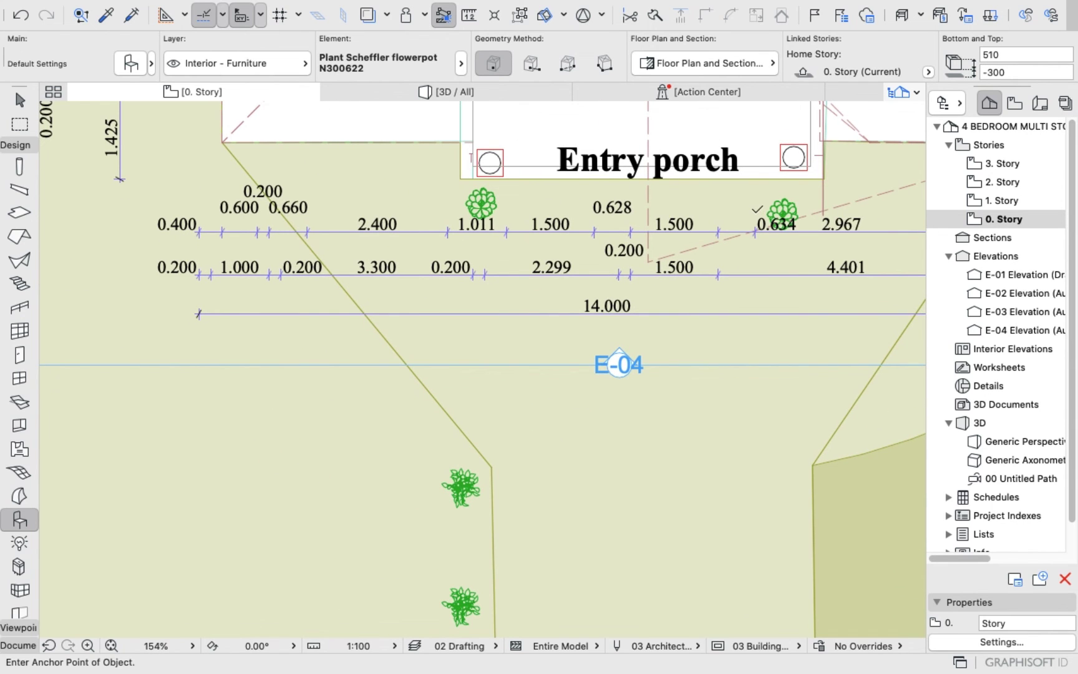
{"action": "key", "text": "super+z"}
- Drag a copy of the flowerpot by the left column about 5464 mm horizontally to the porch's right column, and deselect it
{"action": "left_click", "coordinate": [481, 204], "text": "shift"}
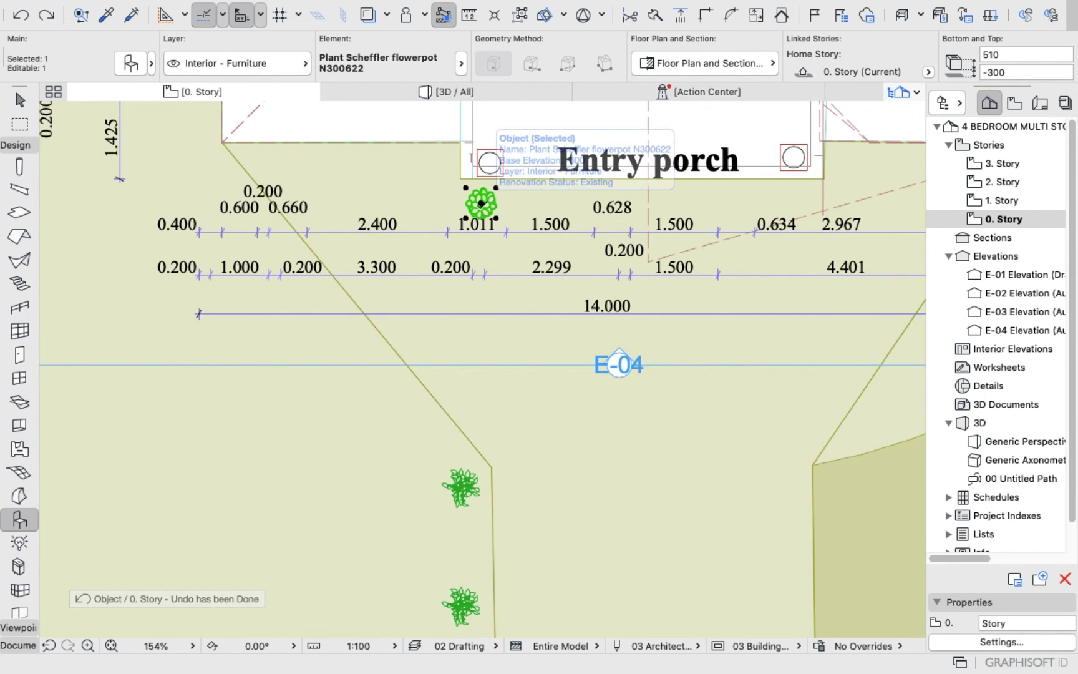
{"action": "right_click", "coordinate": [481, 203]}
{"action": "mouse_move", "coordinate": [553, 398]}
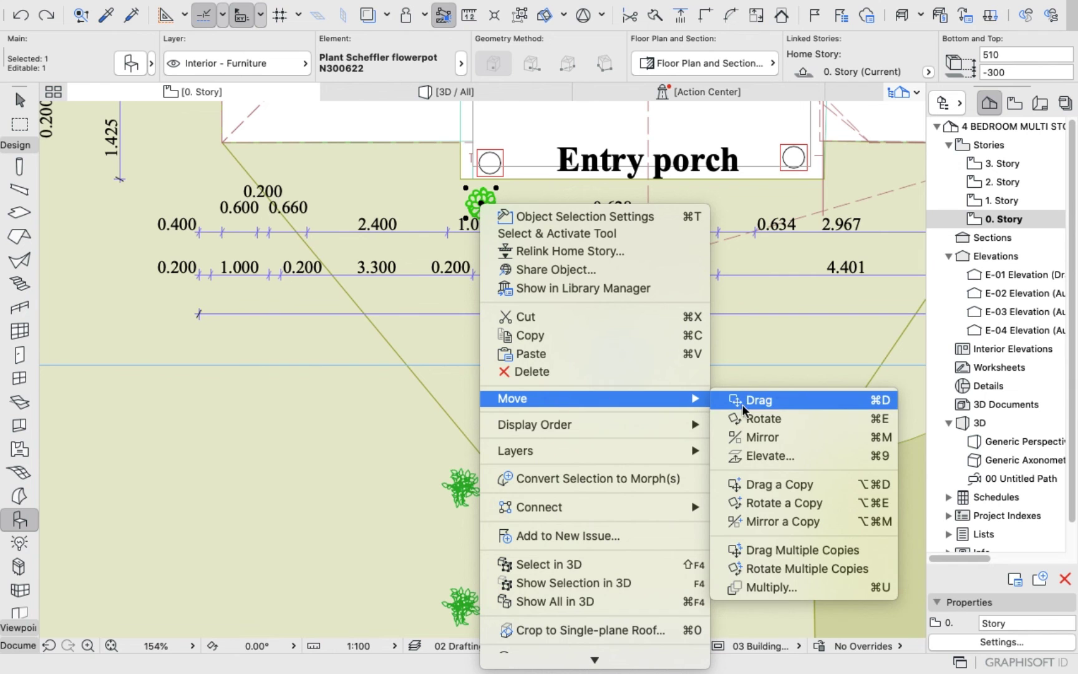
{"action": "left_click", "coordinate": [760, 485]}
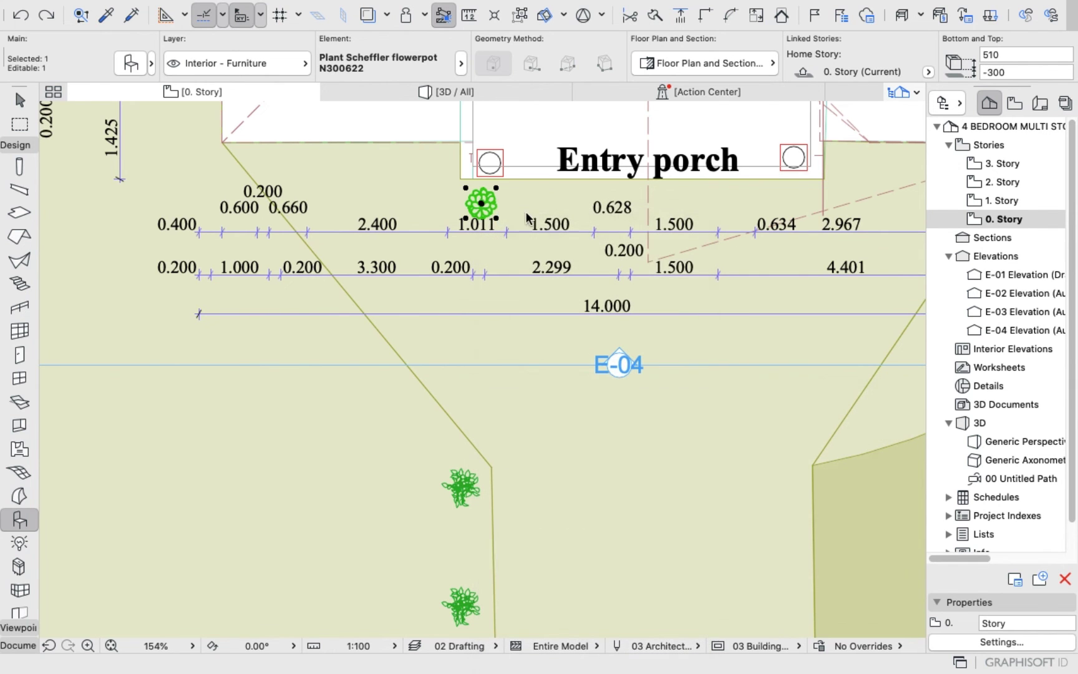
{"action": "left_click", "coordinate": [487, 209]}
{"action": "scroll", "coordinate": [804, 206], "scroll_direction": "up", "scroll_amount": 3}
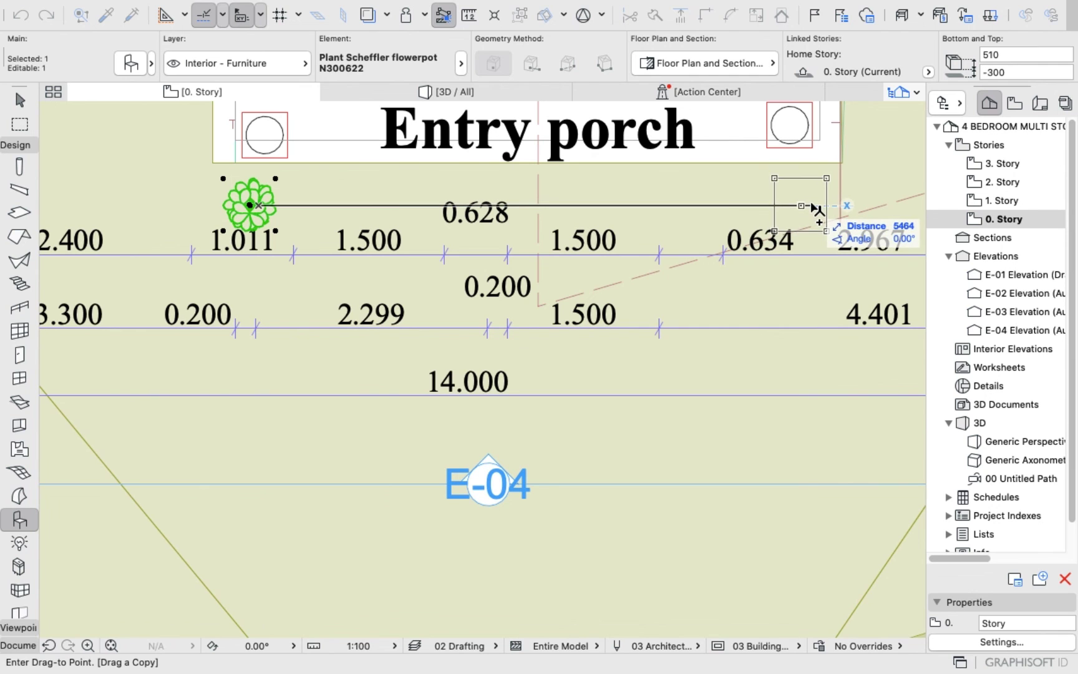
{"action": "left_click", "coordinate": [801, 205]}
{"action": "key", "text": "Escape"}
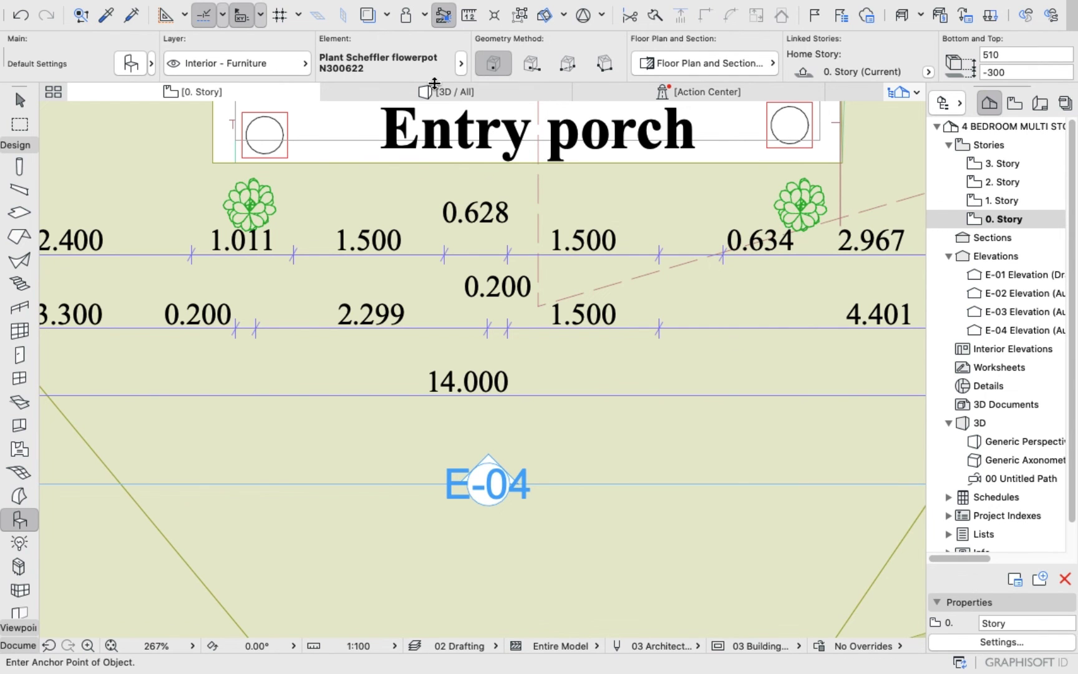
- Examine both flowerpots beside the entry porch columns in the 3D perspective view, checking how each sits against the porch edge and paving
{"action": "left_click", "coordinate": [440, 91]}
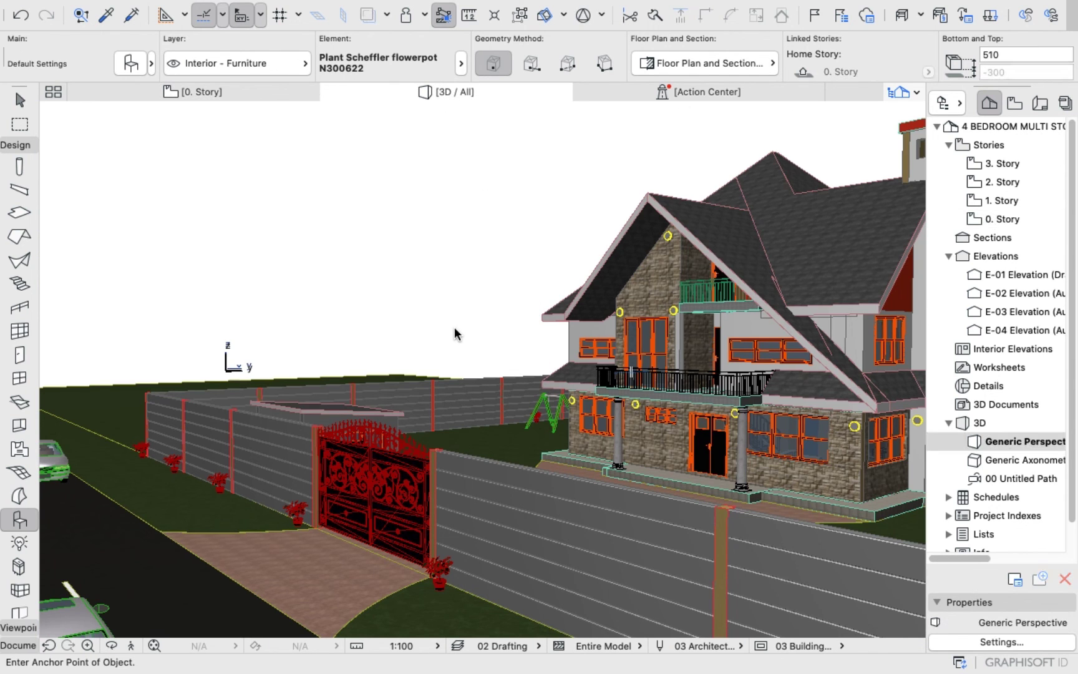
{"action": "scroll", "coordinate": [480, 419], "scroll_direction": "up", "scroll_amount": 5}
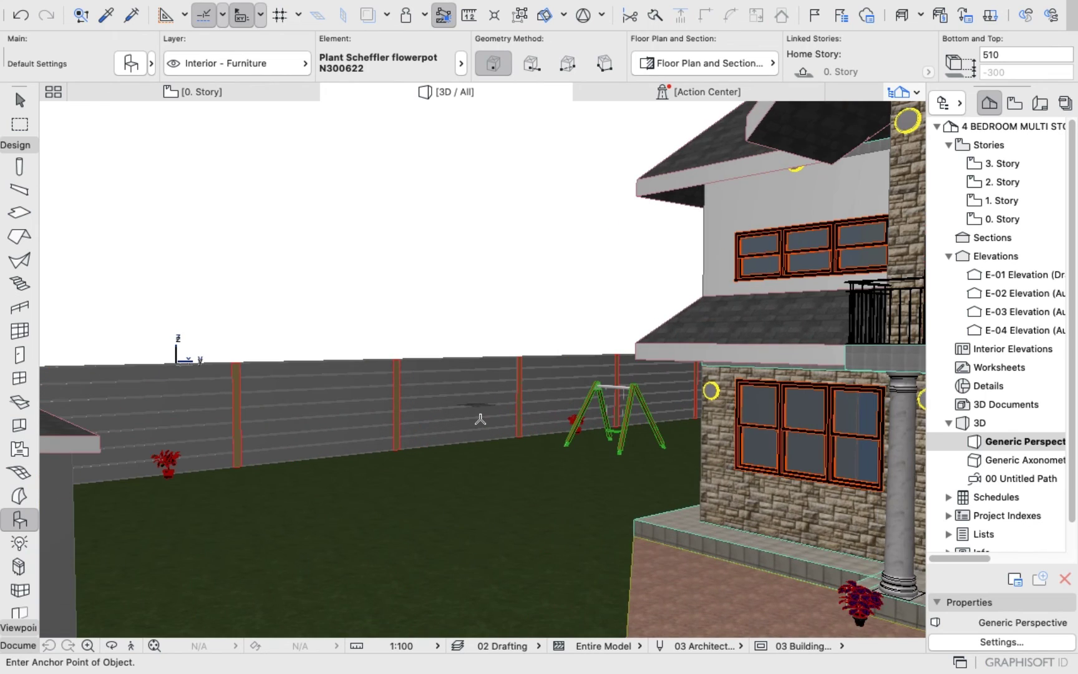
{"action": "key", "text": "o"}
{"action": "scroll", "coordinate": [451, 424], "scroll_direction": "down", "scroll_amount": 5}
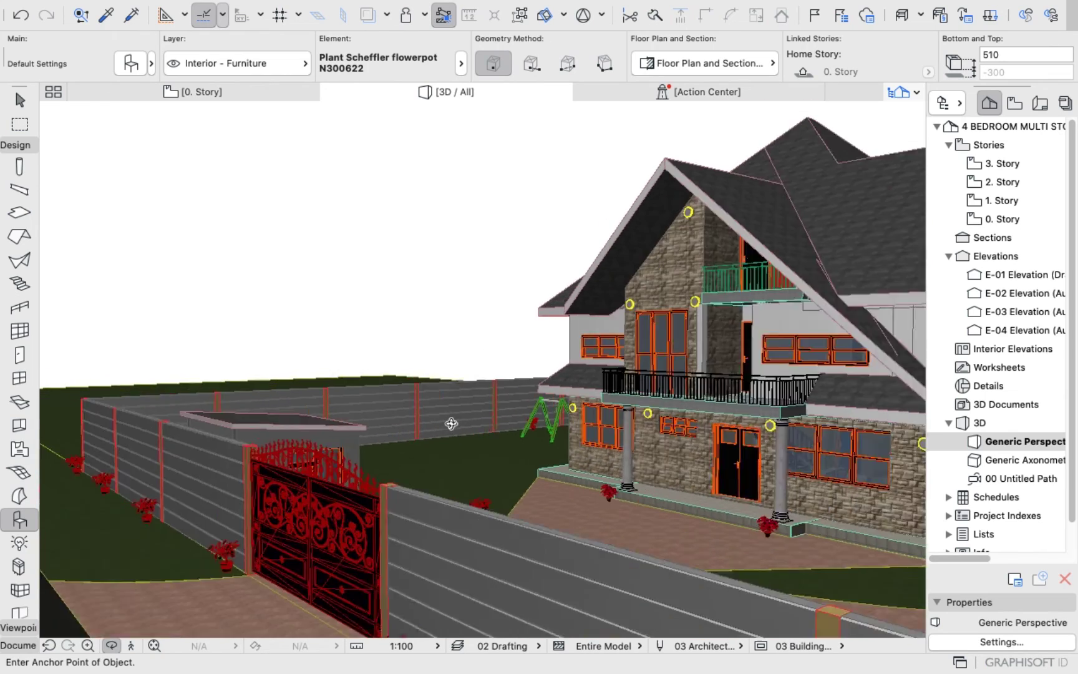
{"action": "left_click_drag", "start_coordinate": [451, 424], "coordinate": [649, 496]}
{"action": "scroll", "coordinate": [652, 494], "scroll_direction": "up", "scroll_amount": 3}
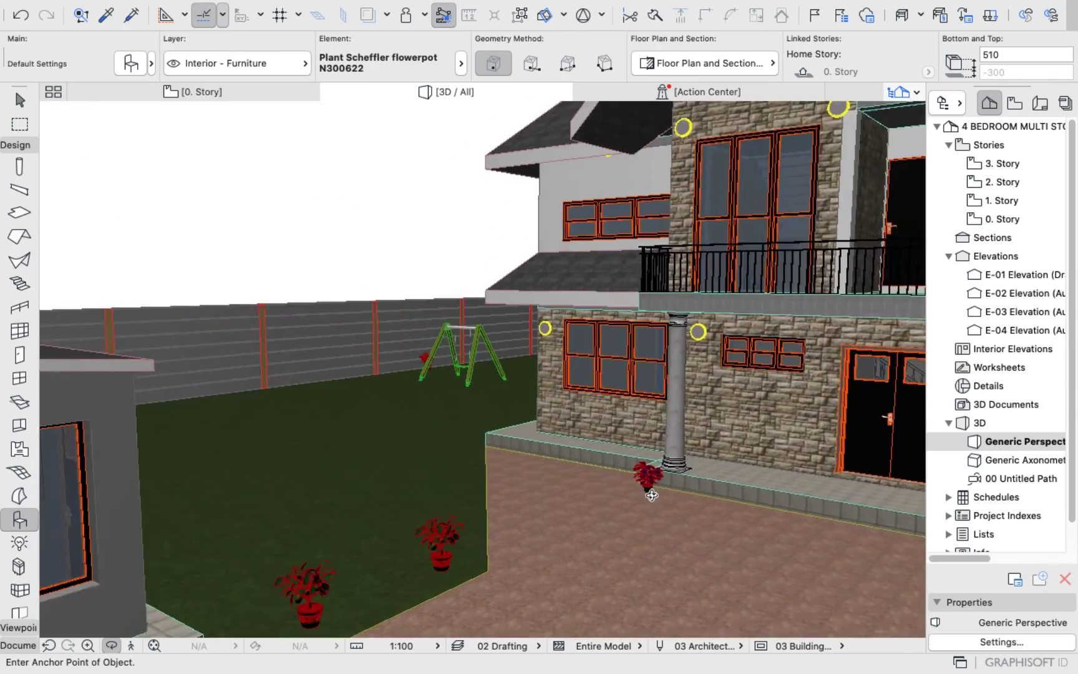
{"action": "scroll", "coordinate": [651, 495], "scroll_direction": "up", "scroll_amount": 10}
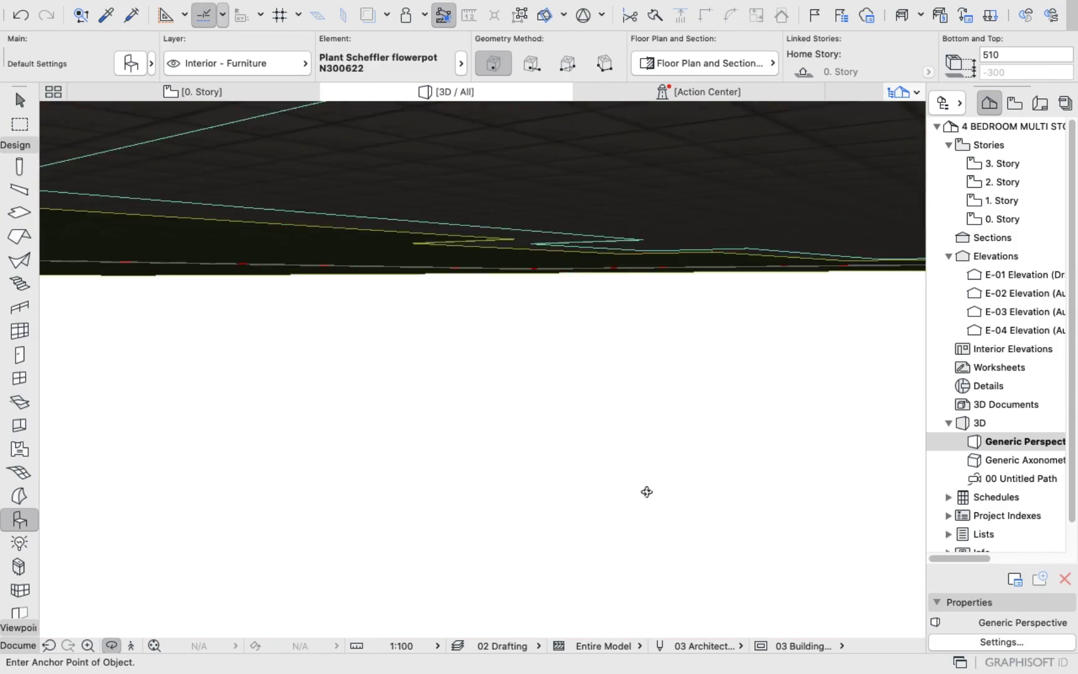
{"action": "scroll", "coordinate": [647, 493], "scroll_direction": "down", "scroll_amount": 6}
{"action": "scroll", "coordinate": [587, 489], "scroll_direction": "up", "scroll_amount": 3}
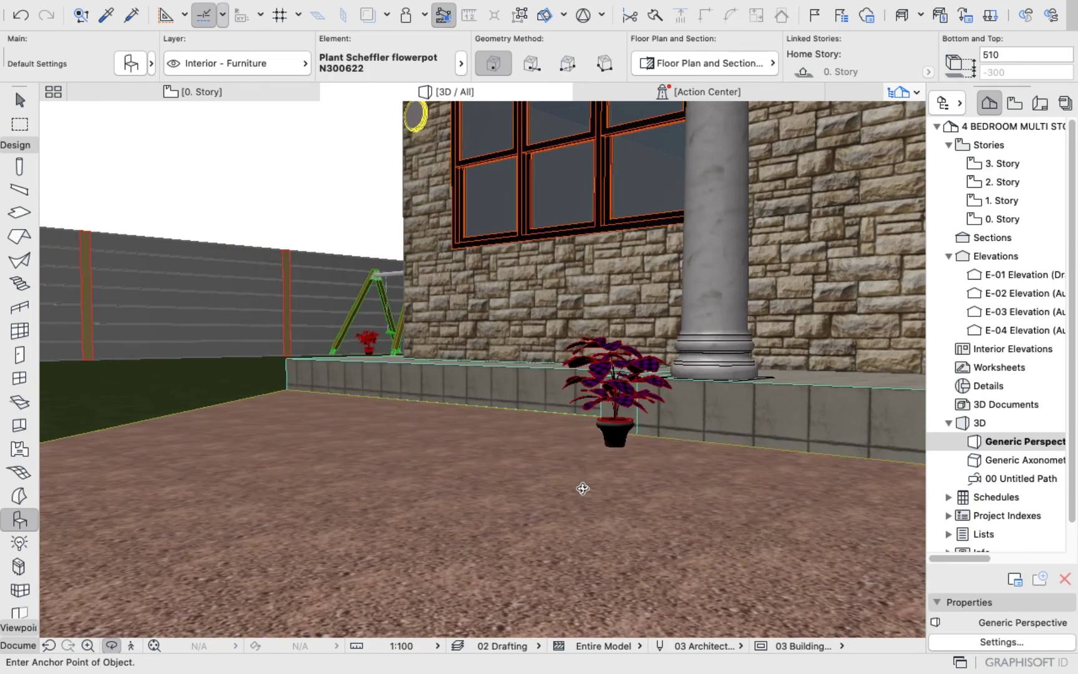
{"action": "left_click_drag", "start_coordinate": [583, 488], "coordinate": [832, 426]}
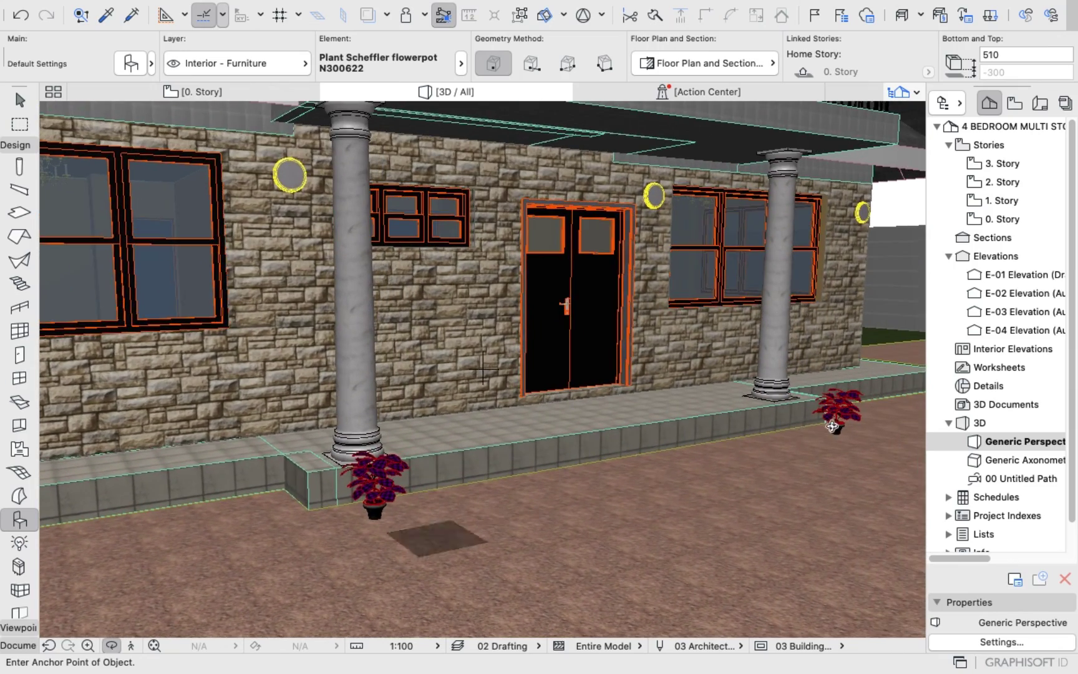
{"action": "scroll", "coordinate": [832, 426], "scroll_direction": "up", "scroll_amount": 10}
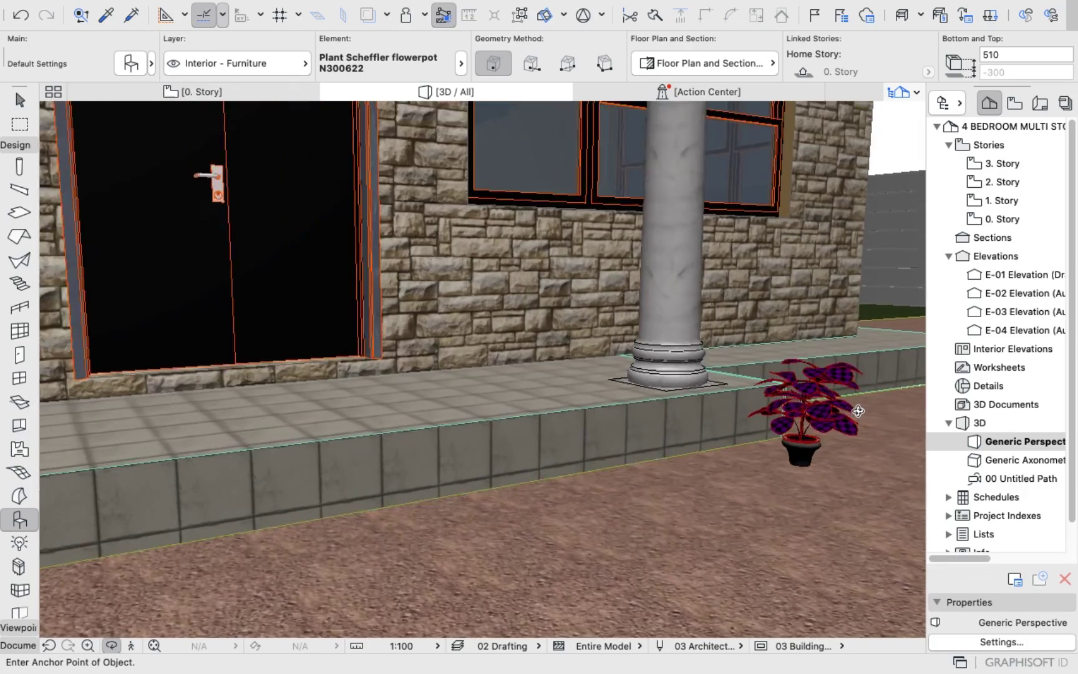
{"action": "scroll", "coordinate": [859, 411], "scroll_direction": "up", "scroll_amount": 5}
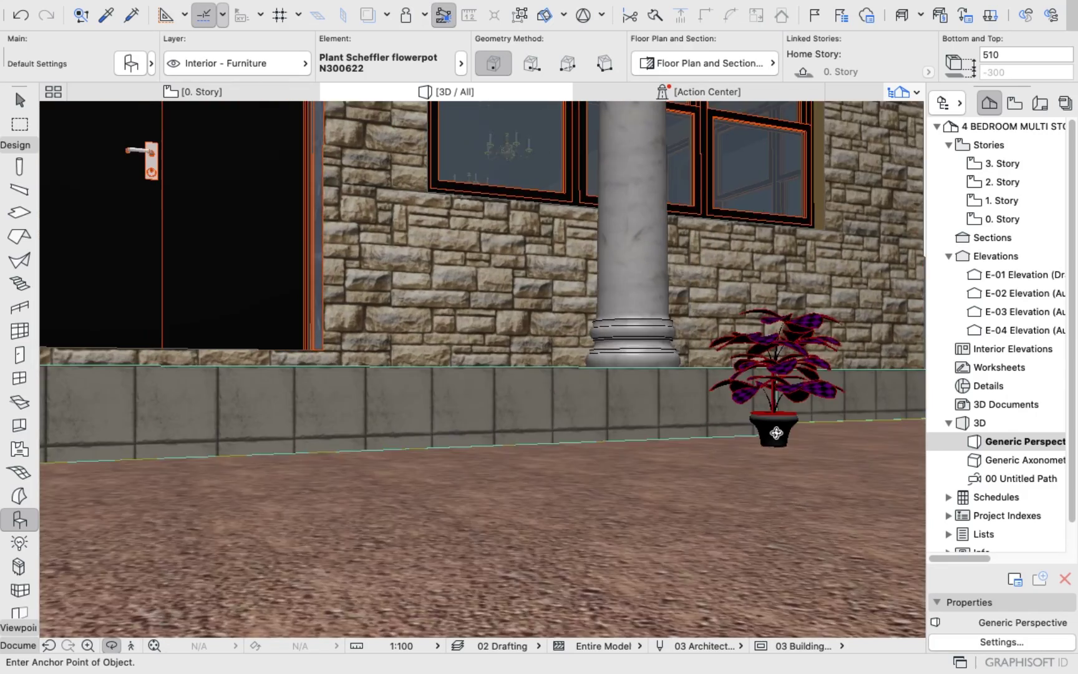
{"action": "scroll", "coordinate": [777, 432], "scroll_direction": "down", "scroll_amount": 10}
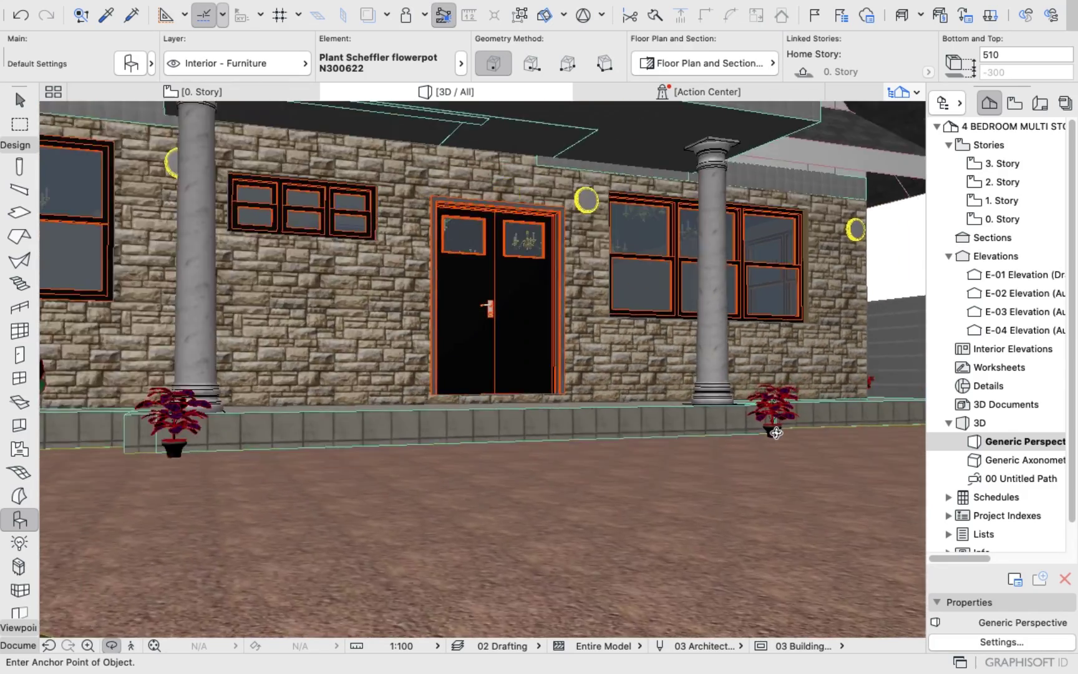
- Inspect the potted plant standing in front of a boundary wall post in 3D
{"action": "scroll", "coordinate": [776, 433], "scroll_direction": "up", "scroll_amount": 10}
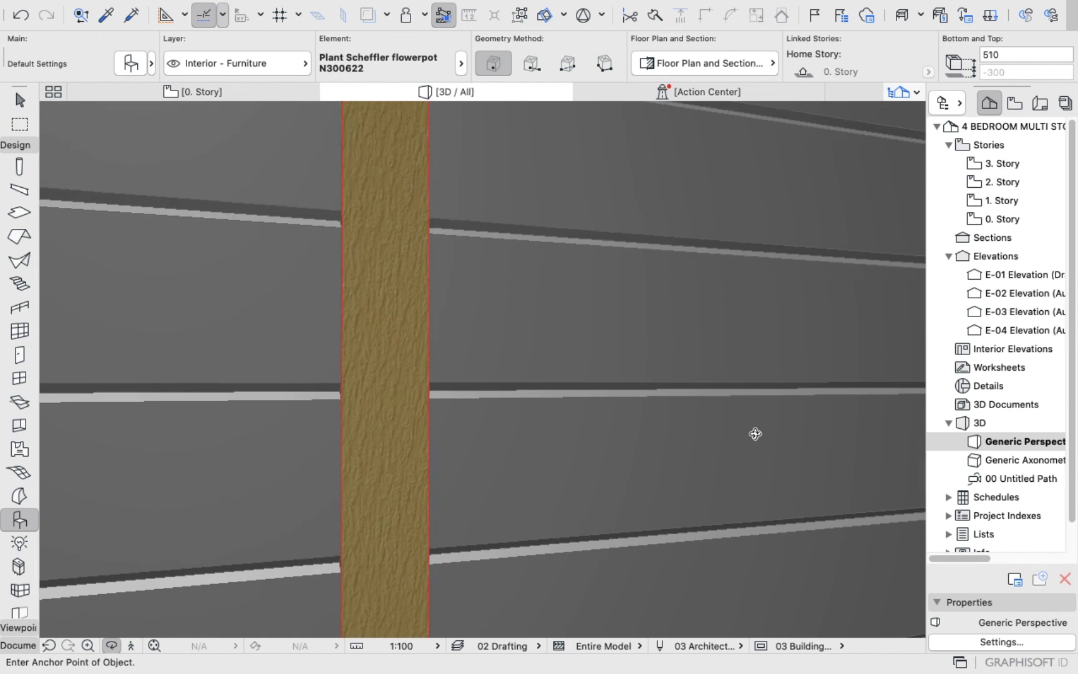
{"action": "scroll", "coordinate": [755, 433], "scroll_direction": "down", "scroll_amount": 1}
{"action": "scroll", "coordinate": [613, 355], "scroll_direction": "down", "scroll_amount": 1}
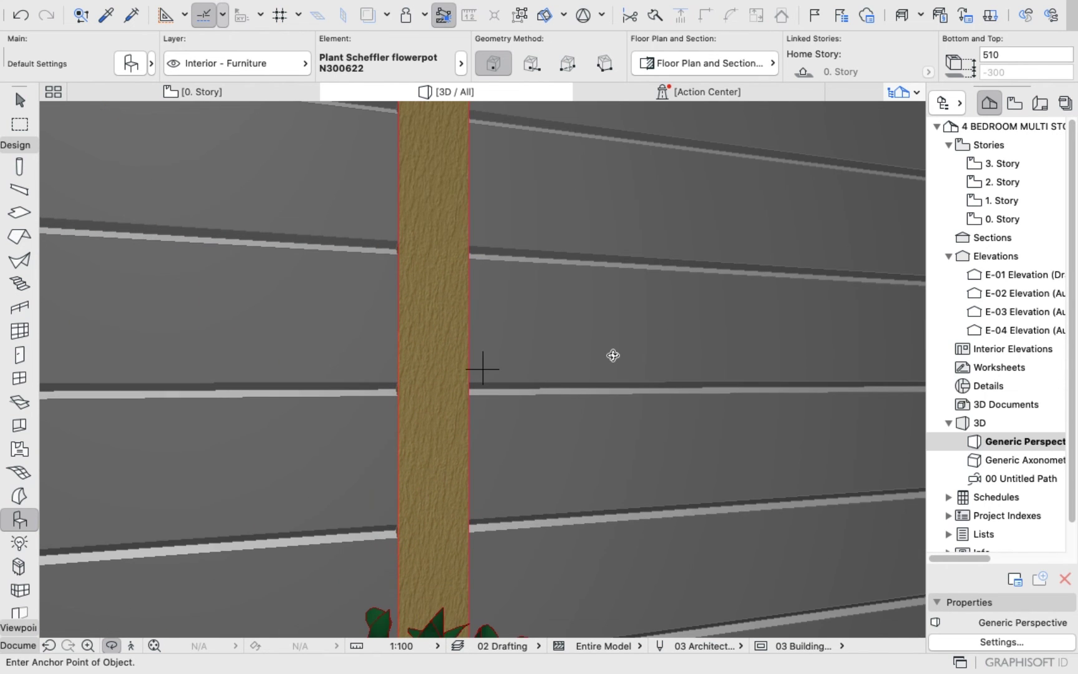
{"action": "scroll", "coordinate": [612, 355], "scroll_direction": "down", "scroll_amount": 6}
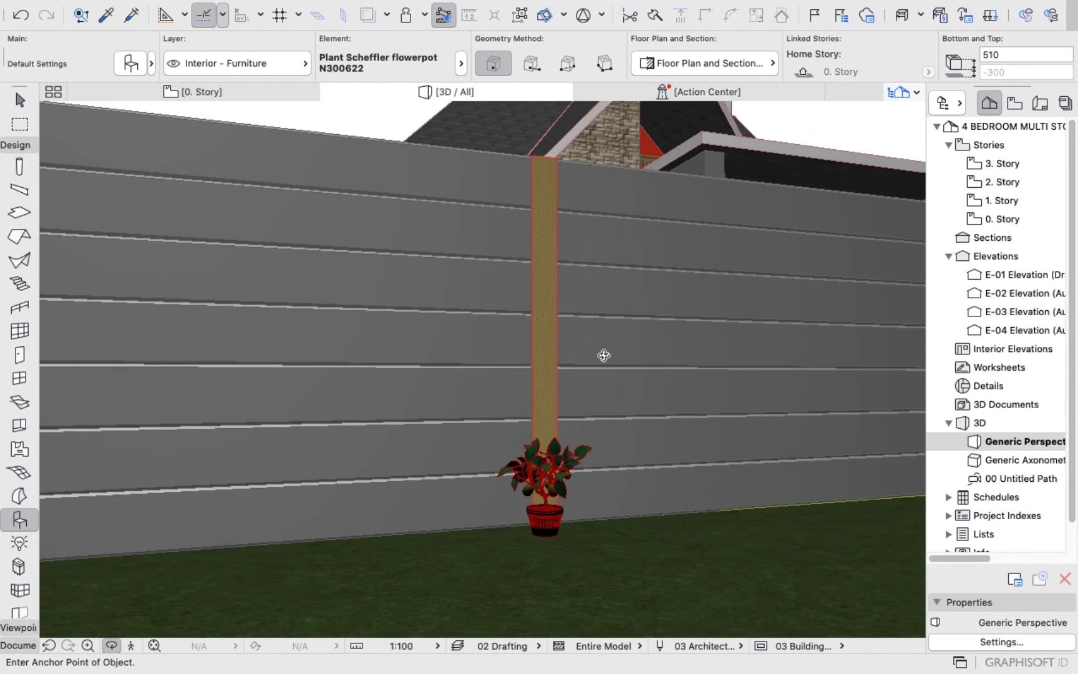
{"action": "scroll", "coordinate": [603, 355], "scroll_direction": "up", "scroll_amount": 5}
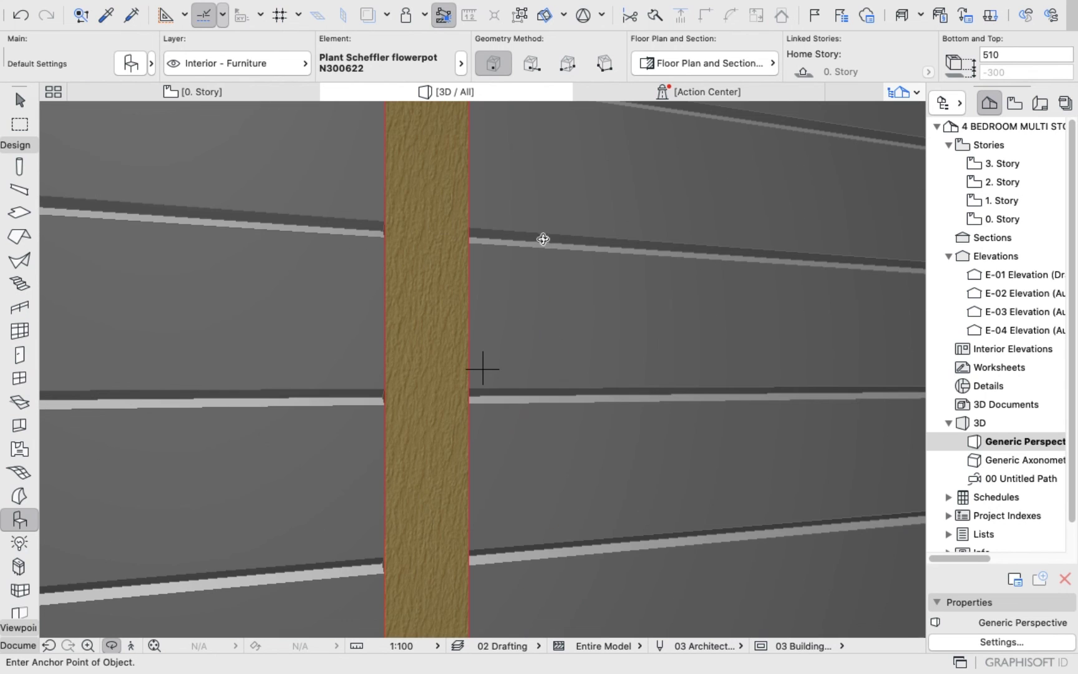